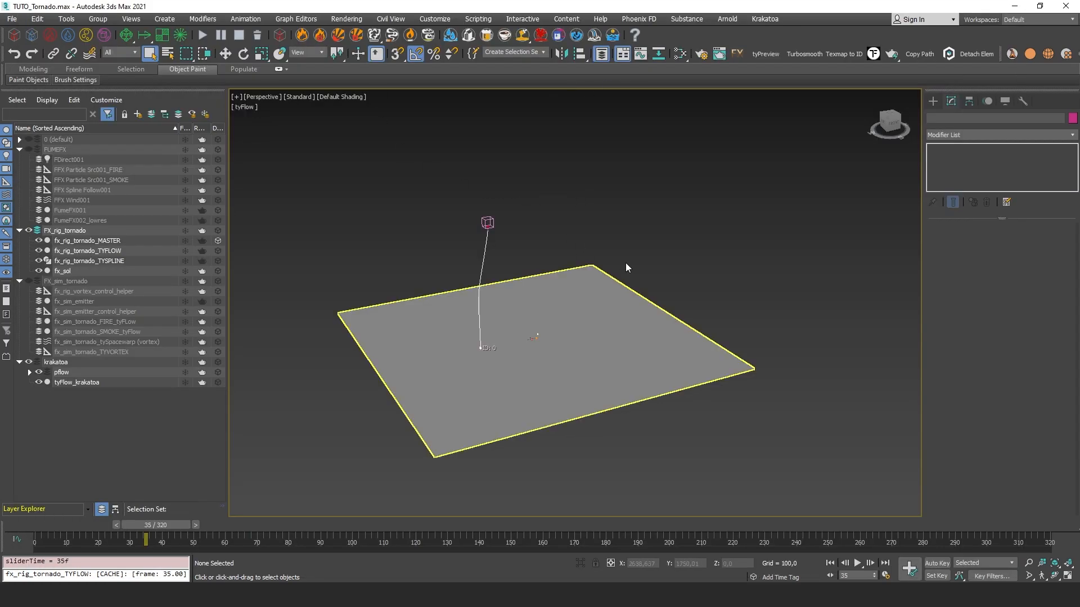
# Step: Review the scene's time configuration, then its display units and system unit setup, without changing any settings
pyautogui.keyDown('alt'); pyautogui.moveTo(641, 212); pyautogui.dragTo(591, 248, button='middle'); pyautogui.keyUp('alt')
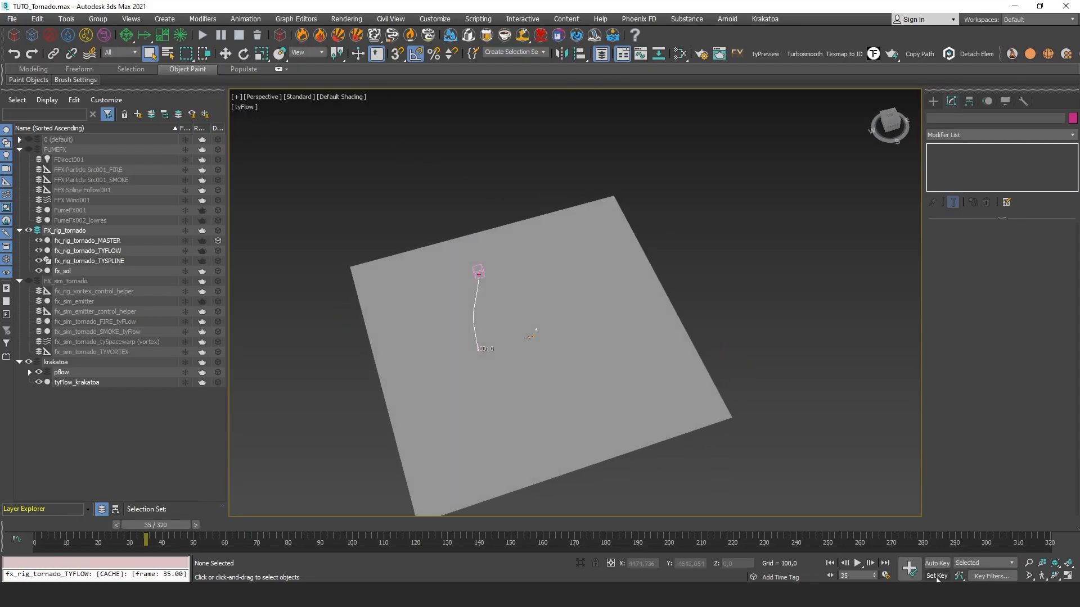
pyautogui.click(886, 576)
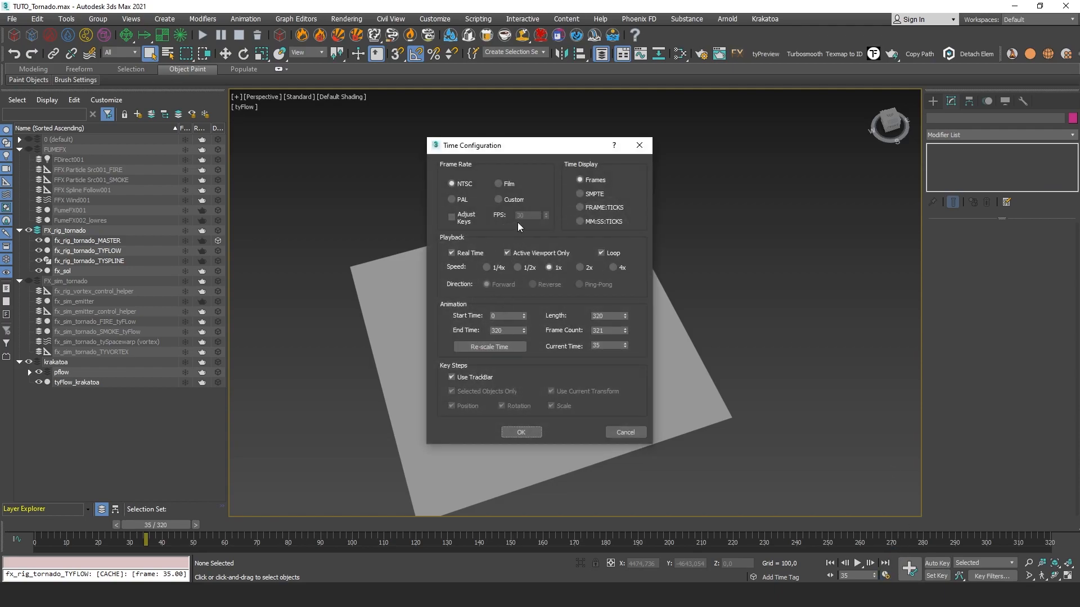
pyautogui.press('Escape')
pyautogui.click(435, 19)
pyautogui.click(459, 205)
pyautogui.moveTo(492, 189); pyautogui.dragTo(558, 161)
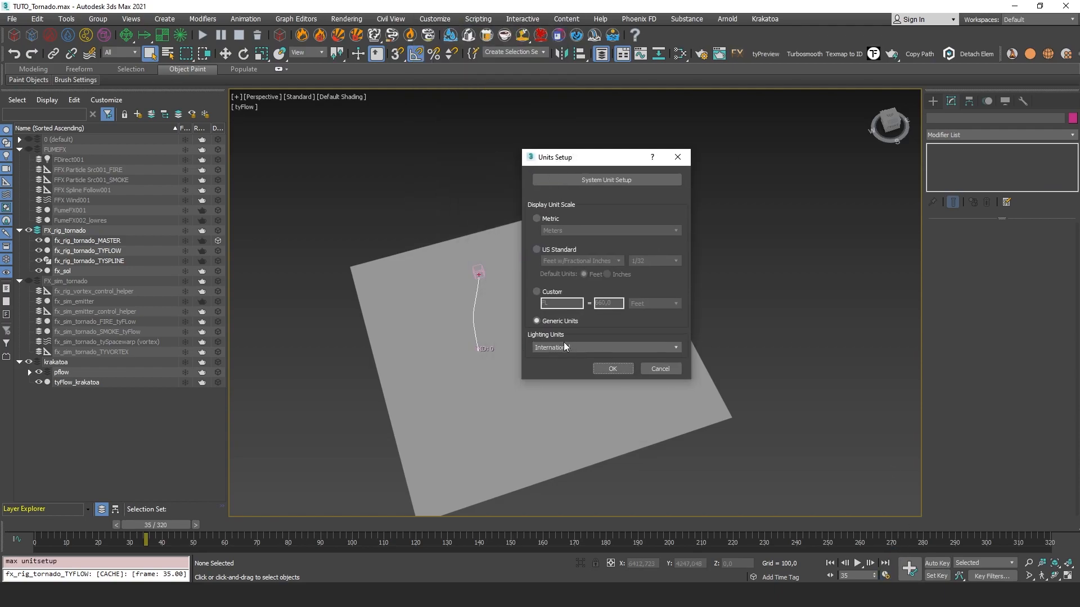
pyautogui.click(617, 180)
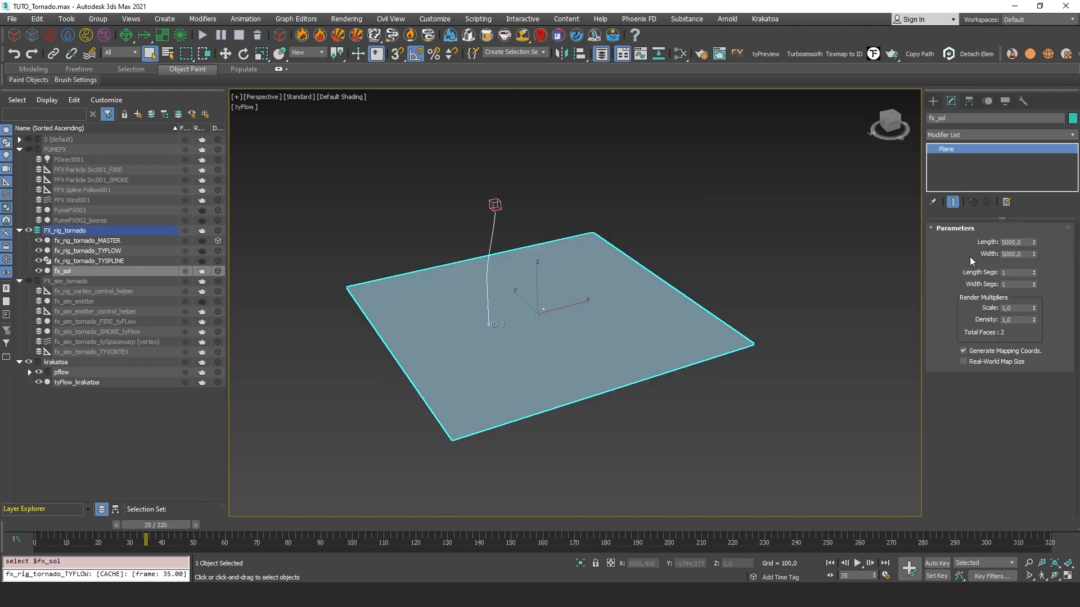
# Step: Check the length and width parameters of the fx_sol ground plane and view the plane from another angle
pyautogui.moveTo(578, 242); pyautogui.dragTo(652, 244, button='middle')
pyautogui.doubleClick(1011, 242)
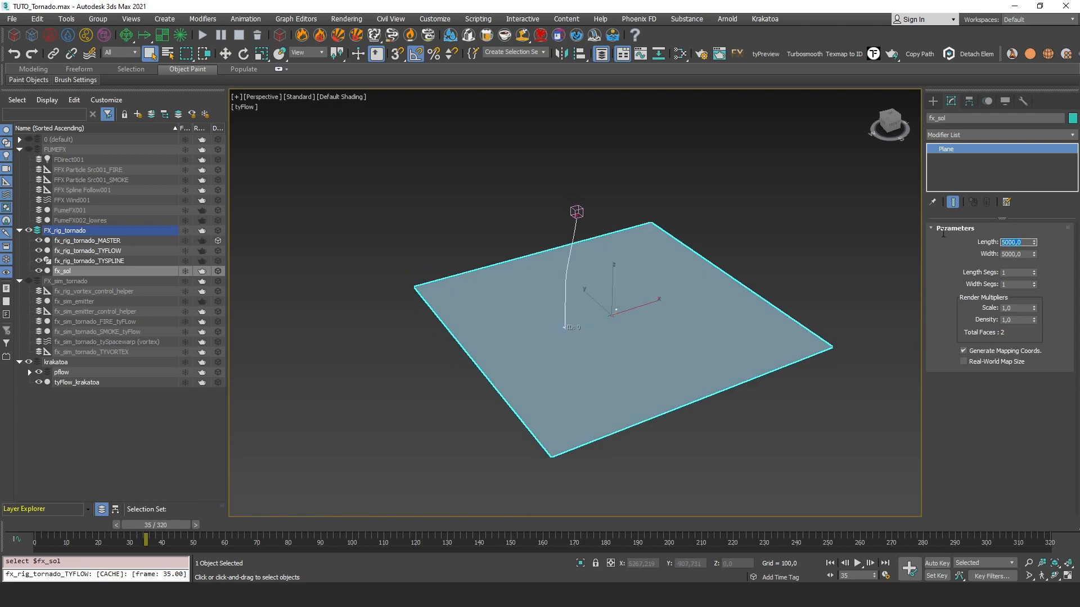
pyautogui.keyDown('alt'); pyautogui.moveTo(568, 194); pyautogui.dragTo(585, 192, button='middle'); pyautogui.keyUp('alt')
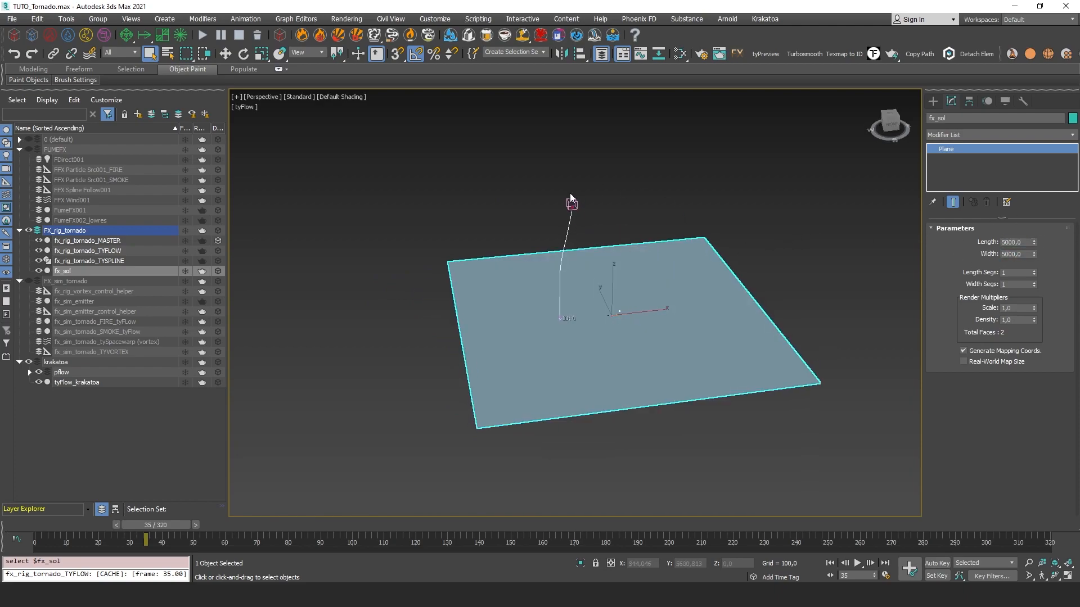
pyautogui.moveTo(655, 239); pyautogui.dragTo(554, 241, button='middle')
# Step: Select the fx_rig_tornado_MASTER sphere and scrub the timeline to preview how the tornado rig follows it
pyautogui.click(516, 214)
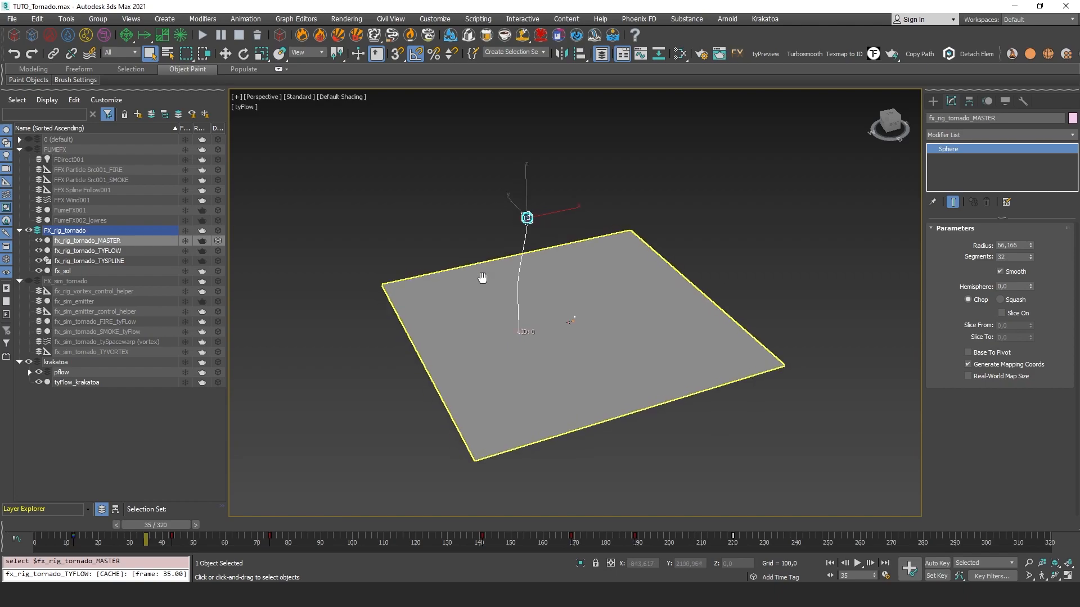
pyautogui.moveTo(479, 277); pyautogui.dragTo(504, 299, button='middle')
pyautogui.keyDown('alt'); pyautogui.moveTo(503, 299); pyautogui.dragTo(463, 268, button='middle'); pyautogui.keyUp('alt')
pyautogui.keyDown('alt'); pyautogui.moveTo(537, 266); pyautogui.dragTo(402, 273, button='middle'); pyautogui.keyUp('alt')
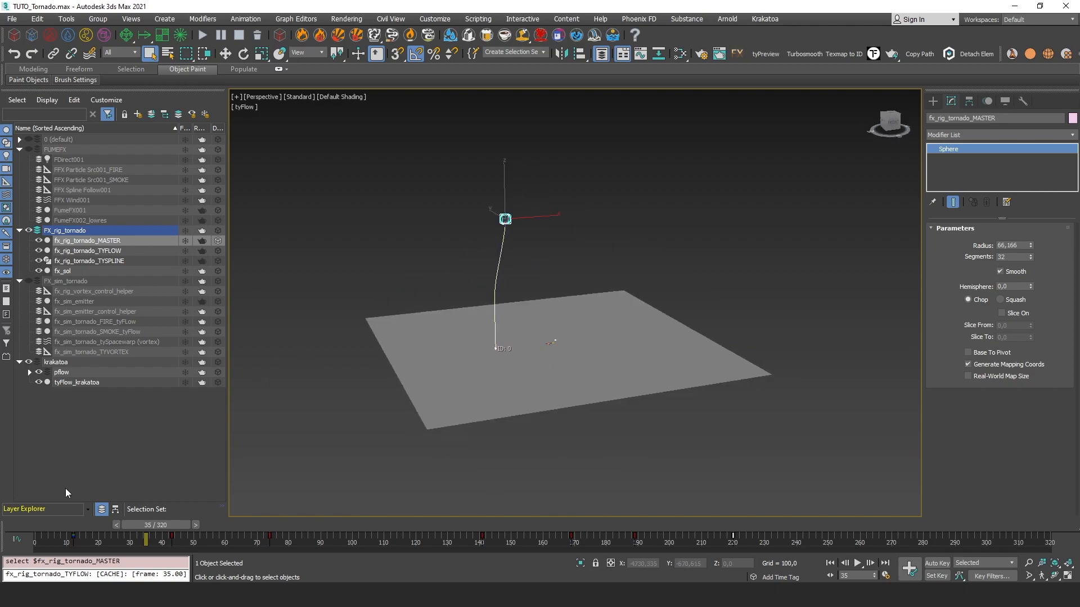
pyautogui.moveTo(36, 526); pyautogui.dragTo(384, 524)
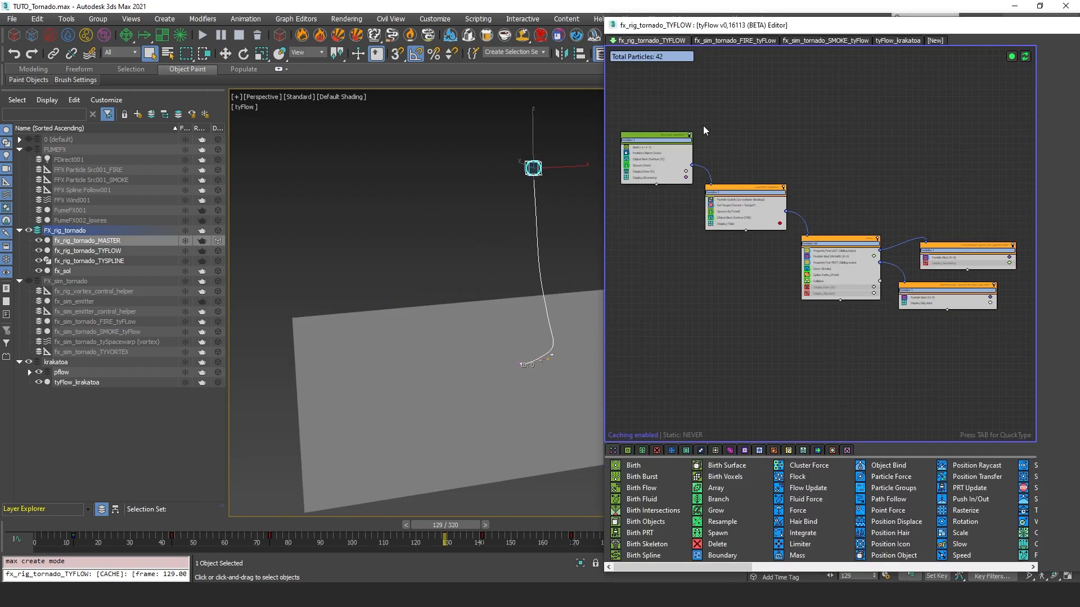
# Step: Reselect the fx_rig_tornado_MASTER sphere and examine the Birth and Position Object operators in the GROUND_PARTICLE event
pyautogui.moveTo(900, 198); pyautogui.dragTo(911, 200, button='middle')
pyautogui.scroll(2, 755, 168)
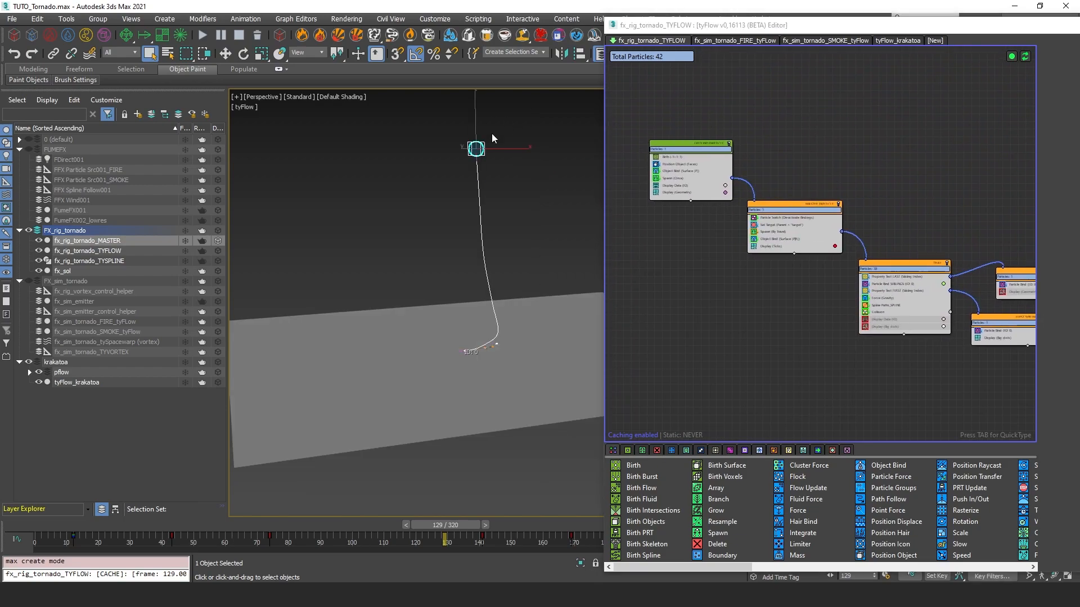
pyautogui.click(492, 133)
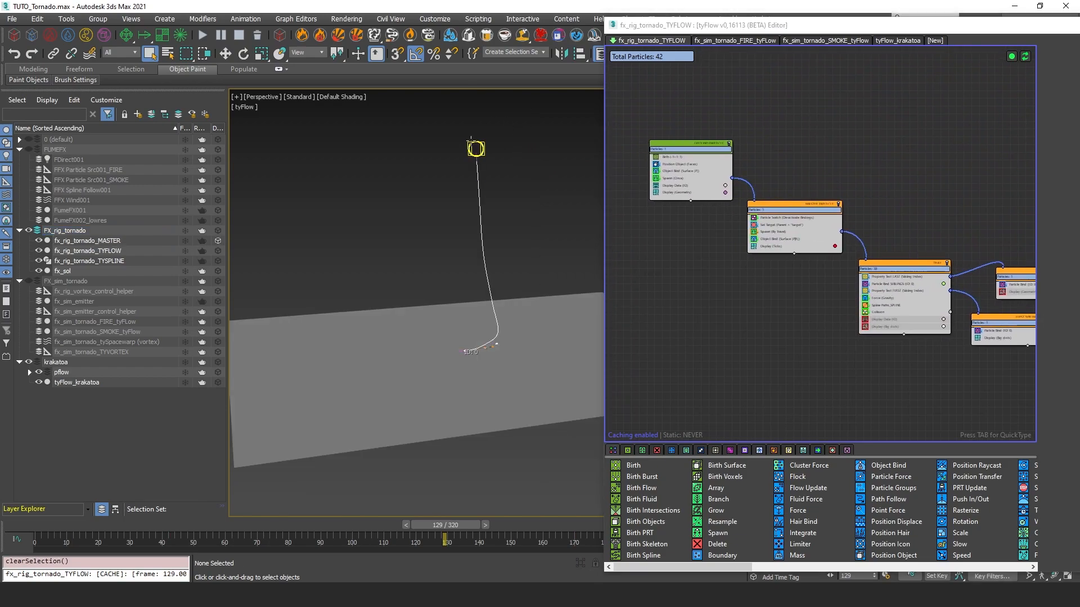
pyautogui.click(473, 144)
pyautogui.scroll(4, 472, 143)
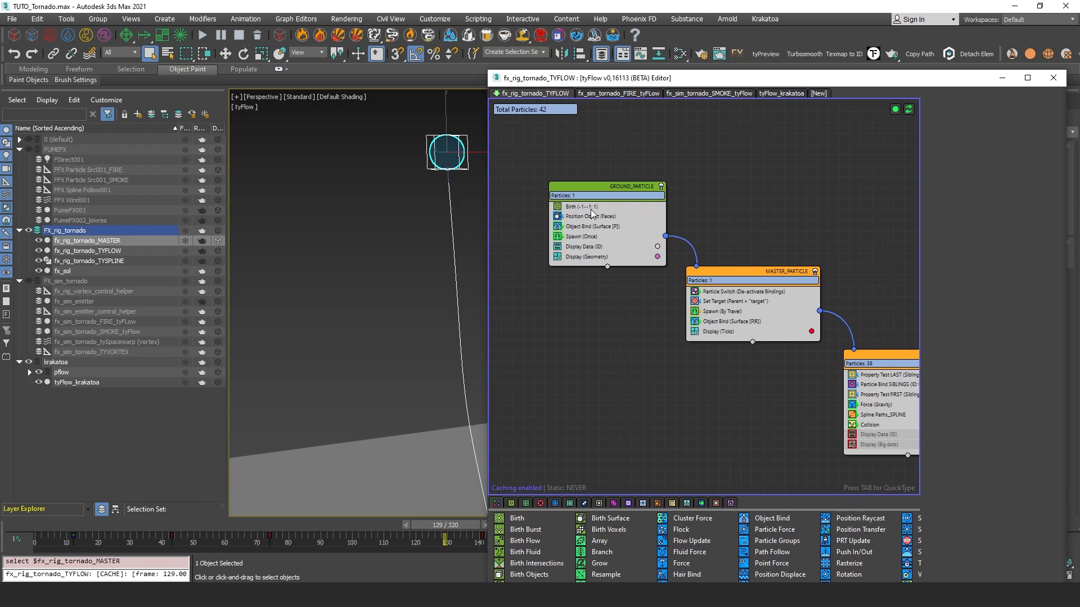
pyautogui.click(590, 208)
pyautogui.scroll(2, 574, 191)
pyautogui.click(584, 231)
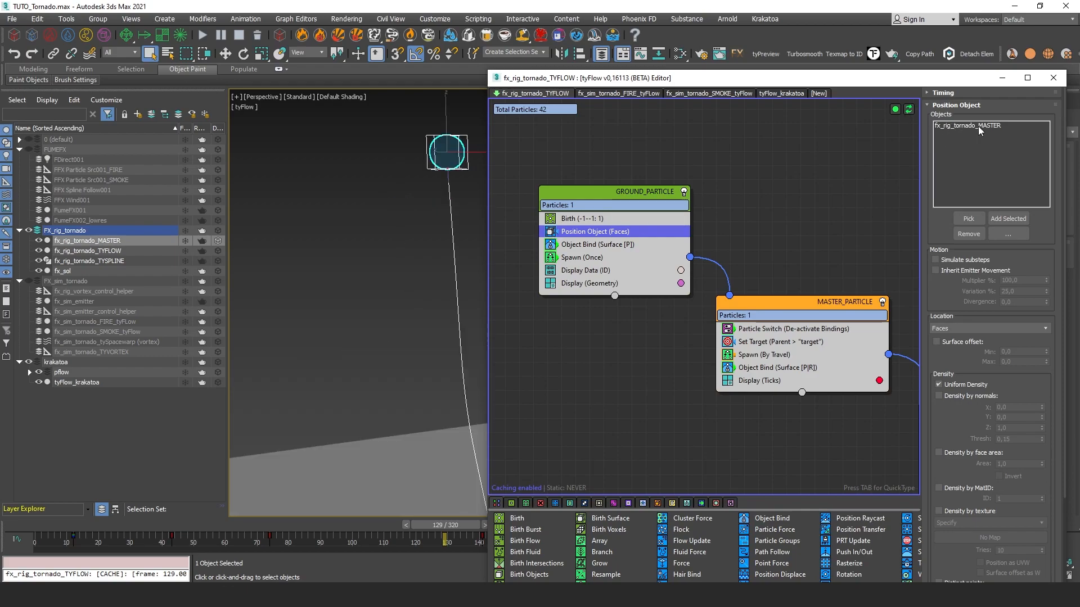
# Step: Examine the GROUND_PARTICLE event's Object Bind settings, including bind mode and friction, and its Spawn (Once) settings, including Remember parent
pyautogui.click(614, 244)
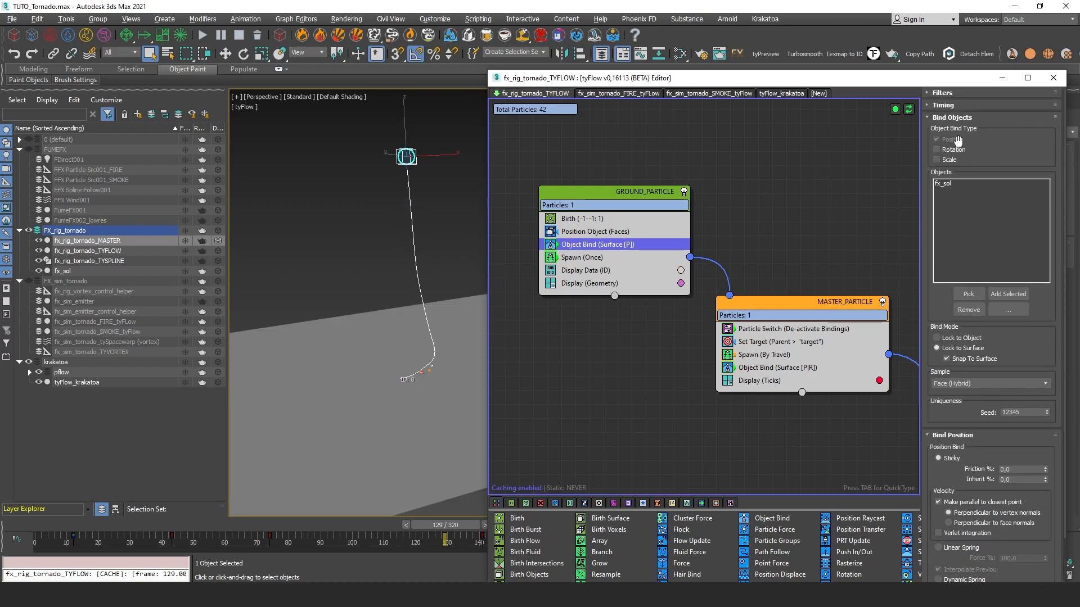
pyautogui.moveTo(989, 155); pyautogui.dragTo(984, 92)
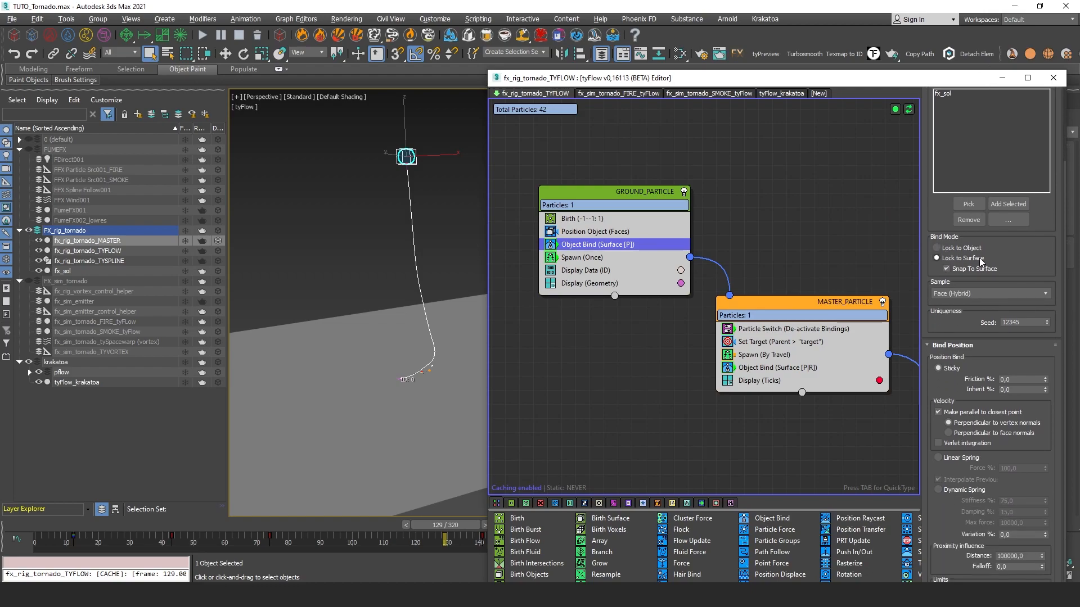
pyautogui.moveTo(924, 265); pyautogui.dragTo(930, 247)
pyautogui.doubleClick(1011, 365)
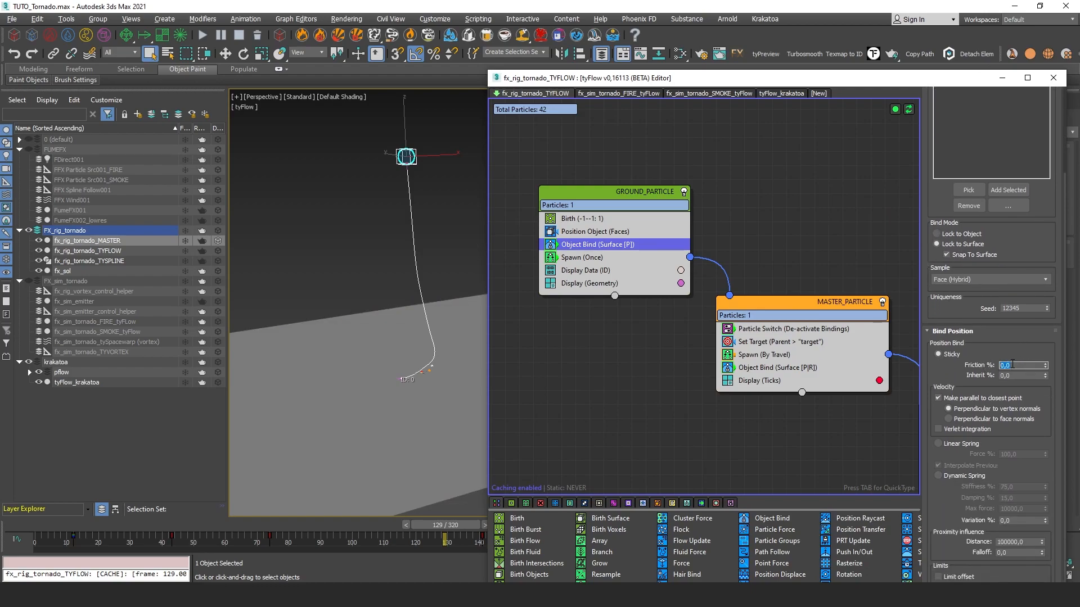
pyautogui.keyDown('alt'); pyautogui.moveTo(369, 292); pyautogui.dragTo(413, 282, button='middle'); pyautogui.keyUp('alt')
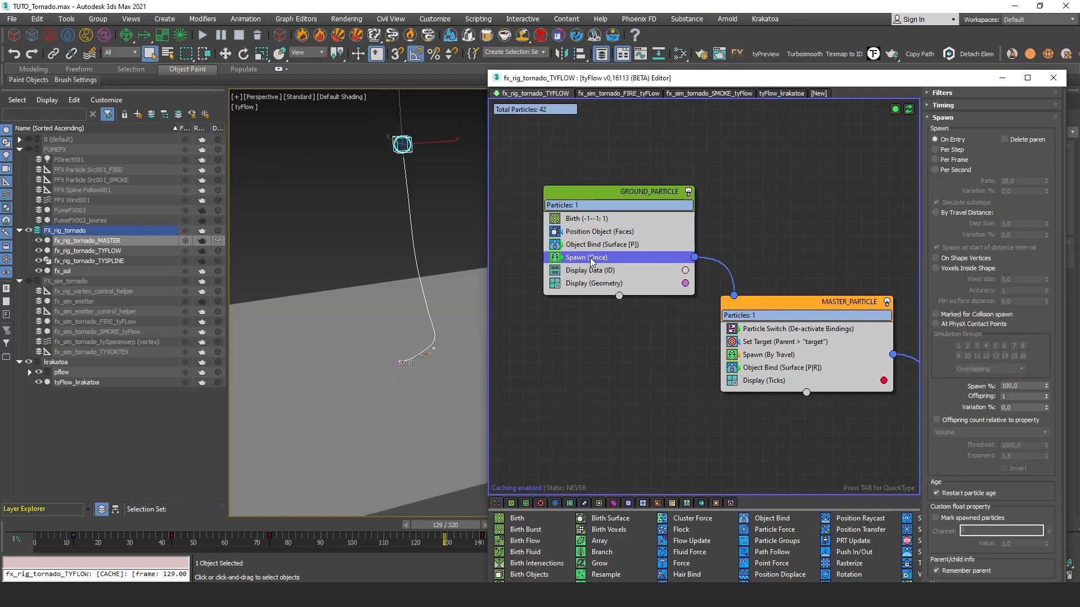
pyautogui.moveTo(595, 261); pyautogui.dragTo(557, 251, button='middle')
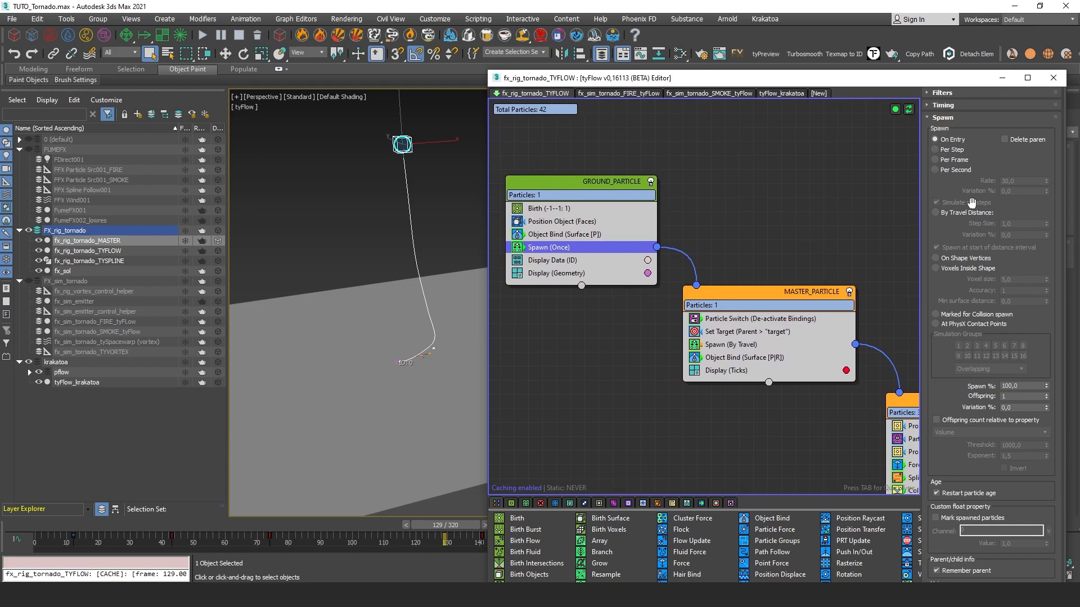
pyautogui.scroll(-2, 977, 394)
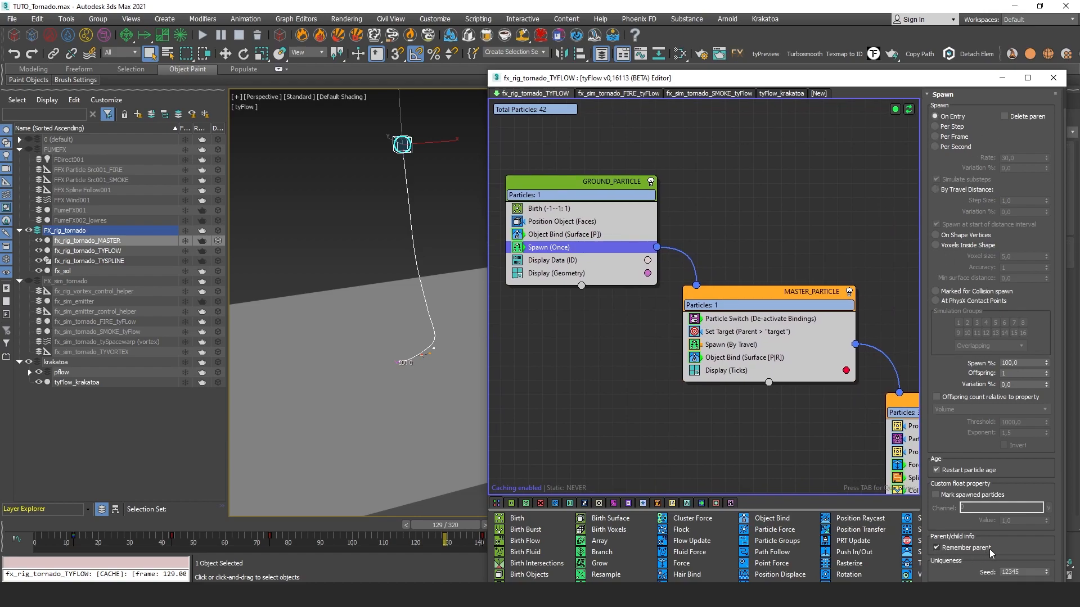
# Step: Disable the Particle Switch and Set Target operators in MASTER_PARTICLE and review the step size of Spawn (By Travel)
pyautogui.click(769, 290)
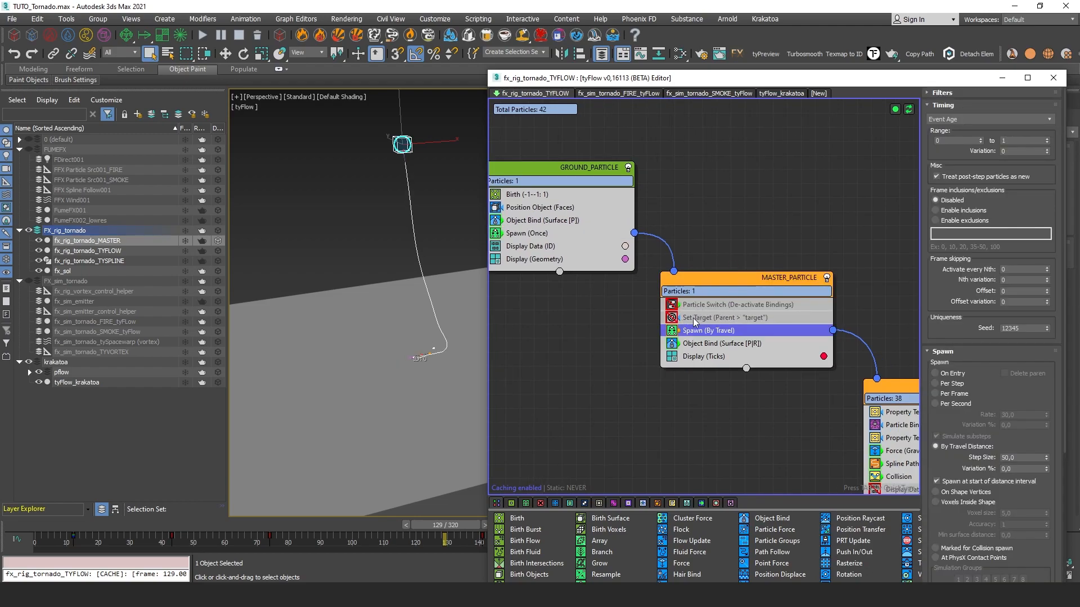
pyautogui.moveTo(718, 340); pyautogui.dragTo(609, 288, button='middle')
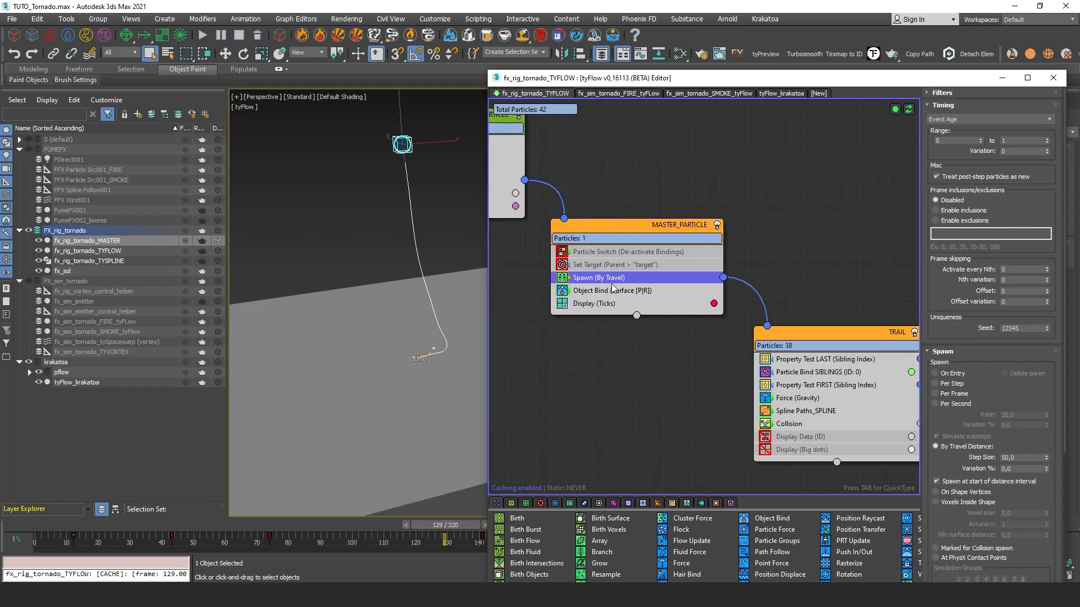
pyautogui.moveTo(1011, 141); pyautogui.dragTo(977, 148)
pyautogui.click(950, 141)
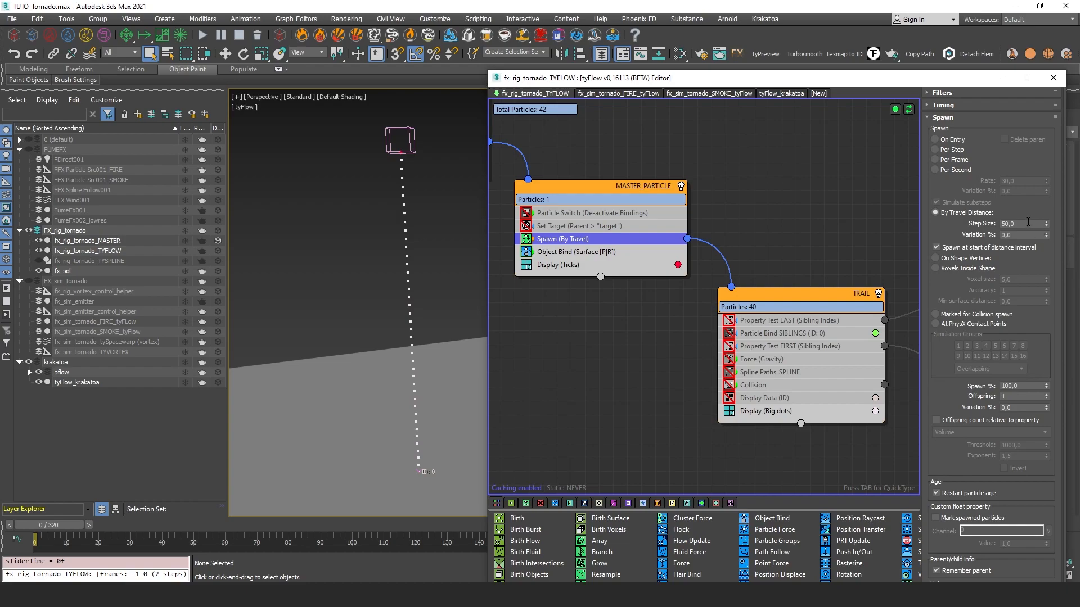
pyautogui.click(1028, 223)
pyautogui.moveTo(961, 225); pyautogui.dragTo(959, 217)
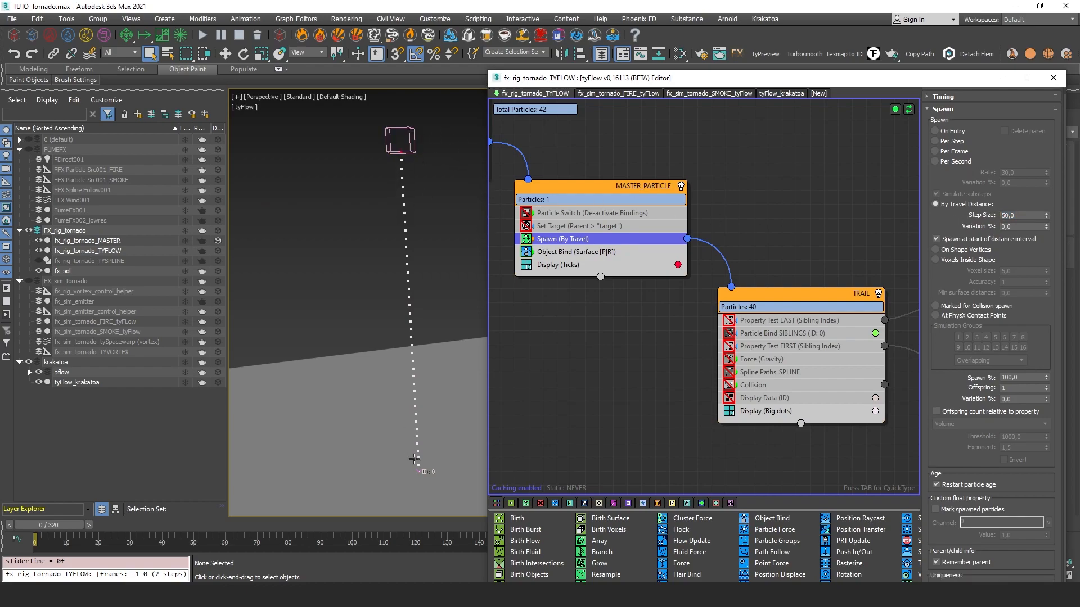
# Step: Examine the bound object and bind type of the Object Bind operator in the MASTER_PARTICLE event
pyautogui.moveTo(539, 253); pyautogui.dragTo(527, 182, button='middle')
pyautogui.click(528, 183)
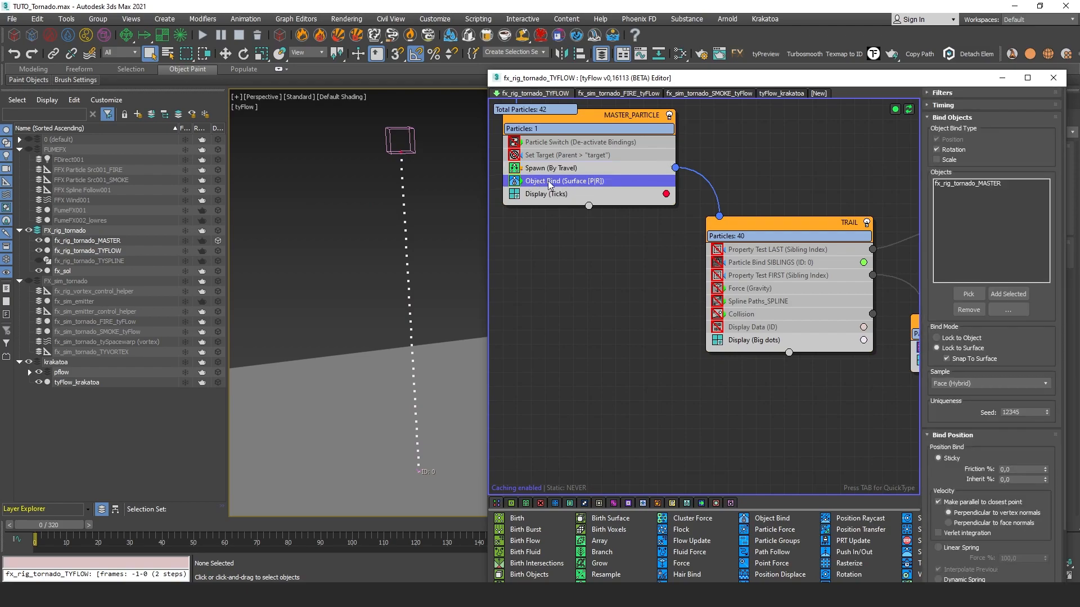
pyautogui.moveTo(664, 181); pyautogui.dragTo(873, 357, button='middle')
pyautogui.moveTo(808, 291); pyautogui.dragTo(790, 284, button='middle')
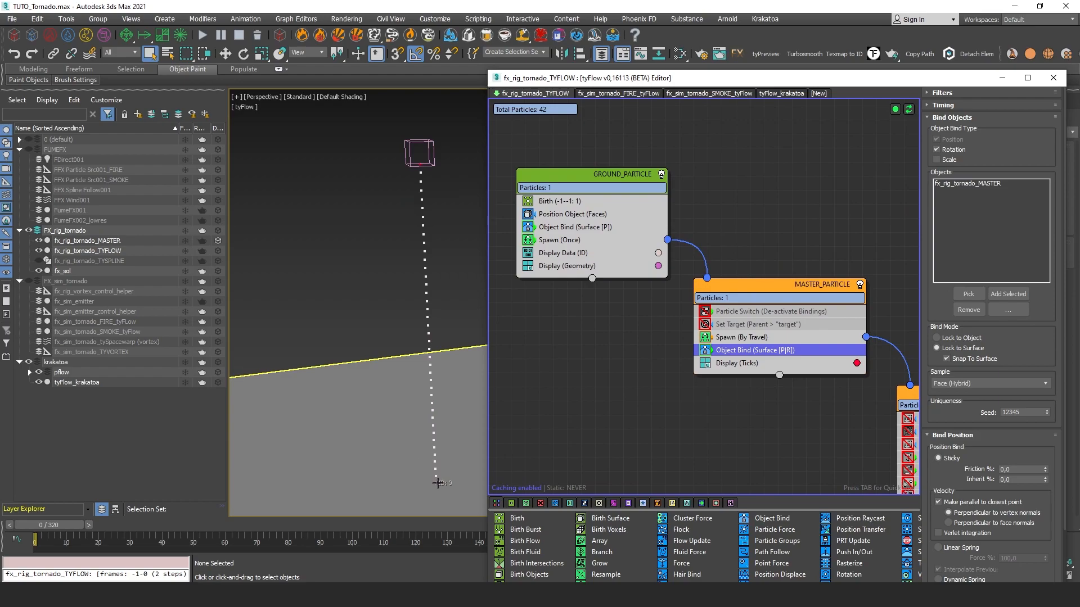
# Step: Compare the GROUND_PARTICLE and MASTER_PARTICLE events, then select the fx_rig_tornado_MASTER sphere and inspect the particle line beneath it
pyautogui.click(757, 285)
pyautogui.click(626, 176)
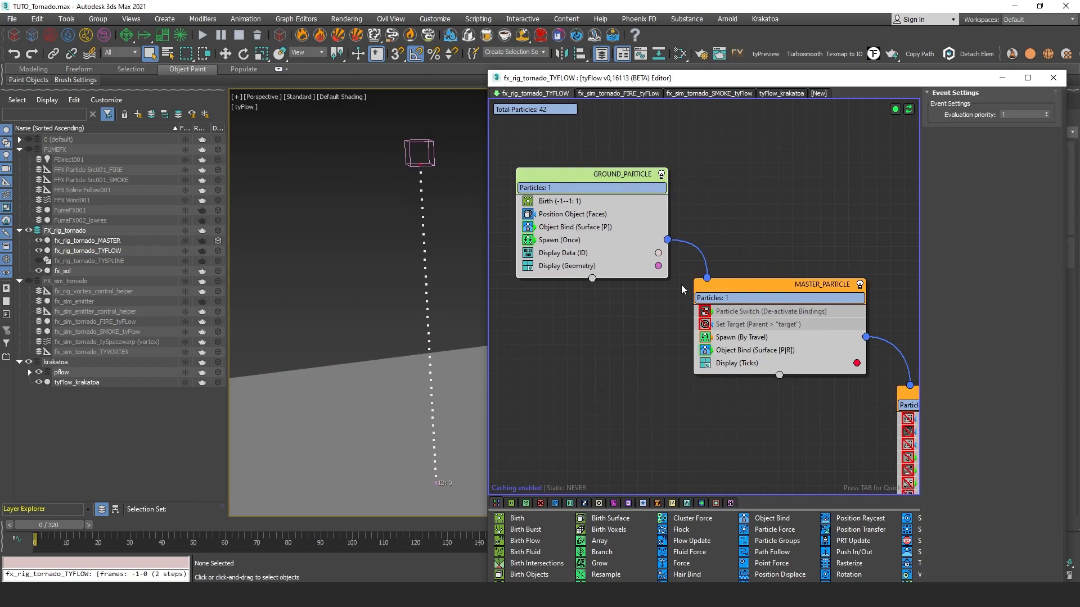
pyautogui.click(761, 289)
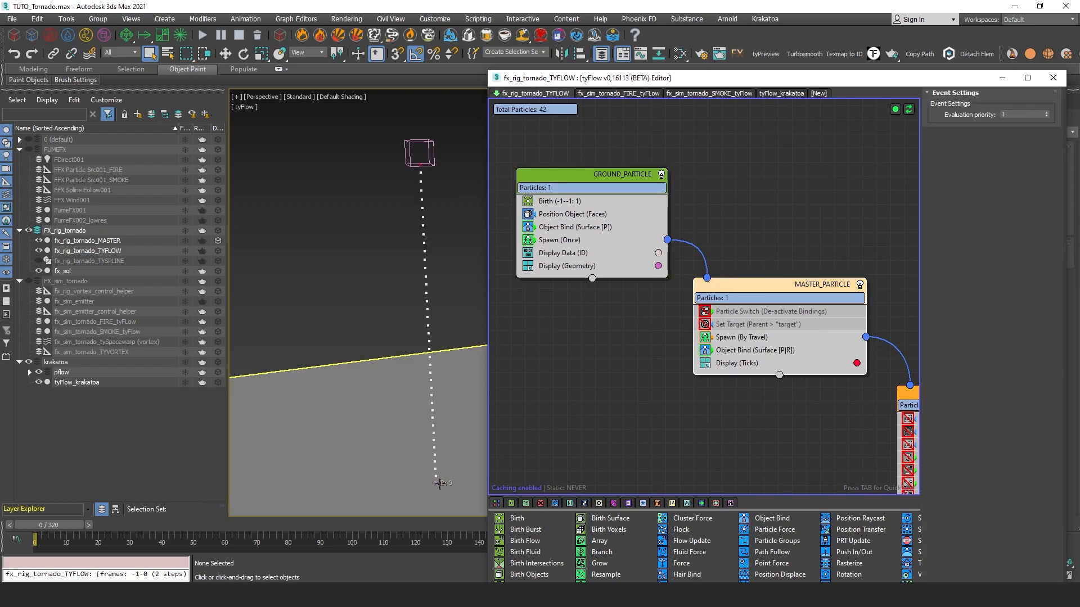
pyautogui.click(432, 153)
pyautogui.scroll(-3, 443, 178)
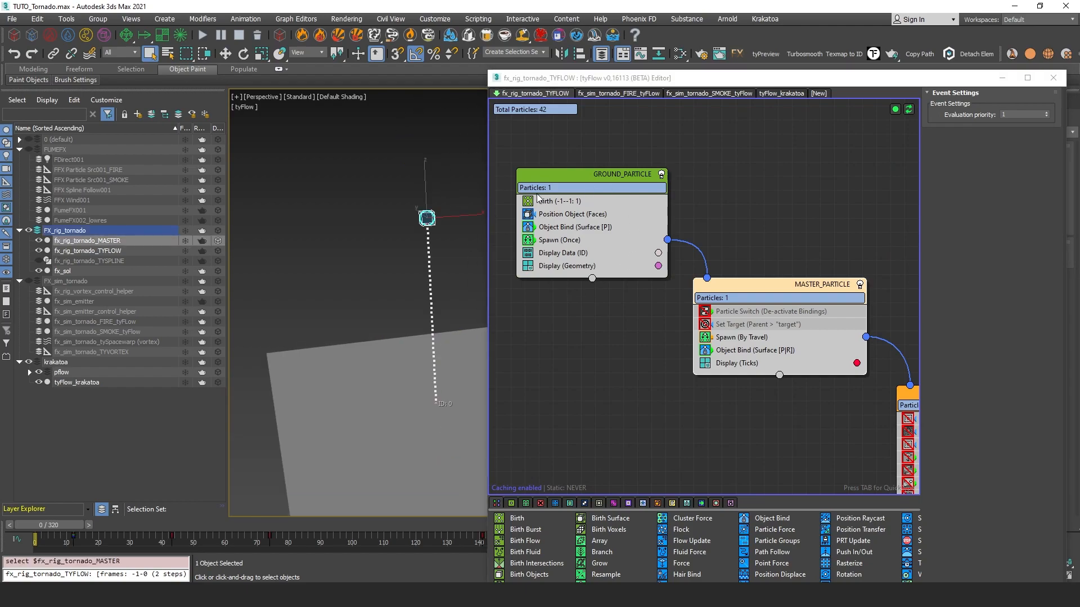
pyautogui.scroll(2, 441, 405)
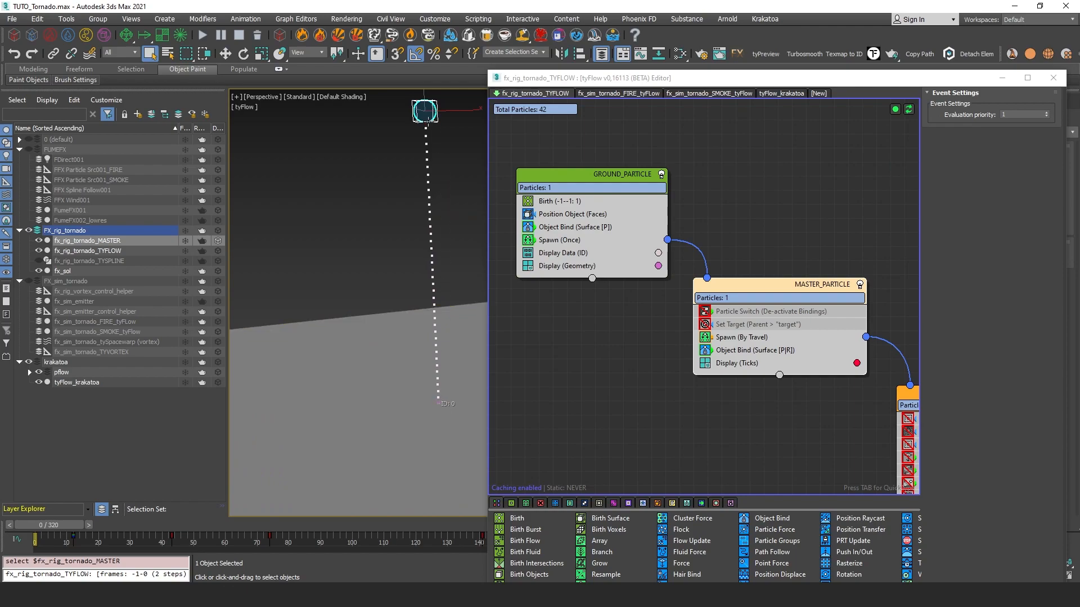
# Step: Review the proximity and family bind settings of Particle Bind SIBLINGS in the TRAIL event and turn on Show Bindings
pyautogui.moveTo(771, 288); pyautogui.dragTo(712, 252, button='middle')
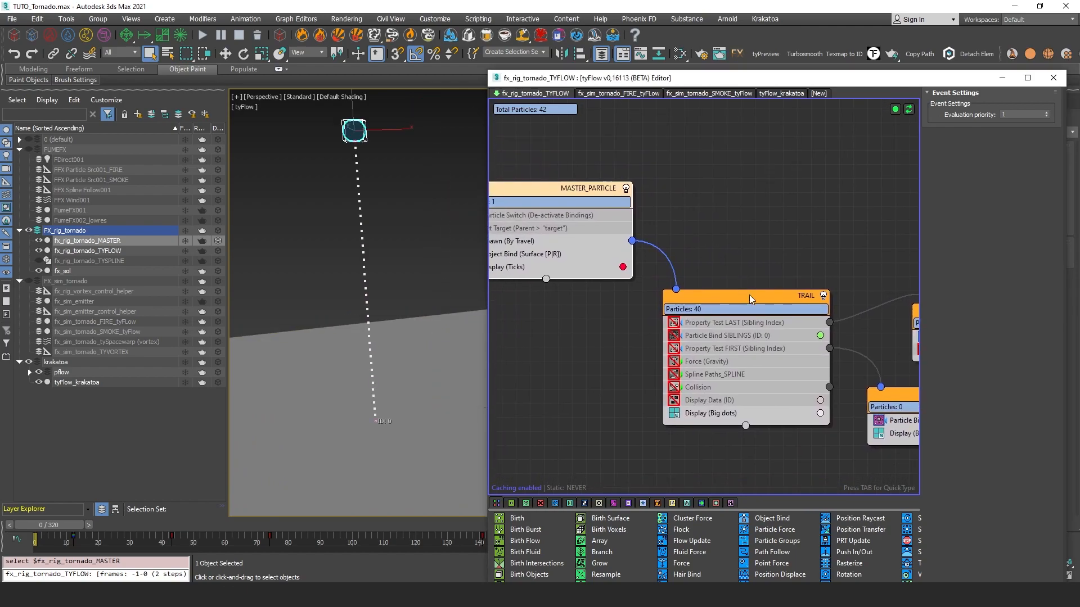
pyautogui.click(749, 295)
pyautogui.click(638, 303)
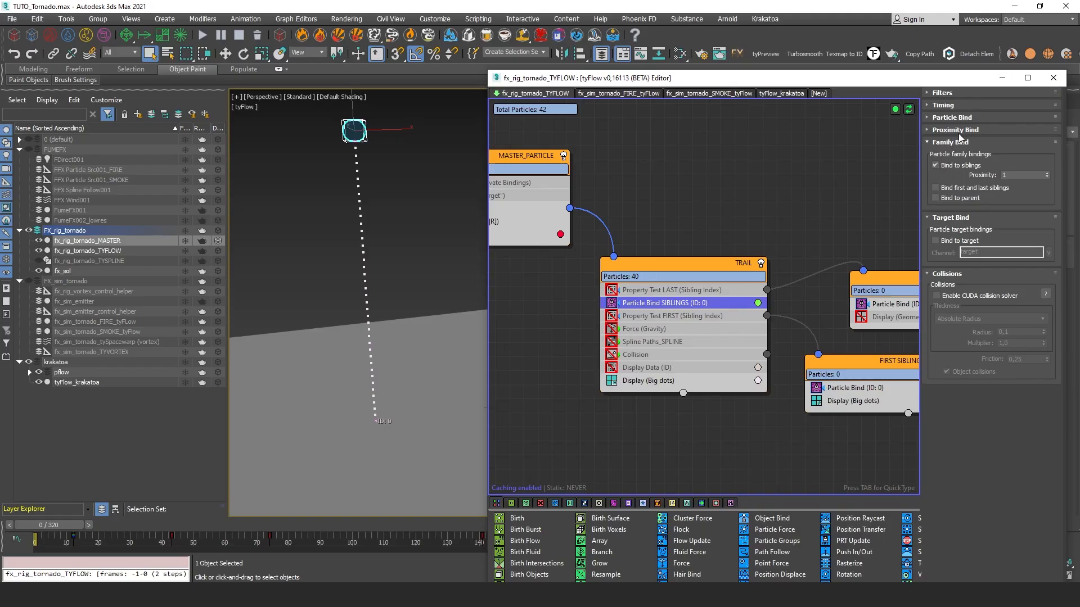
pyautogui.click(959, 131)
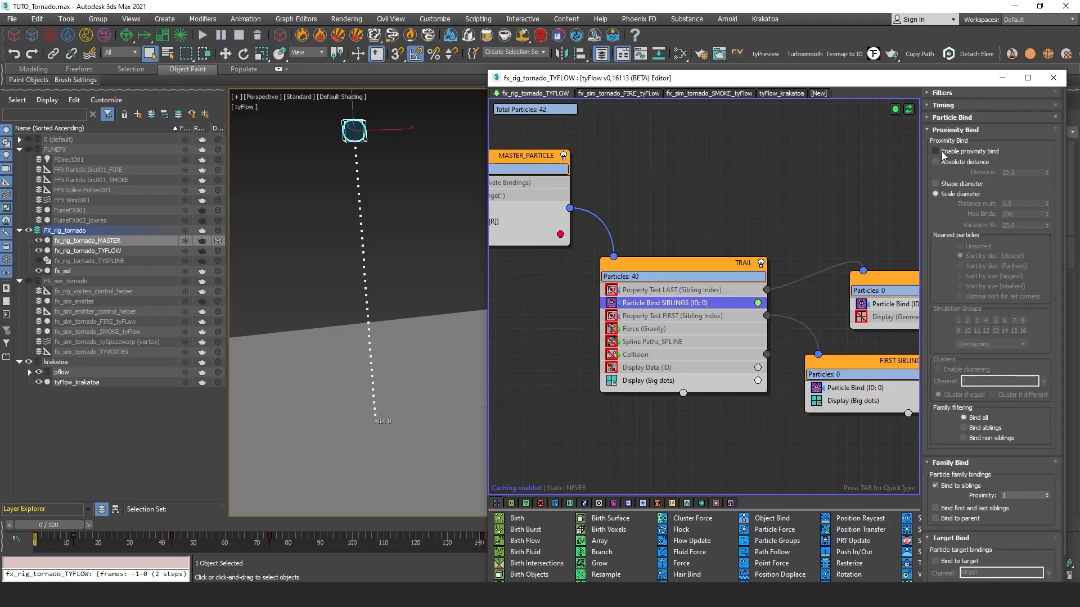
pyautogui.click(959, 130)
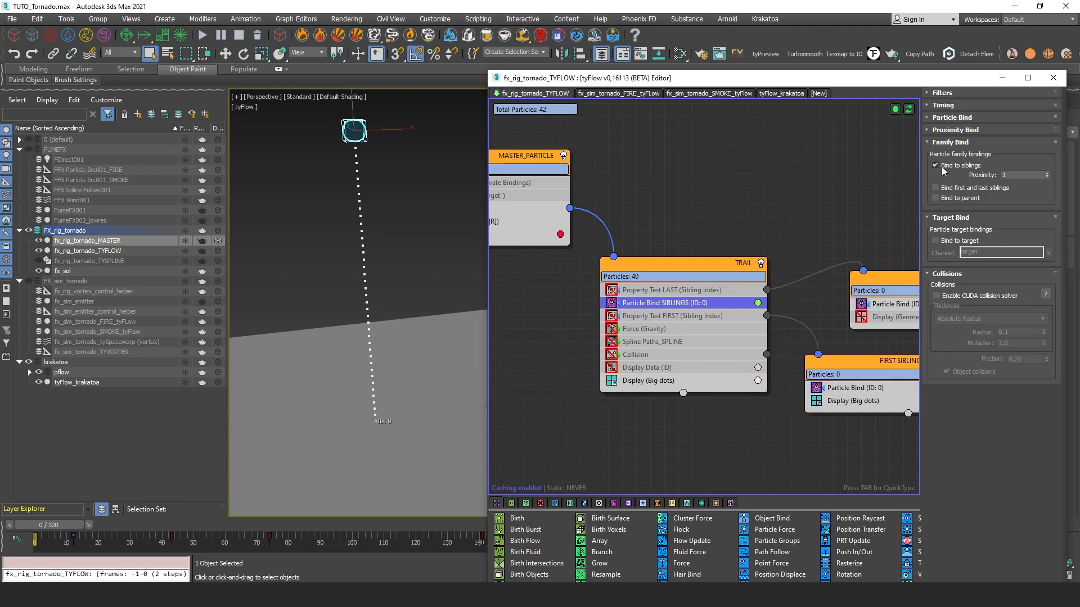
pyautogui.click(952, 117)
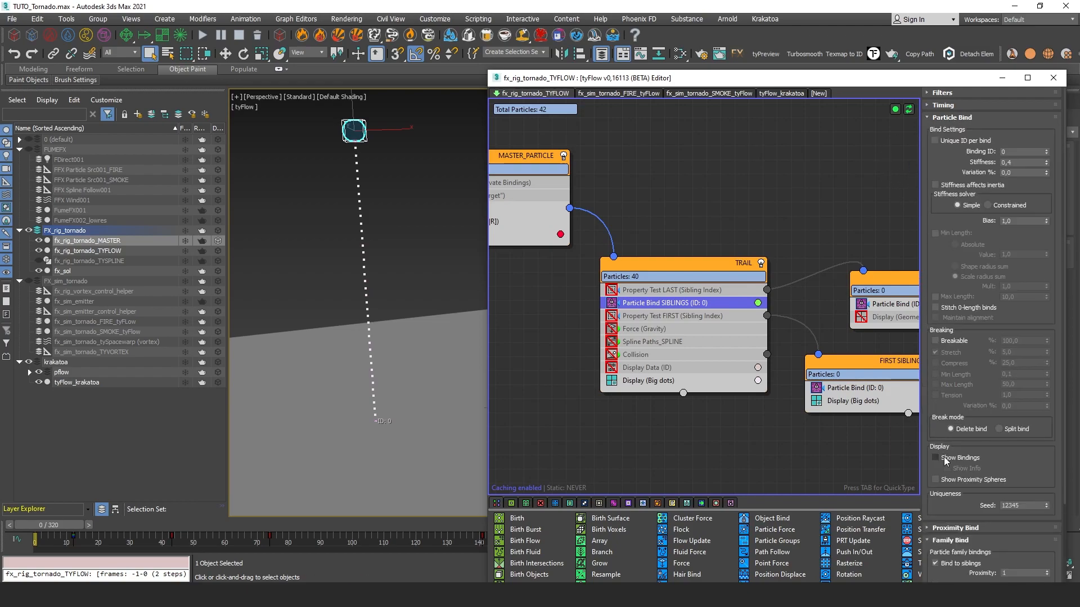
pyautogui.click(946, 459)
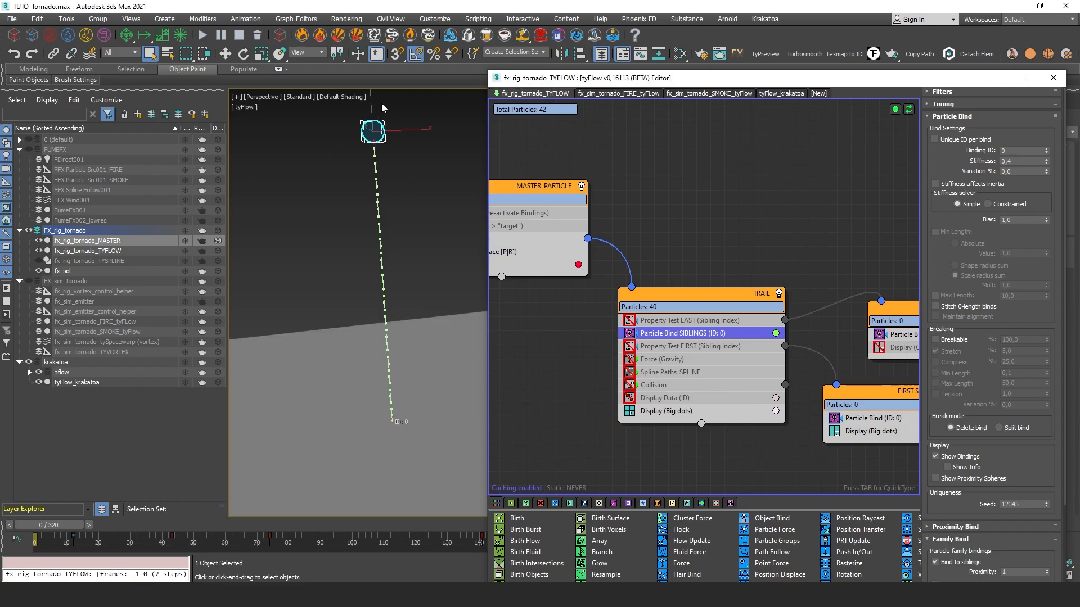
# Step: Enable the Property Test LAST operator in the TRAIL event and review its Sibling Index setting
pyautogui.moveTo(669, 187); pyautogui.dragTo(601, 172, button='middle')
pyautogui.click(629, 306)
pyautogui.scroll(5, 405, 152)
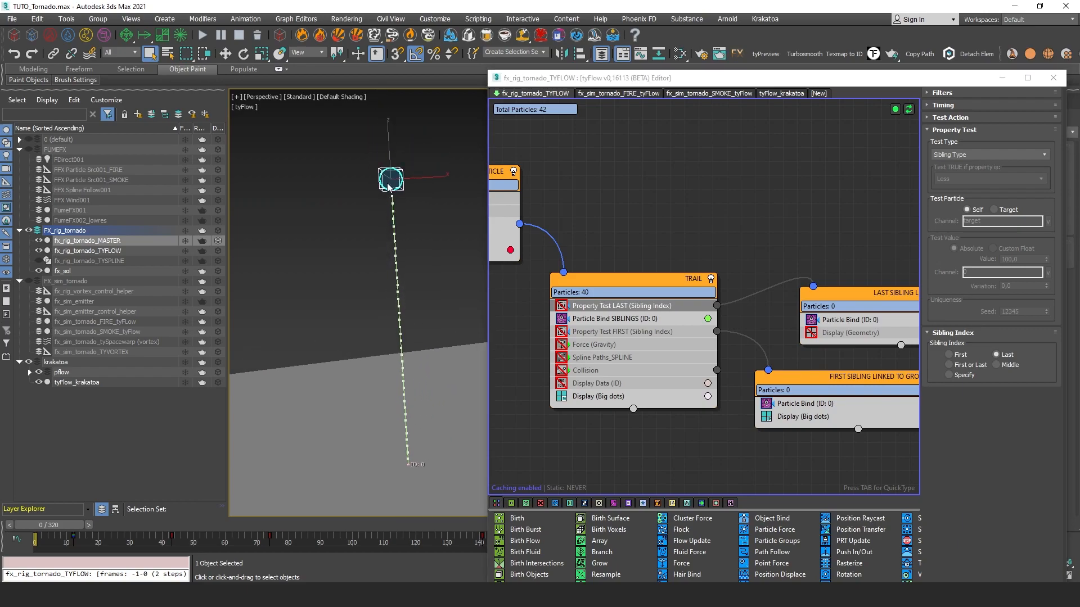
pyautogui.keyDown('alt'); pyautogui.moveTo(379, 189); pyautogui.dragTo(349, 223, button='middle'); pyautogui.keyUp('alt')
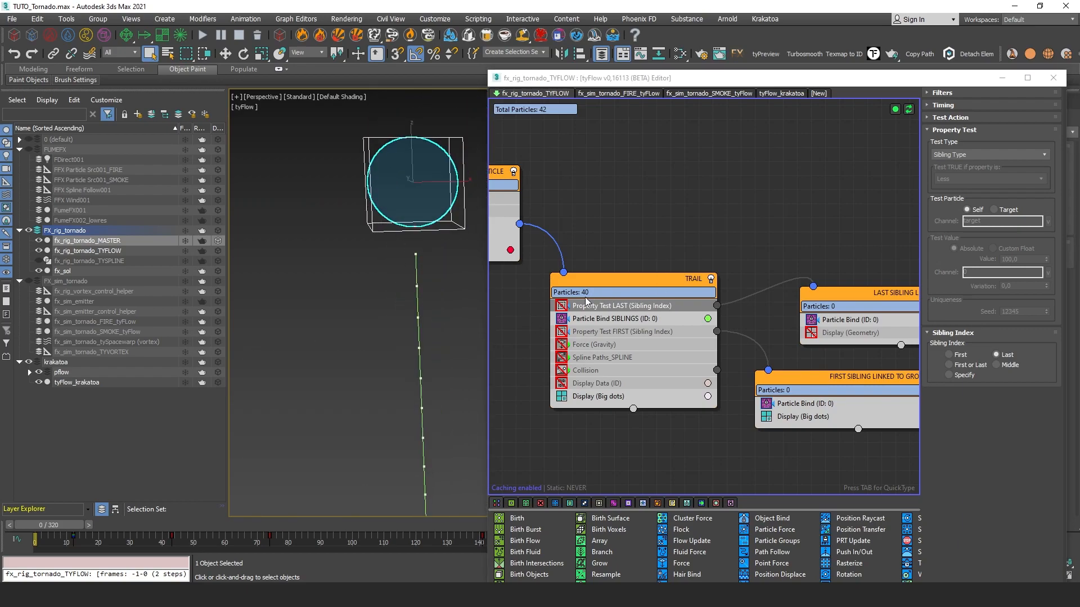
pyautogui.click(561, 307)
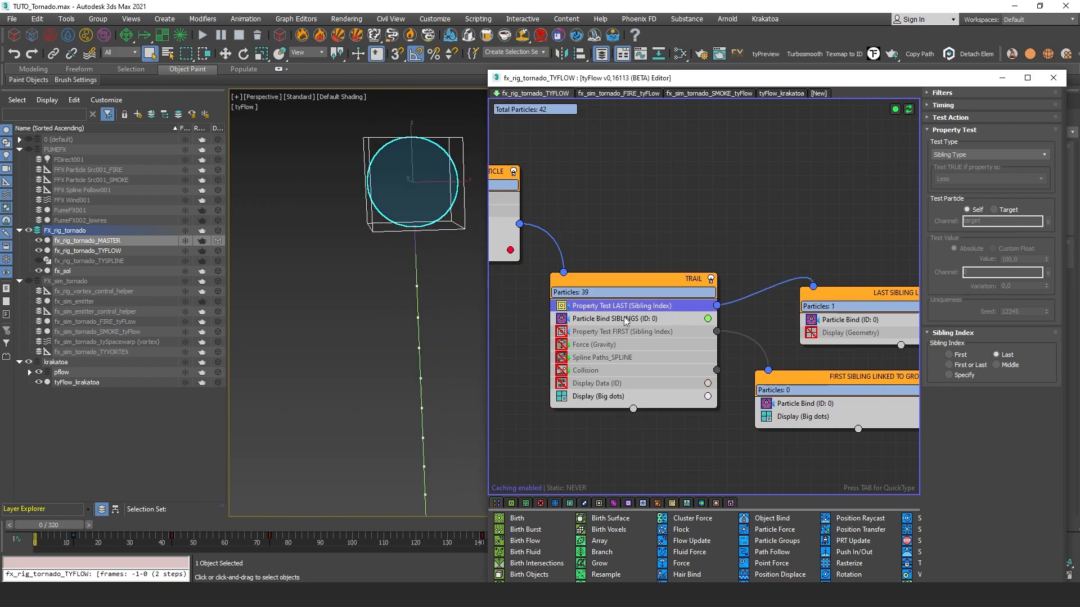
pyautogui.moveTo(648, 266); pyautogui.dragTo(692, 261, button='middle')
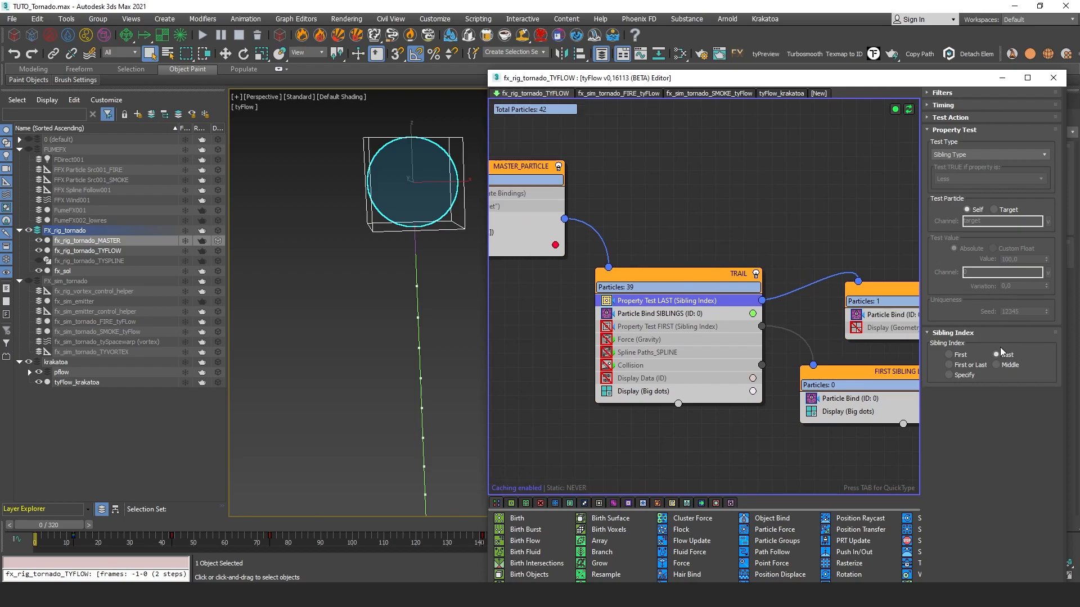
# Step: Examine the stiffness and family bind settings of Particle Bind in the LAST SIBLING LINKED TO MASTER PTC event
pyautogui.moveTo(904, 277); pyautogui.dragTo(666, 265, button='middle')
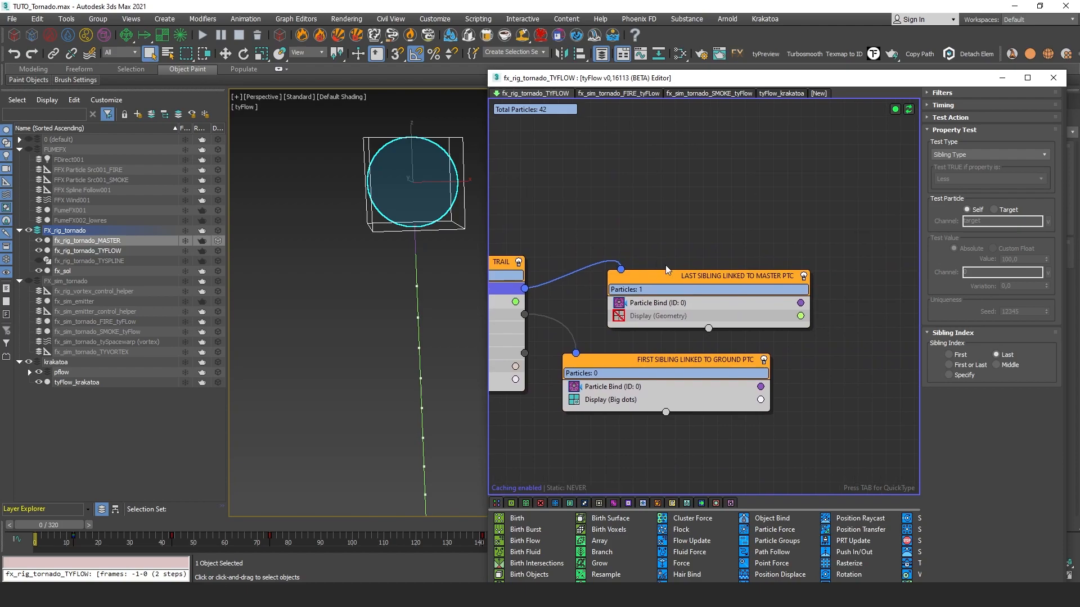
pyautogui.moveTo(722, 287); pyautogui.dragTo(733, 269)
pyautogui.click(703, 281)
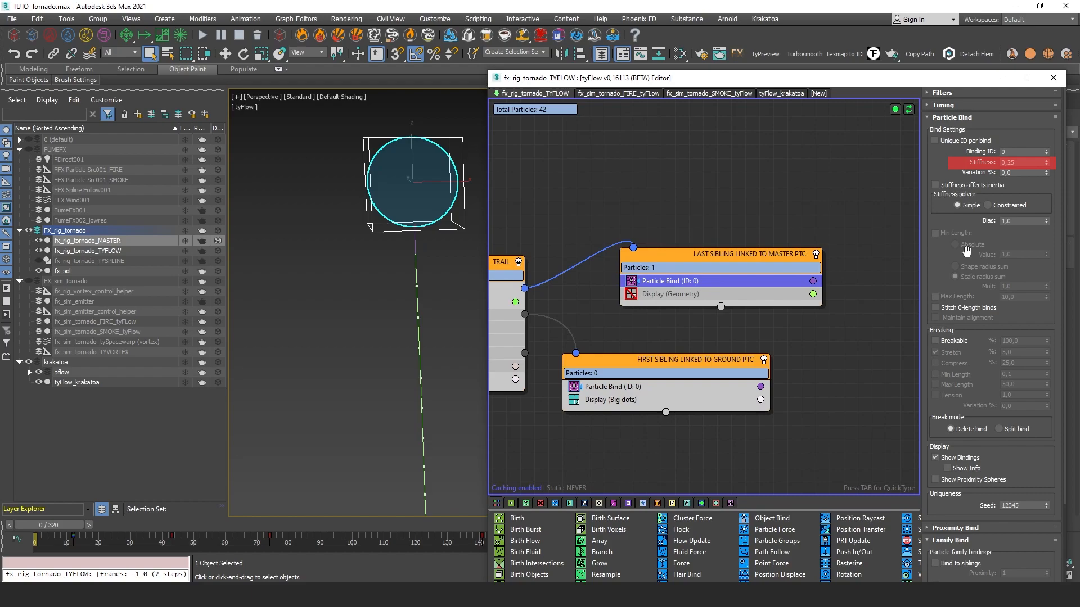
pyautogui.click(951, 118)
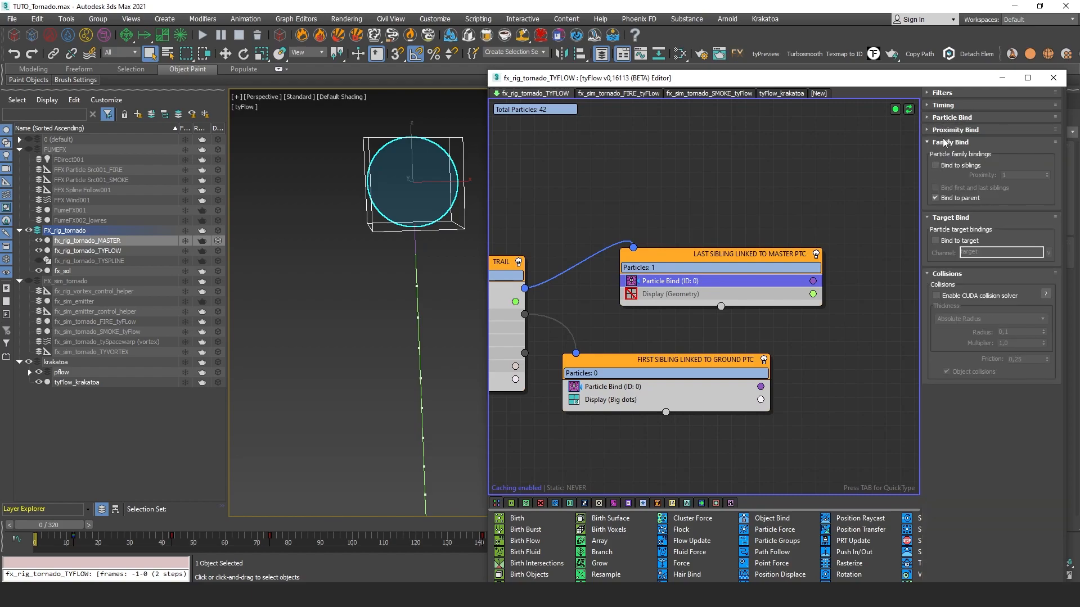
pyautogui.click(951, 130)
pyautogui.click(952, 130)
pyautogui.moveTo(629, 262); pyautogui.dragTo(732, 257, button='middle')
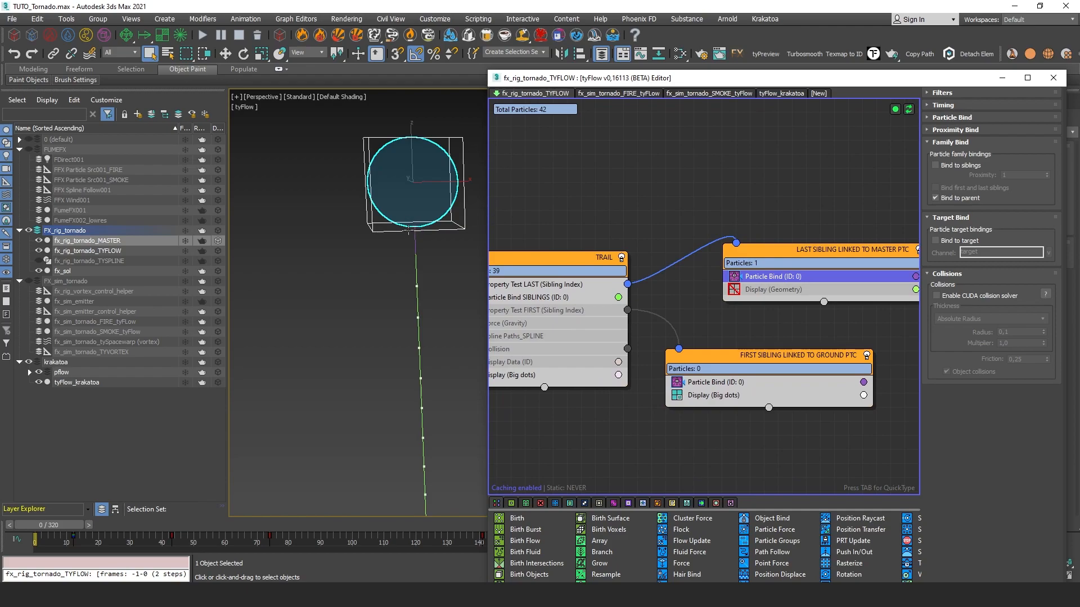
# Step: Enable the Property Test FIRST operator in the TRAIL event
pyautogui.scroll(-1, 638, 346)
pyautogui.moveTo(638, 345); pyautogui.dragTo(684, 244, button='middle')
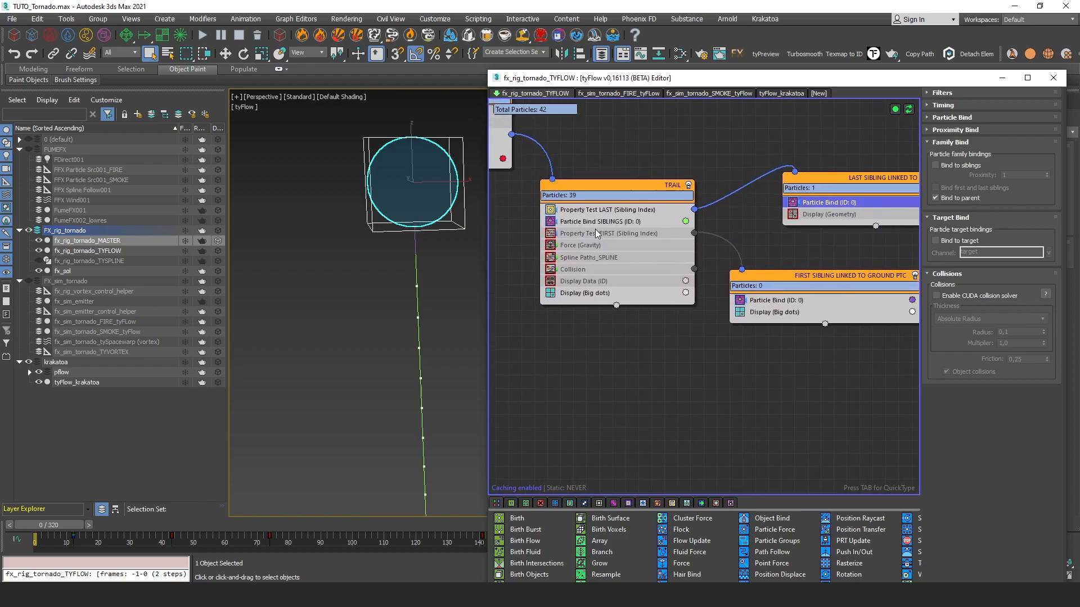
pyautogui.click(629, 235)
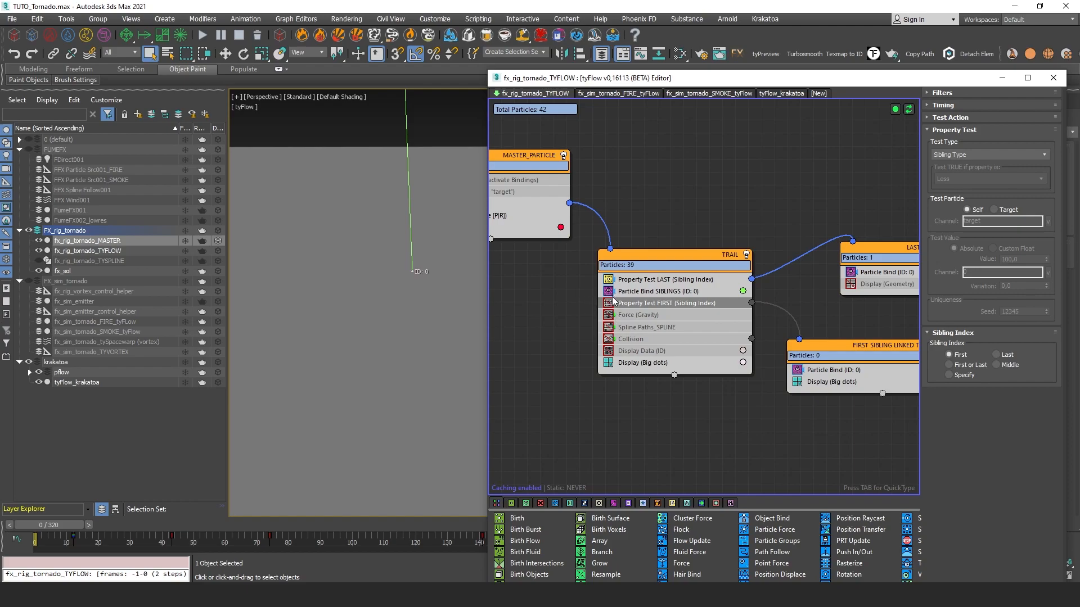
pyautogui.click(648, 305)
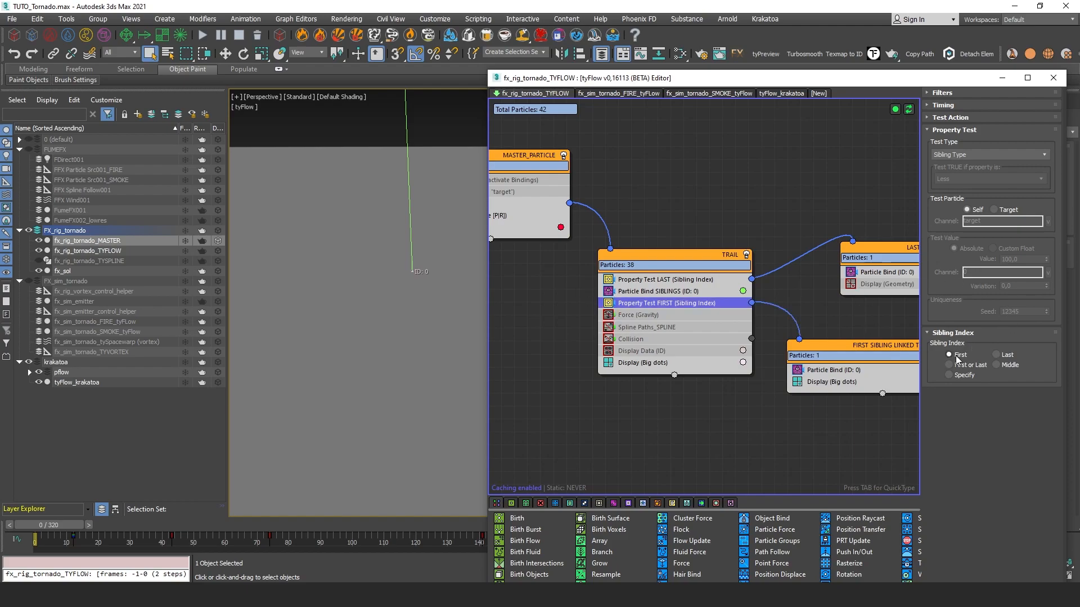
# Step: Examine the proximity, family and target bind settings of Particle Bind in the FIRST SIBLING LINKED TO GROUND PTC event
pyautogui.moveTo(784, 293); pyautogui.dragTo(701, 268, button='middle')
pyautogui.moveTo(780, 319)
pyautogui.mouseDown()
pyautogui.moveTo(796, 292)
pyautogui.moveTo(781, 317)
pyautogui.mouseUp()
pyautogui.moveTo(812, 298); pyautogui.dragTo(784, 288, button='middle')
pyautogui.click(731, 332)
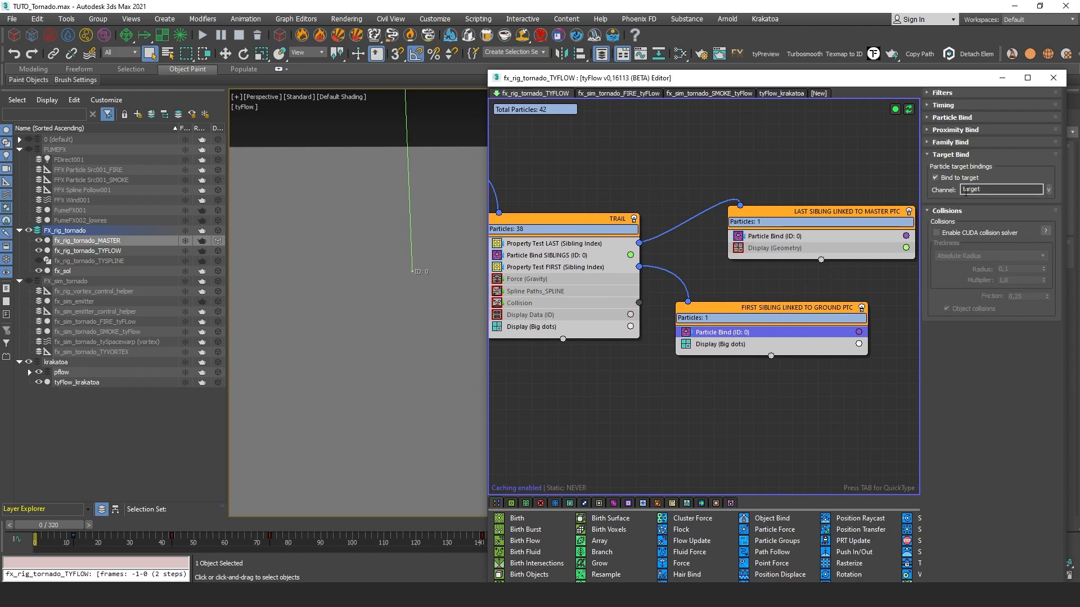
pyautogui.click(960, 143)
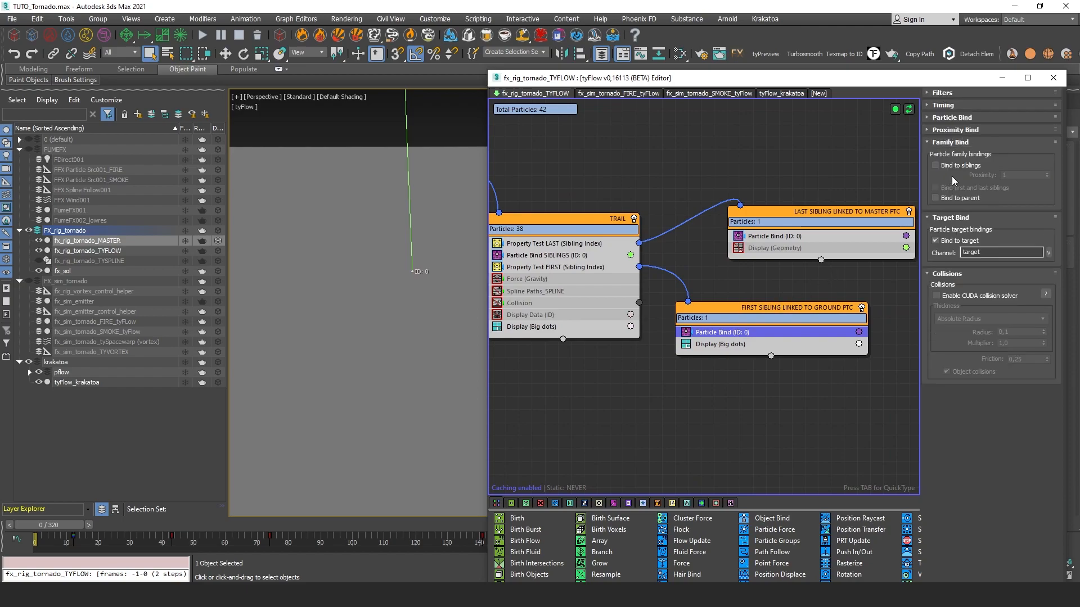
pyautogui.click(955, 129)
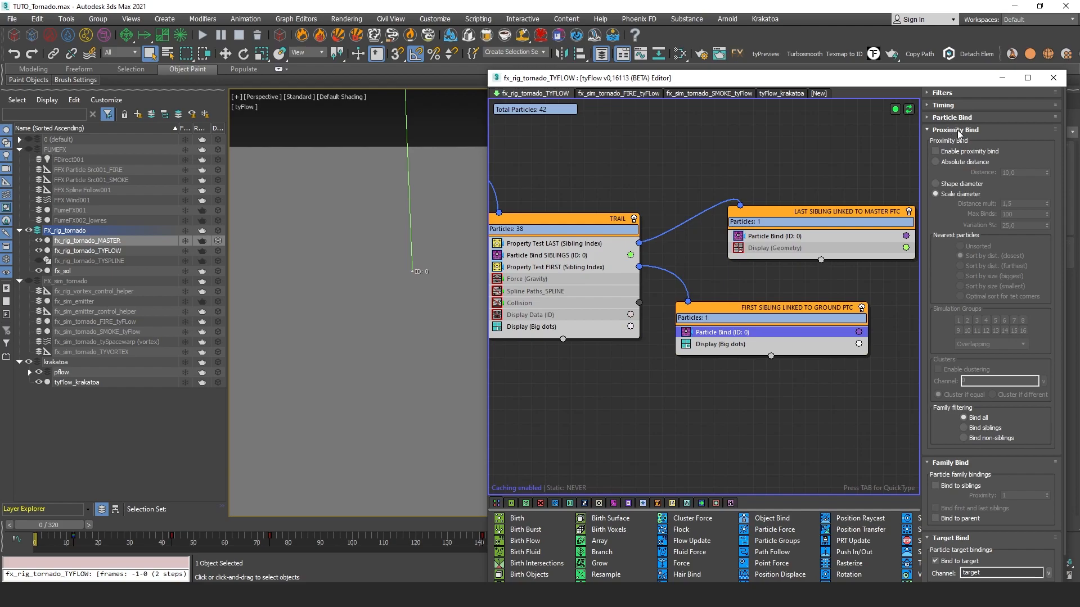
pyautogui.click(955, 130)
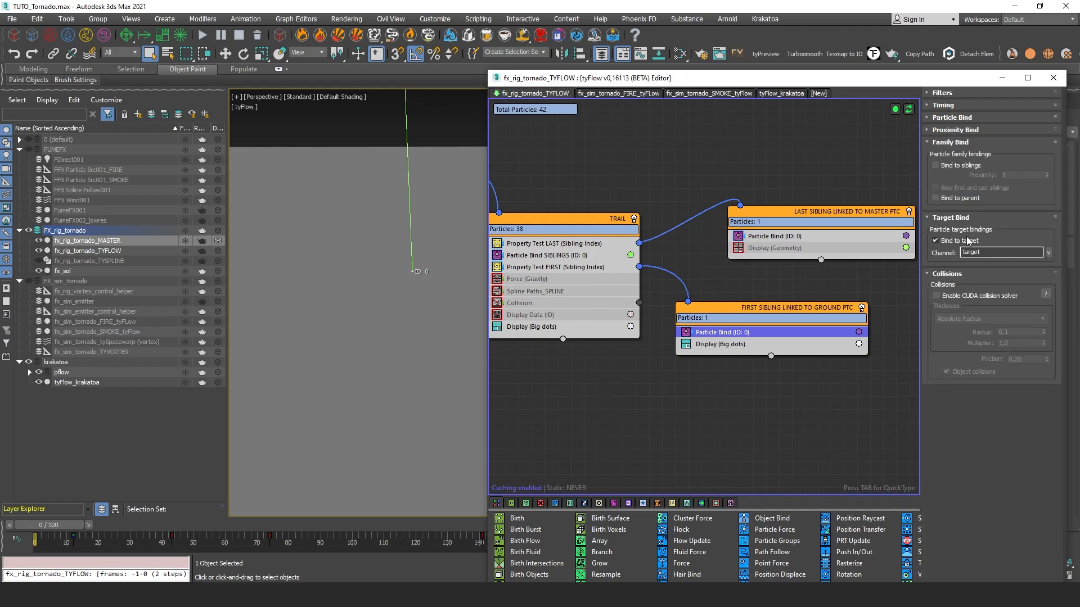
pyautogui.moveTo(613, 273); pyautogui.dragTo(674, 285, button='middle')
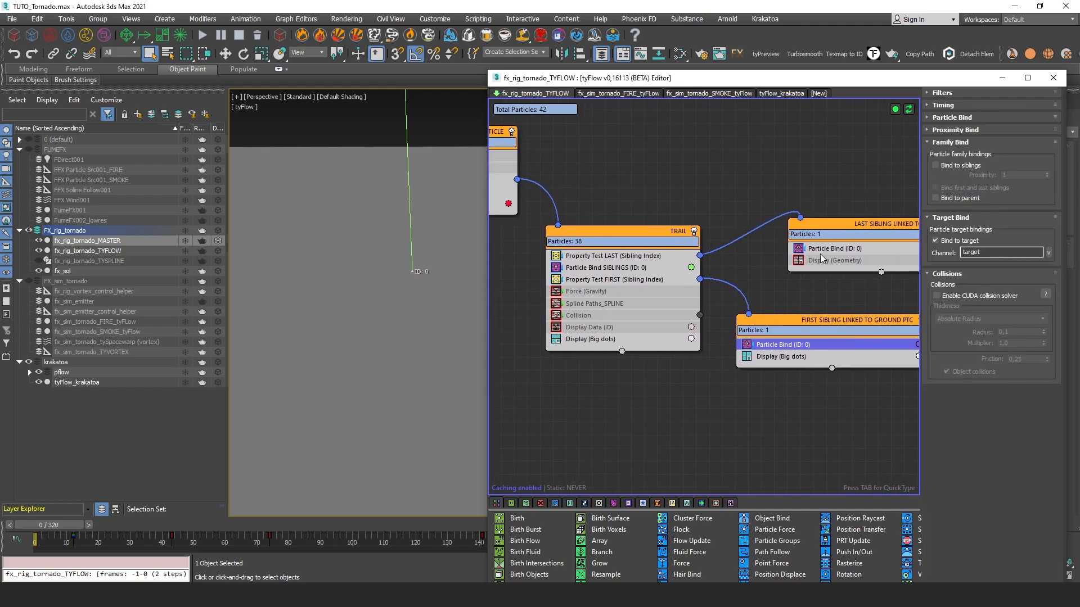
# Step: Enable the Set Target operator in the MASTER_PARTICLE event and review its target type and channel
pyautogui.moveTo(742, 266); pyautogui.dragTo(800, 319, button='middle')
pyautogui.click(767, 291)
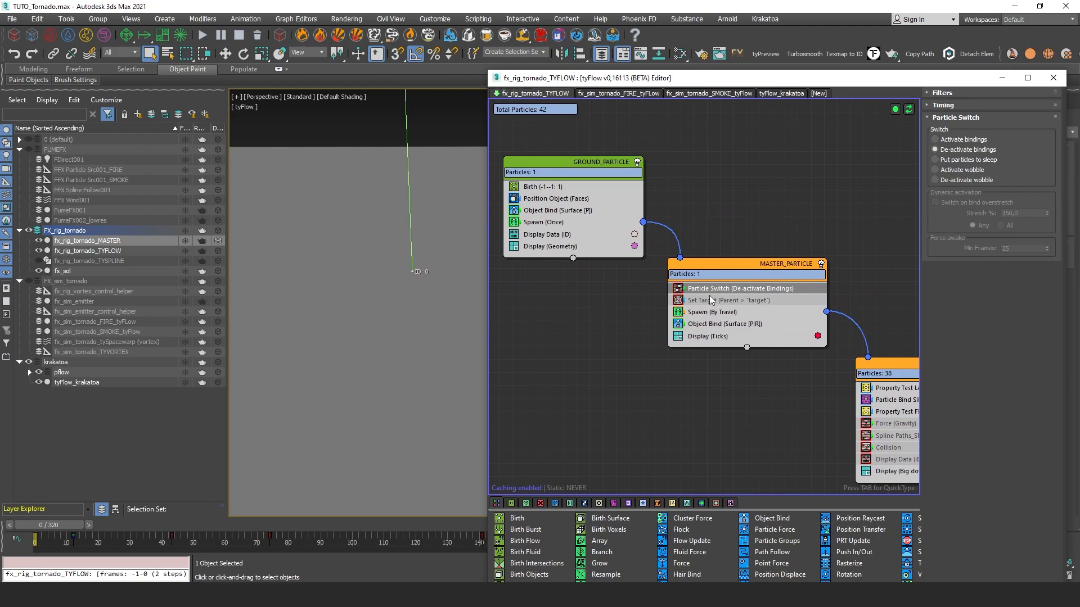
pyautogui.click(704, 299)
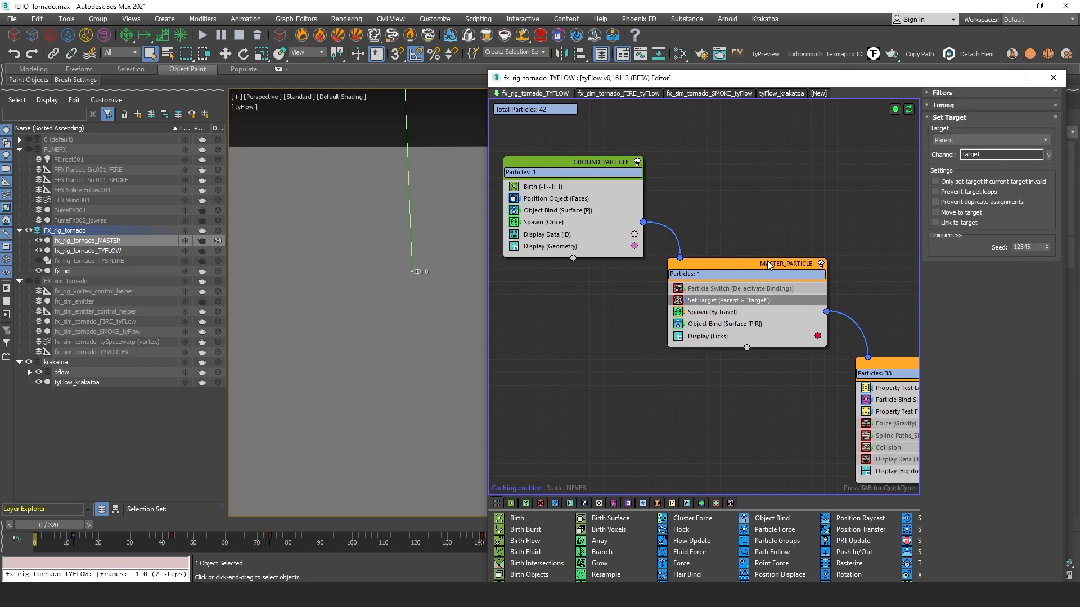
pyautogui.moveTo(784, 245); pyautogui.dragTo(765, 241, button='middle')
pyautogui.click(703, 296)
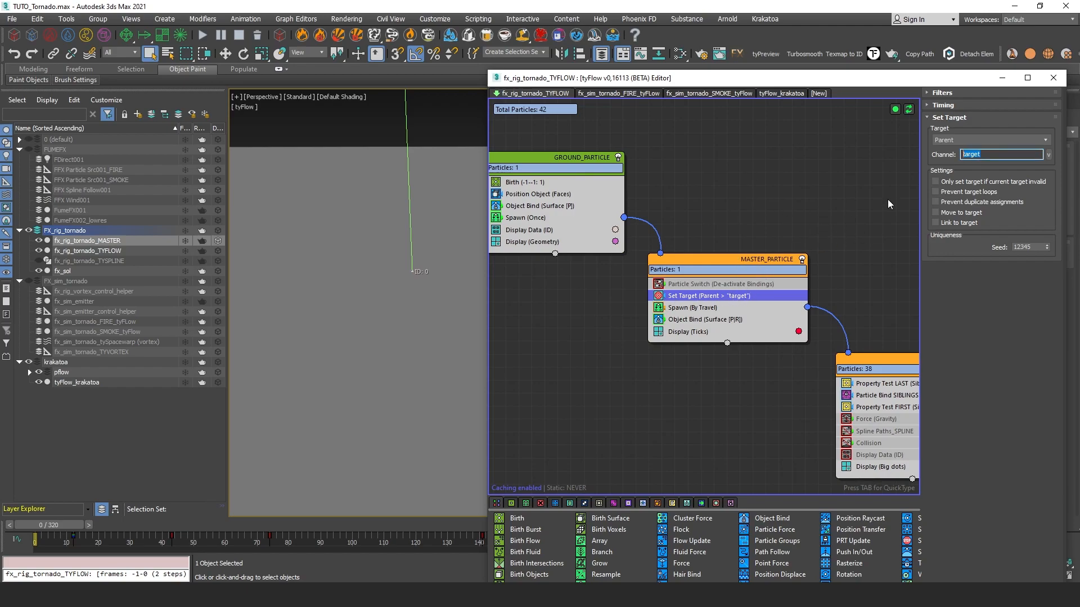
pyautogui.moveTo(793, 248); pyautogui.dragTo(720, 164, button='middle')
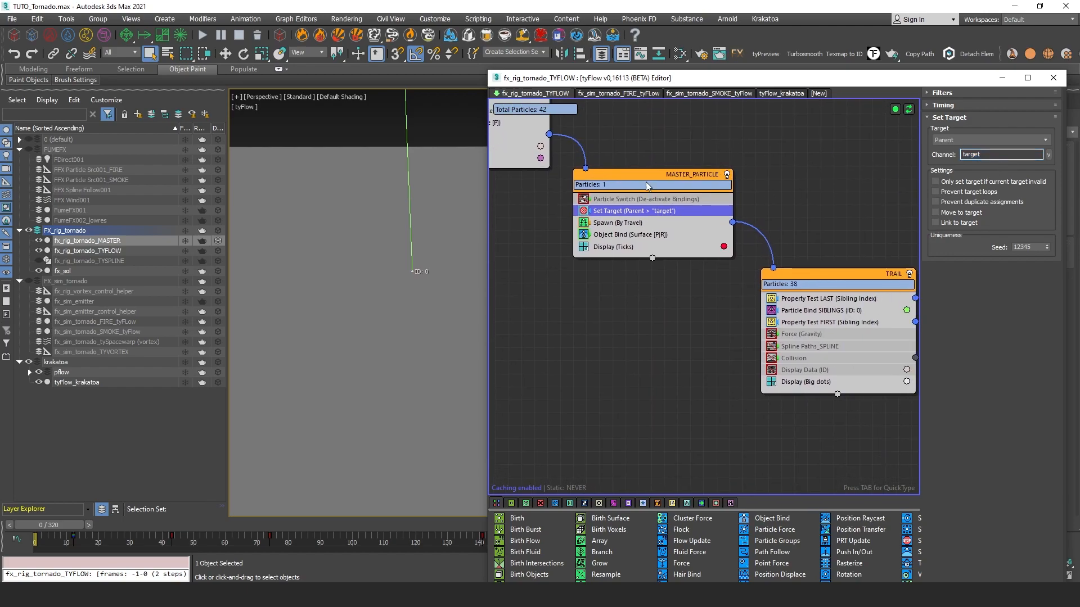
# Step: Trace the links from MASTER_PARTICLE through TRAIL to both sibling events, and scrub the animation to frame 150 to inspect the trail
pyautogui.moveTo(811, 251); pyautogui.dragTo(649, 198, button='middle')
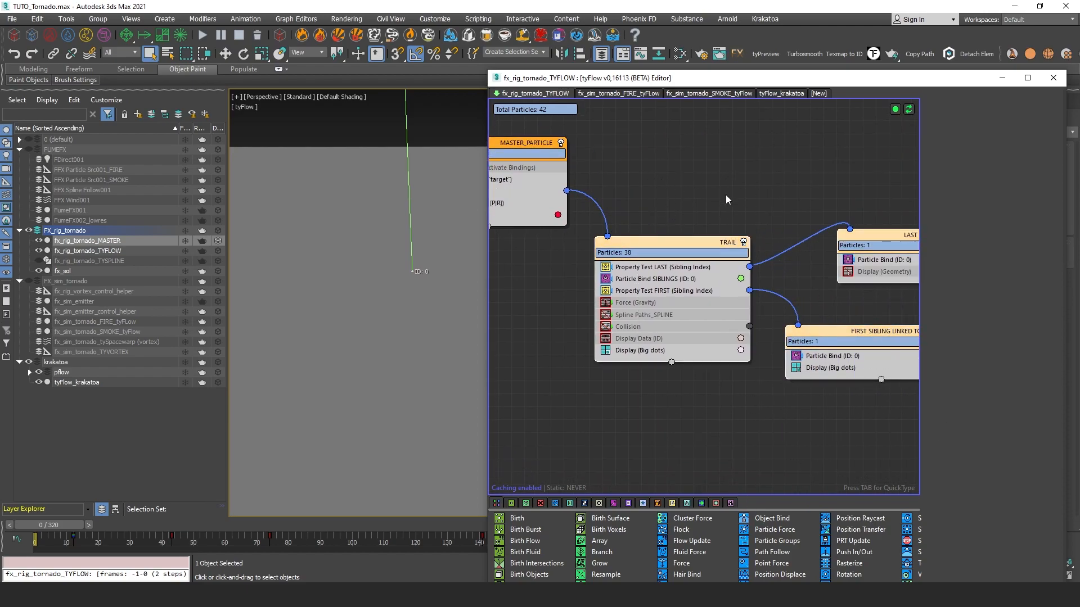
pyautogui.scroll(-3, 699, 259)
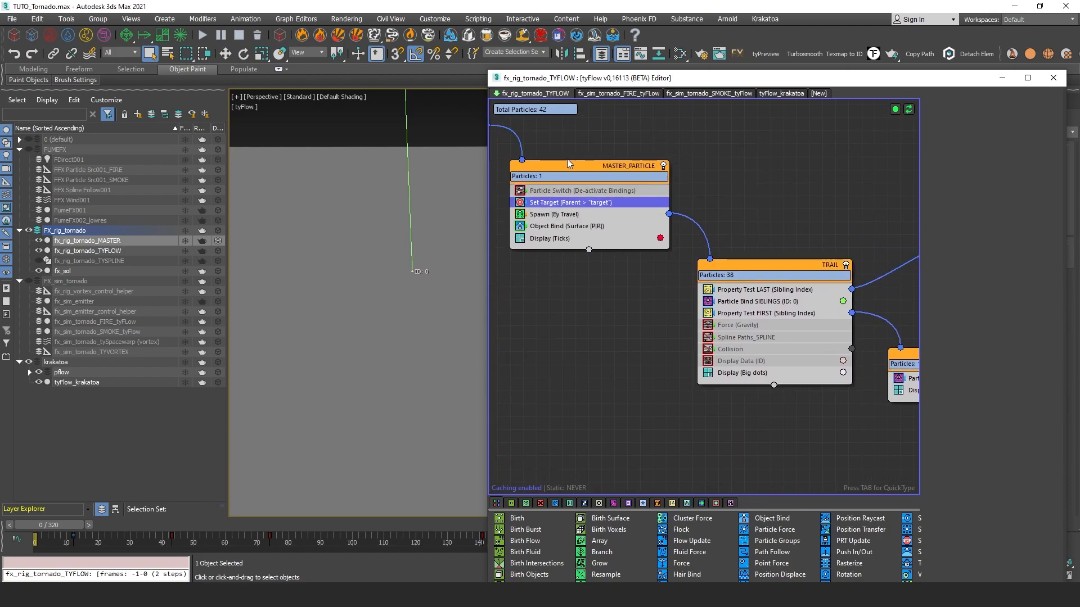
pyautogui.scroll(3, 649, 239)
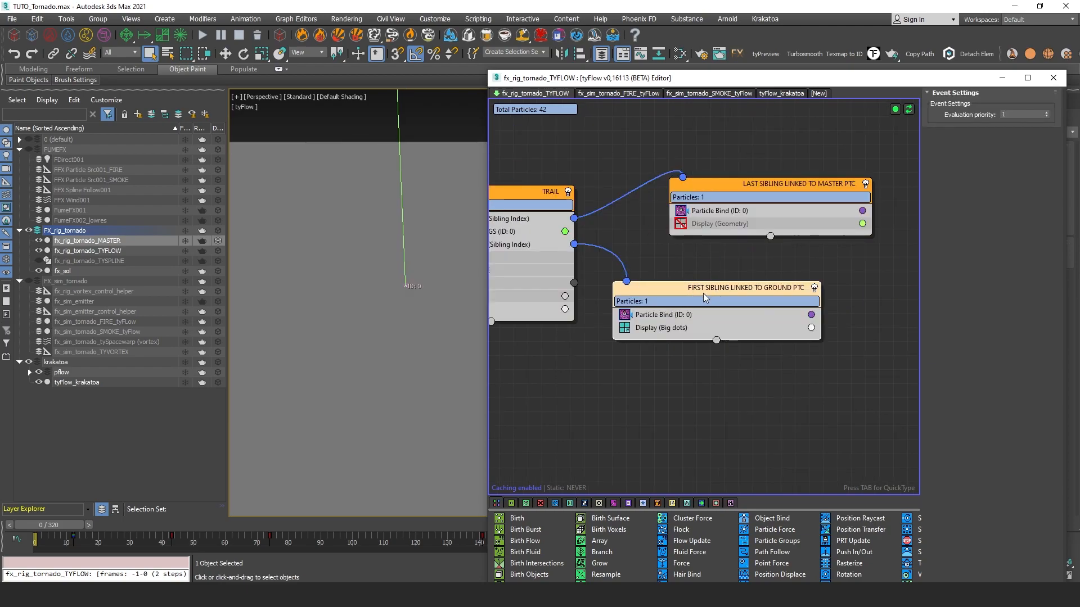
pyautogui.moveTo(197, 524); pyautogui.dragTo(520, 533)
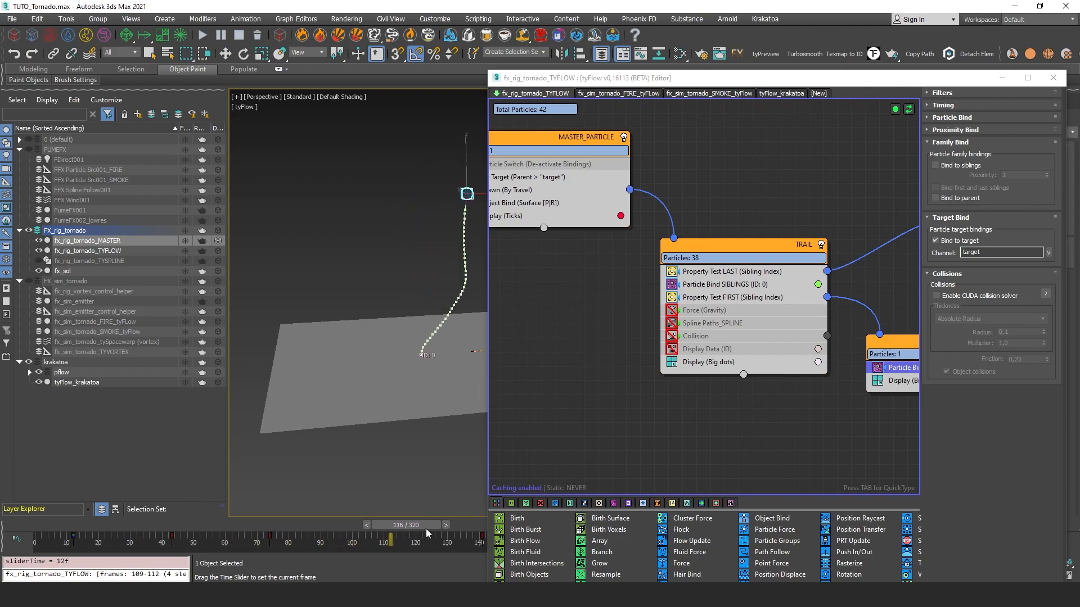
pyautogui.press('q')
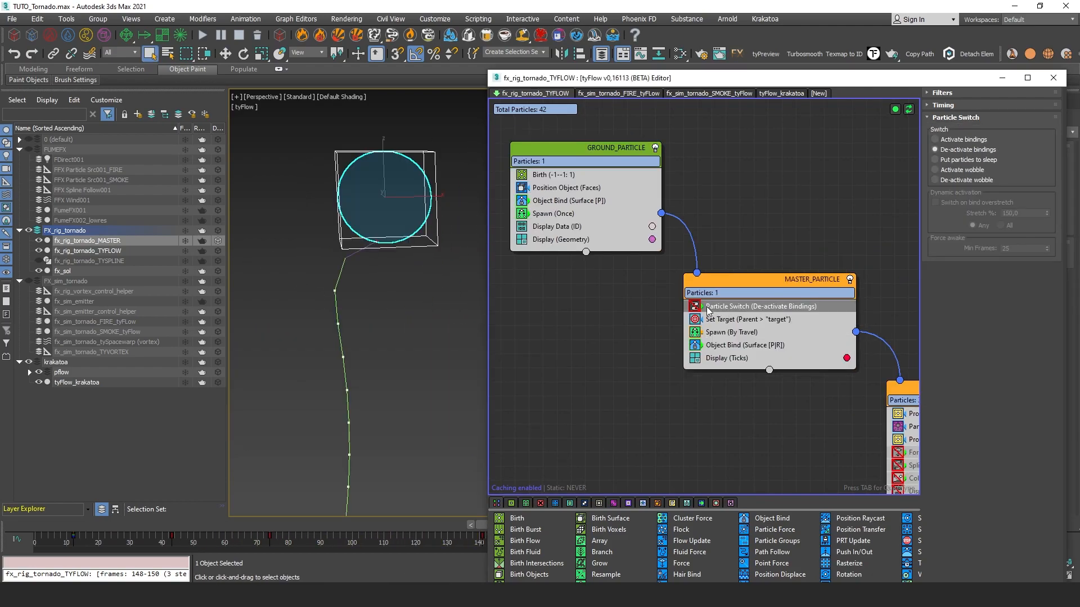
# Step: Enable the Particle Switch (De-activate Bindings) operator in the MASTER_PARTICLE event and inspect the trail below the sphere
pyautogui.click(695, 307)
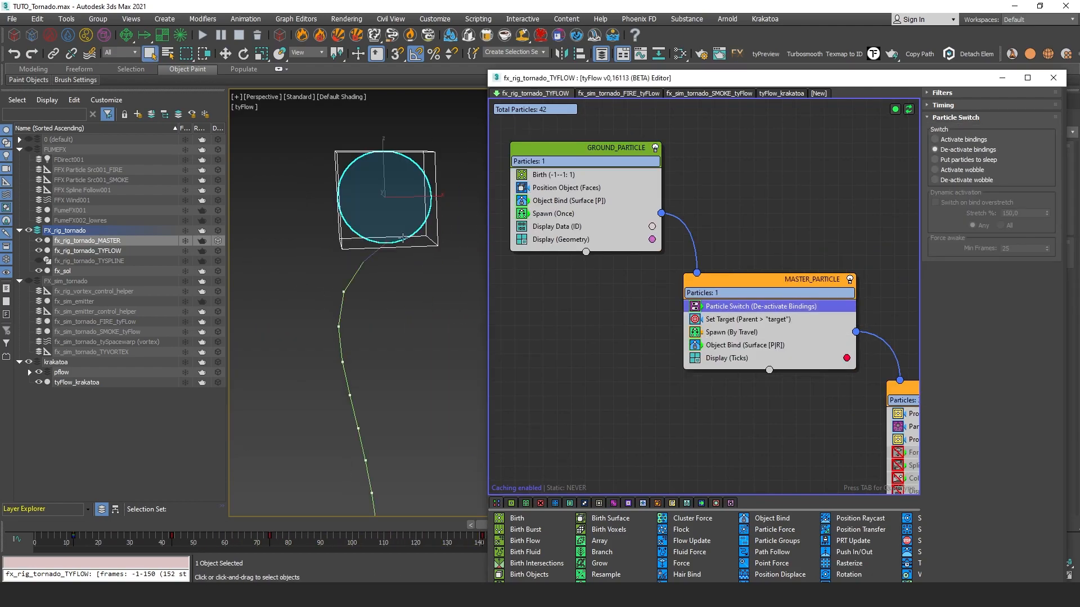
pyautogui.scroll(2, 388, 245)
pyautogui.moveTo(723, 260); pyautogui.dragTo(637, 242, button='middle')
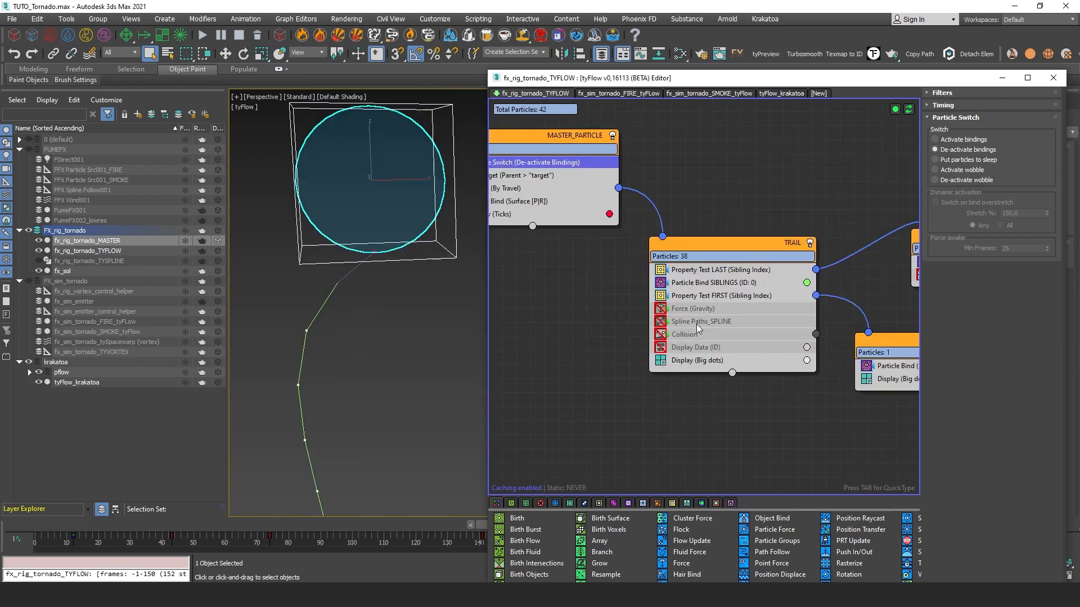
# Step: Enable the Force (Gravity) operator in the TRAIL event and view the whole particle trail
pyautogui.click(679, 312)
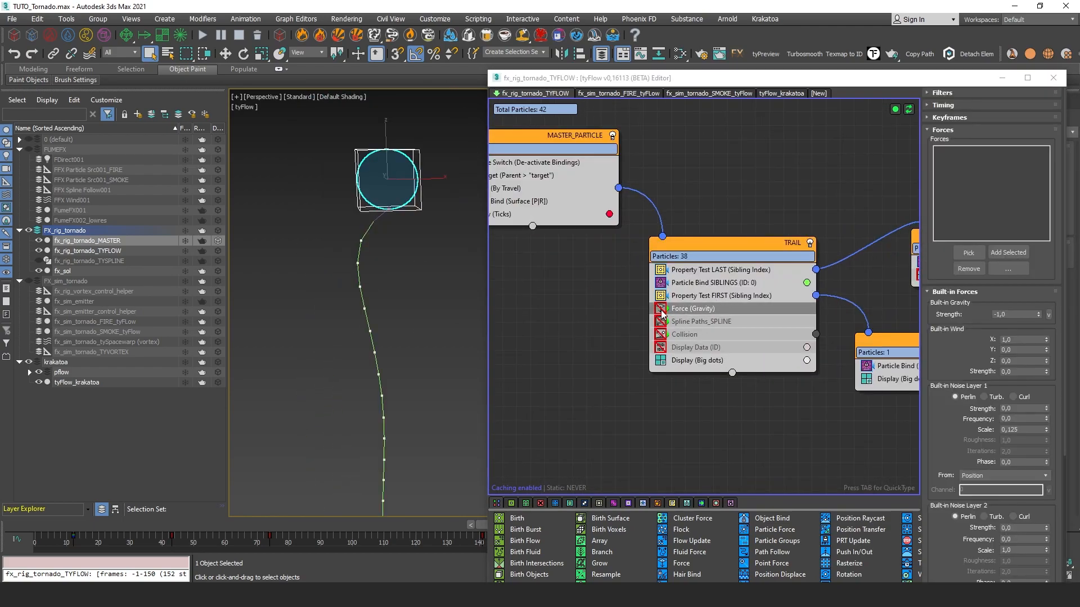
pyautogui.click(661, 309)
pyautogui.keyDown('alt'); pyautogui.moveTo(471, 313); pyautogui.dragTo(414, 336, button='middle'); pyautogui.keyUp('alt')
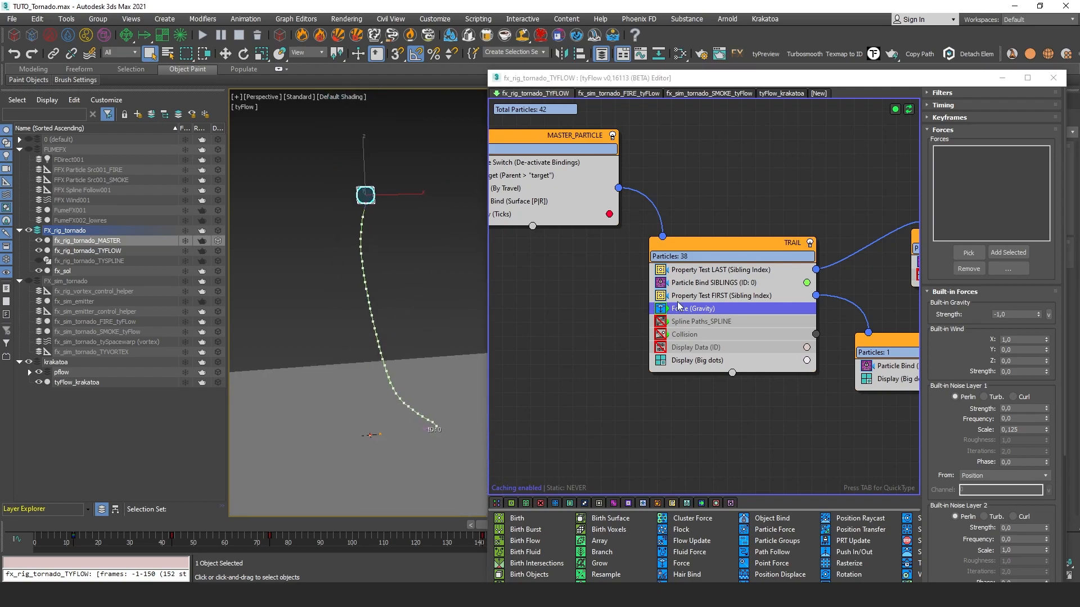
# Step: Enable the Collision operator in the TRAIL event and check the trail's contact with the ground plane
pyautogui.moveTo(694, 325); pyautogui.dragTo(624, 284, button='middle')
pyautogui.click(625, 282)
pyautogui.click(623, 294)
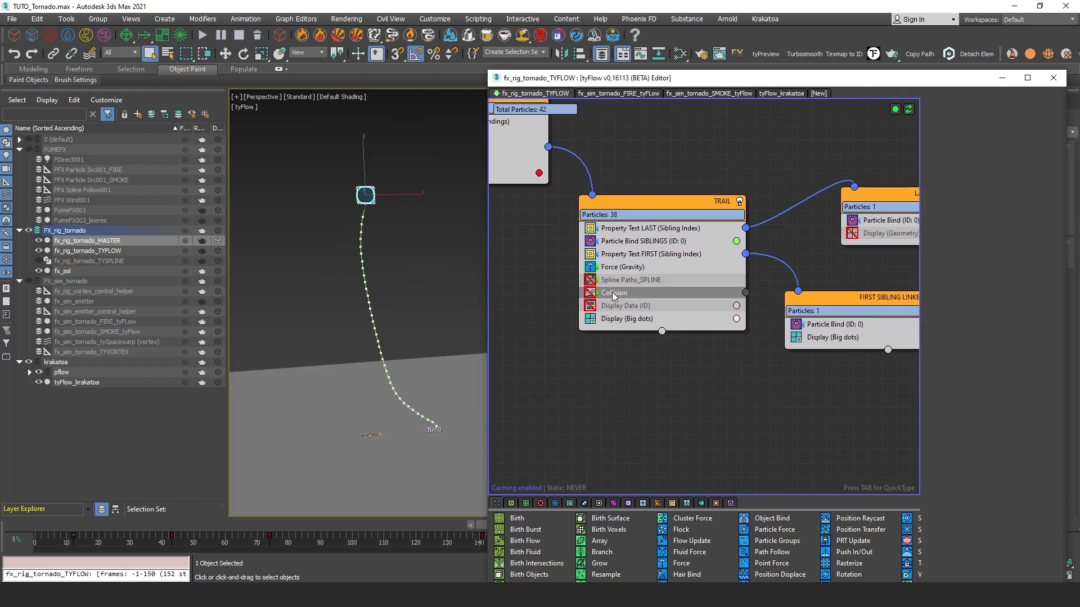
pyautogui.click(590, 292)
pyautogui.moveTo(360, 393); pyautogui.dragTo(350, 315, button='middle')
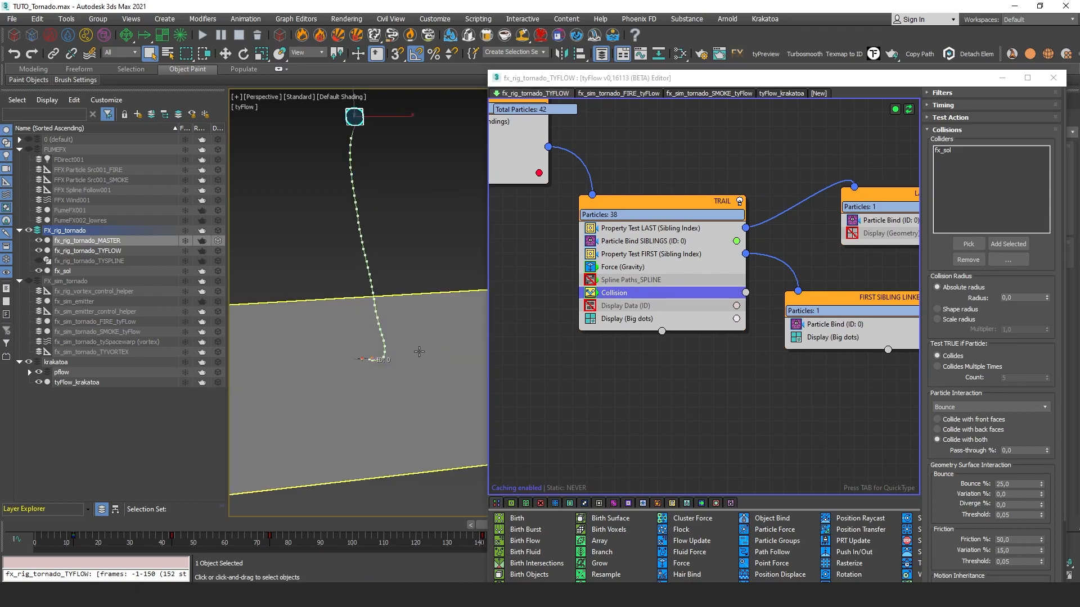
# Step: Enable Spline Paths_SPLINE in the TRAIL event and turn off Show Bindings for Particle Bind SIBLINGS, leaving only the spline displayed
pyautogui.click(630, 279)
pyautogui.click(596, 279)
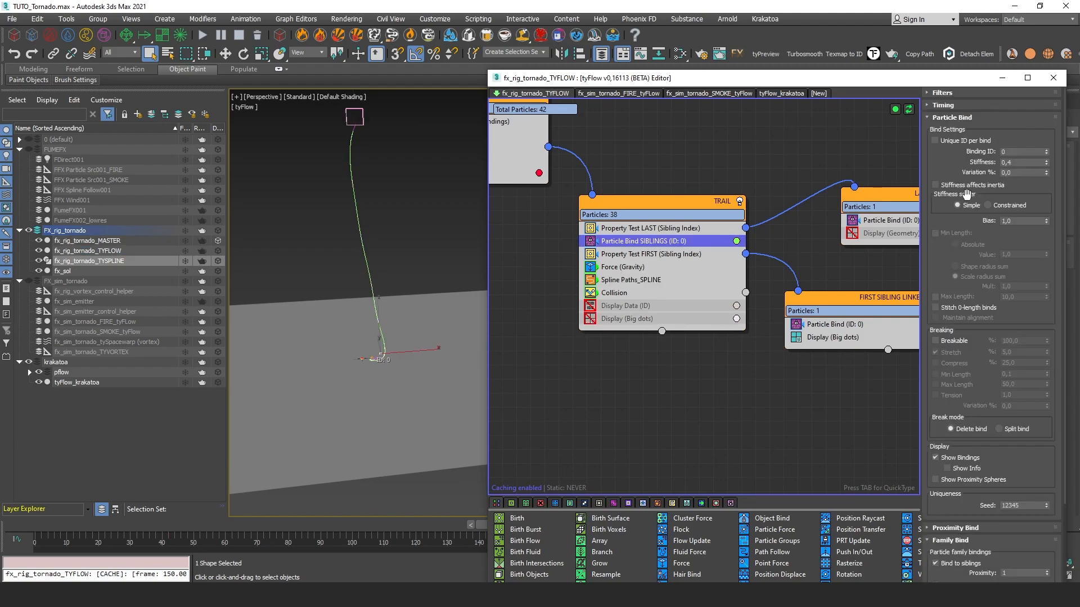
pyautogui.scroll(-5, 945, 211)
pyautogui.click(936, 301)
pyautogui.click(370, 151)
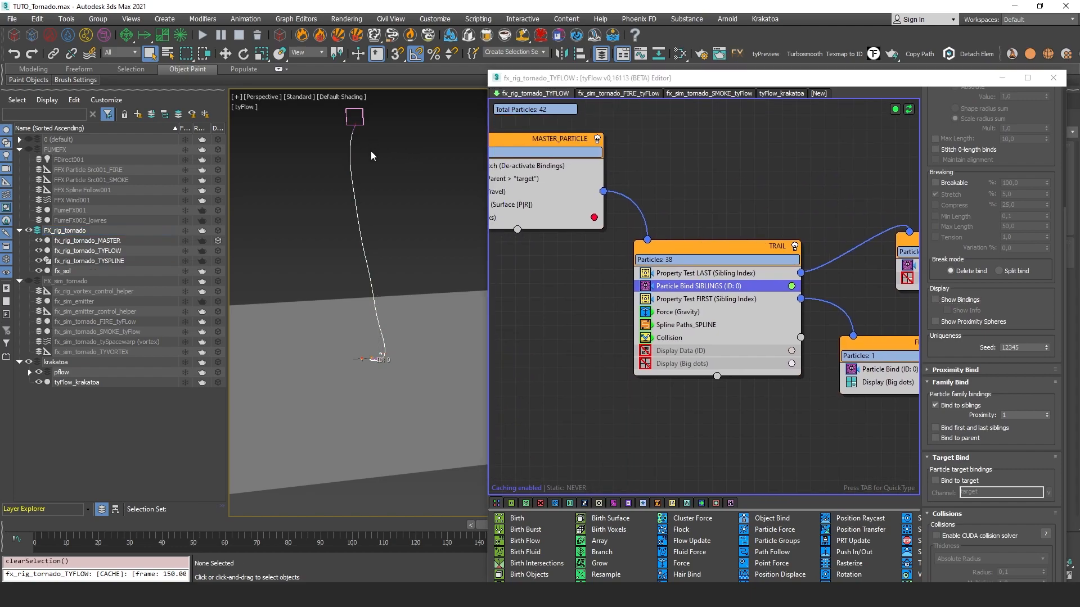
pyautogui.click(358, 224)
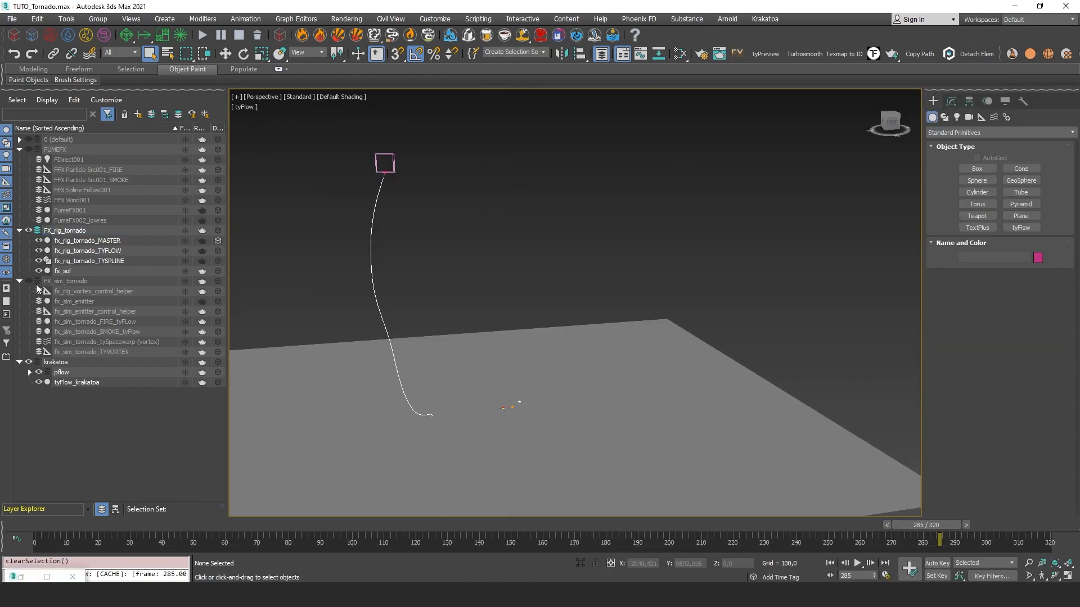
# Step: Show the FX_sim_tornado layer and select the ring-shaped fx_sim_emitter object on the ground plane
pyautogui.click(28, 282)
pyautogui.scroll(3, 508, 306)
pyautogui.click(500, 378)
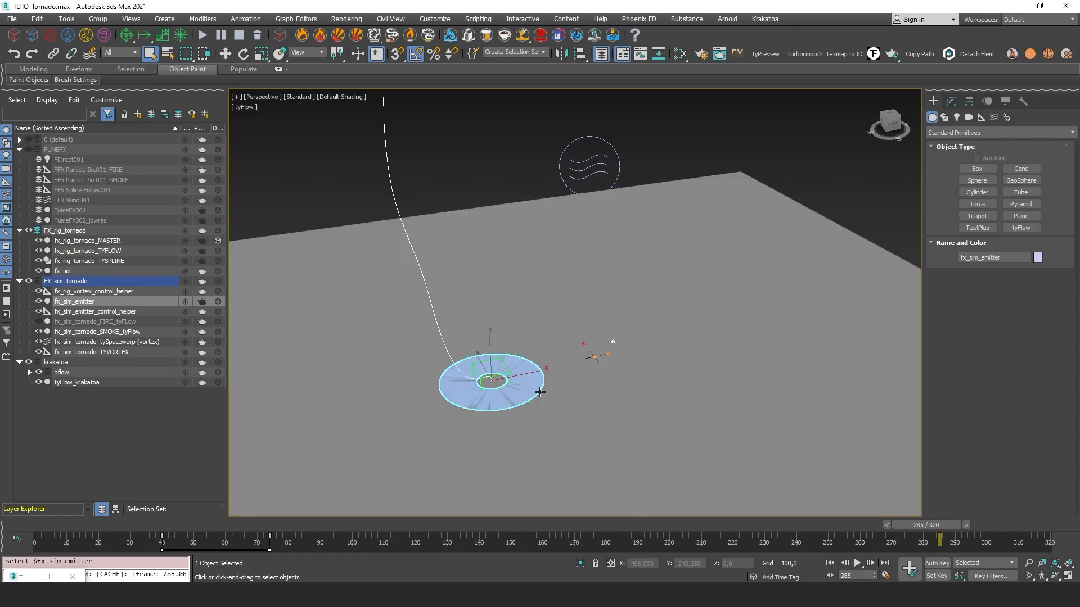
# Step: Hide the fx_sol ground plane and get a close view of the ring-shaped fx_sim_emitter
pyautogui.moveTo(540, 392)
pyautogui.keyDown('alt'); pyautogui.mouseDown(button='middle')
pyautogui.moveTo(500, 366)
pyautogui.moveTo(510, 348)
pyautogui.moveTo(484, 284)
pyautogui.mouseUp(button='middle'); pyautogui.keyUp('alt')
pyautogui.scroll(4, 513, 386)
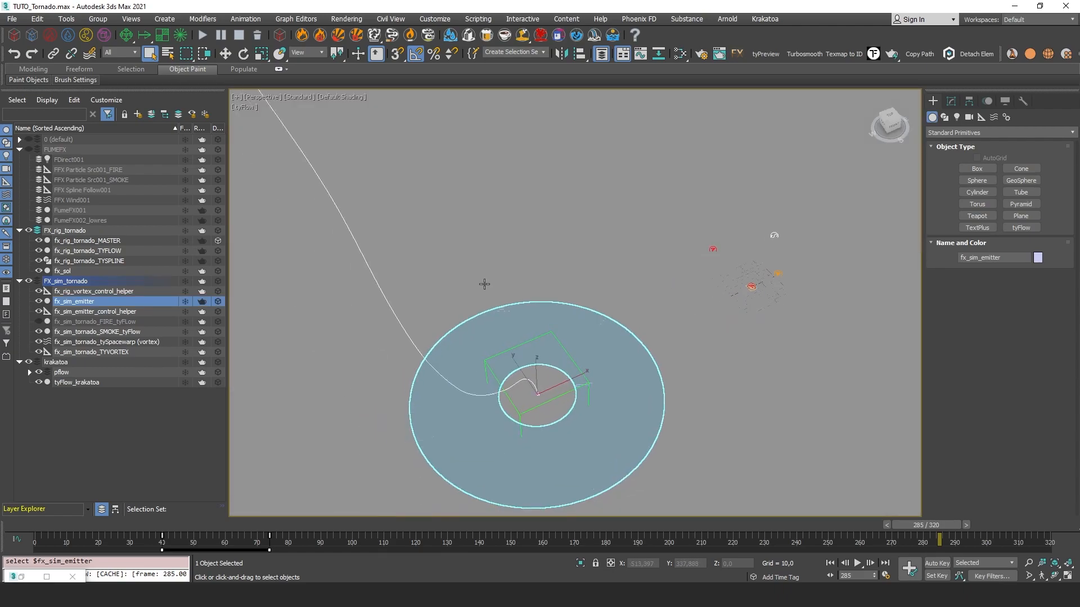
pyautogui.click(39, 271)
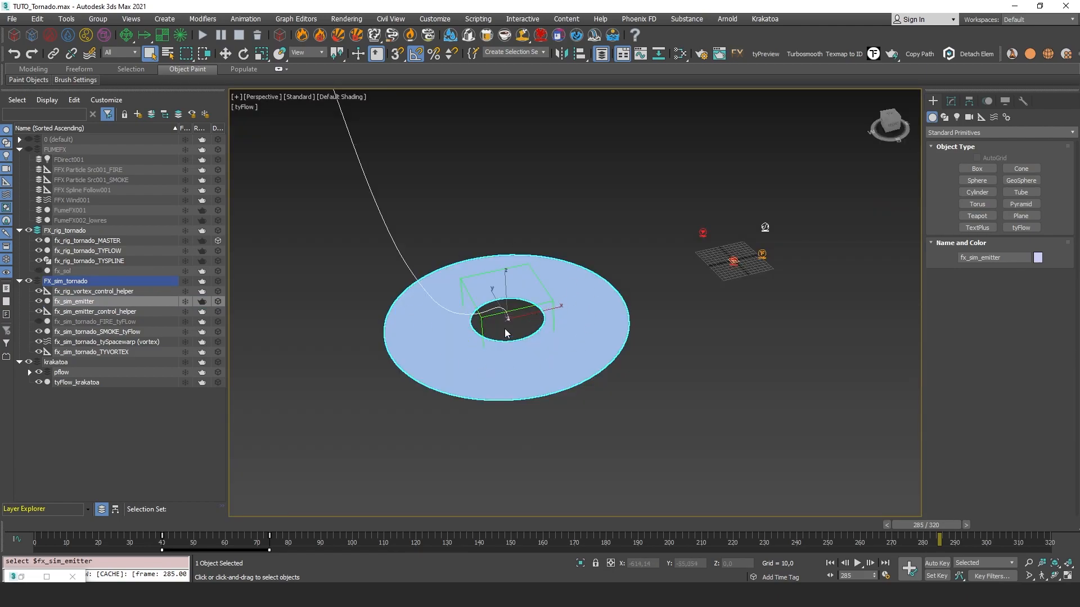
pyautogui.scroll(2, 509, 318)
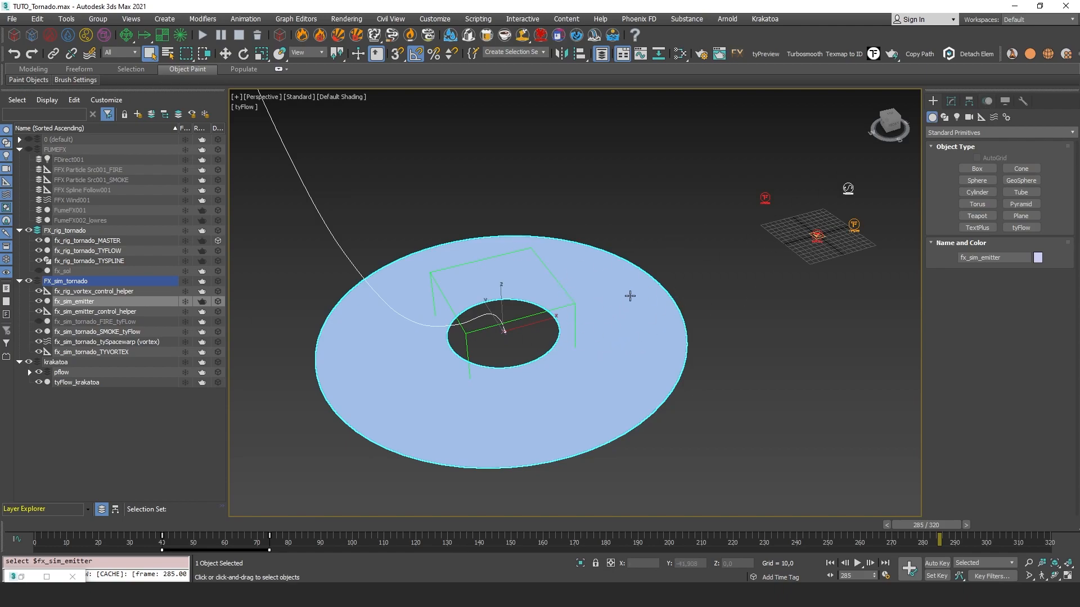
# Step: Examine the particle controller driving fx_sim_emitter_control_helper and check the particle ID display in the GROUND PARTICLE event
pyautogui.click(987, 101)
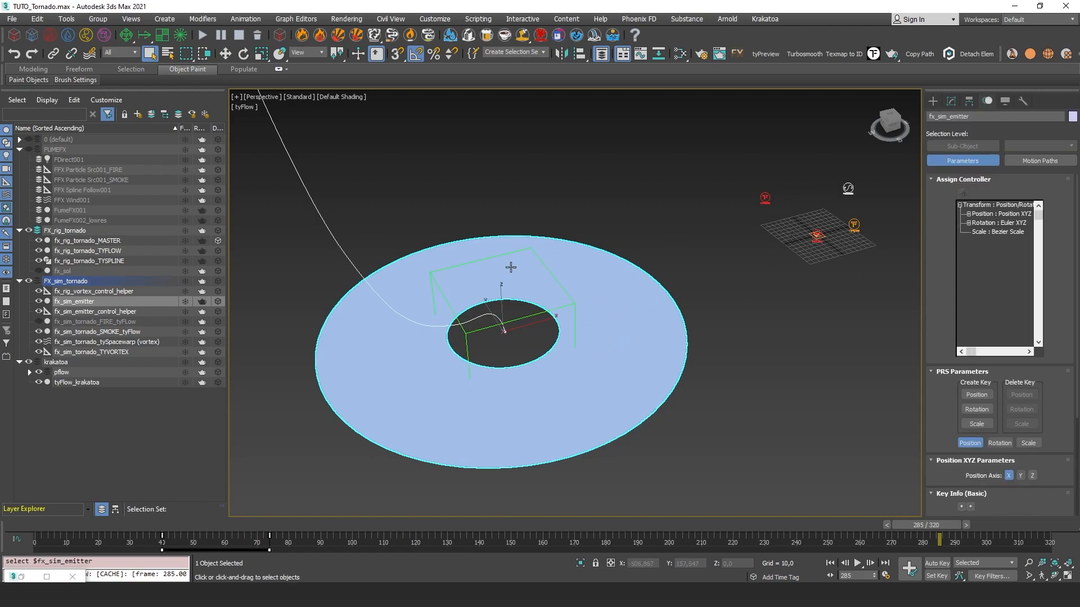
pyautogui.click(556, 280)
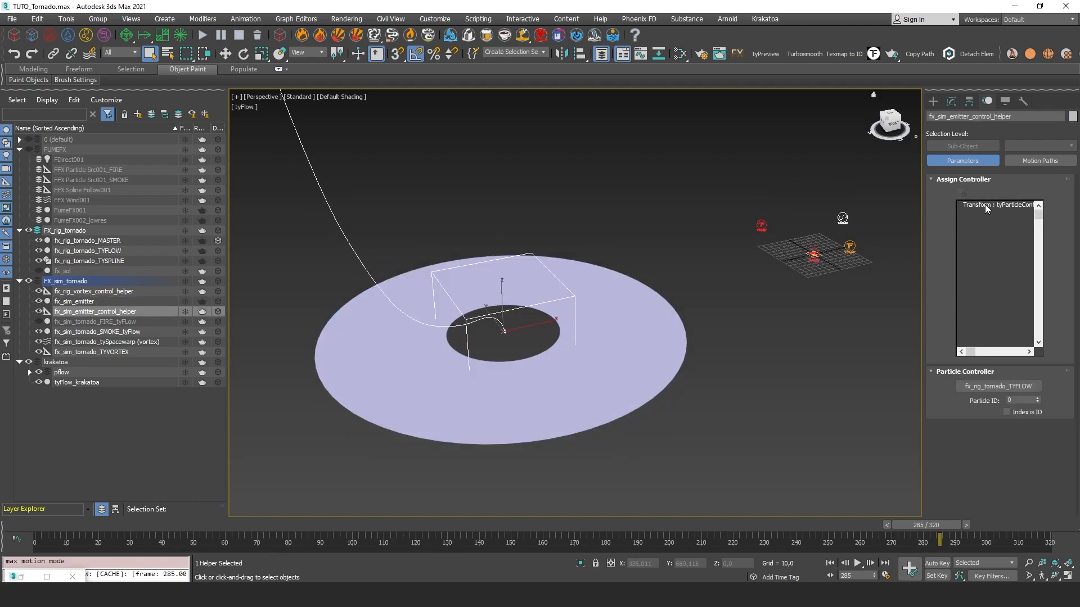
pyautogui.click(984, 205)
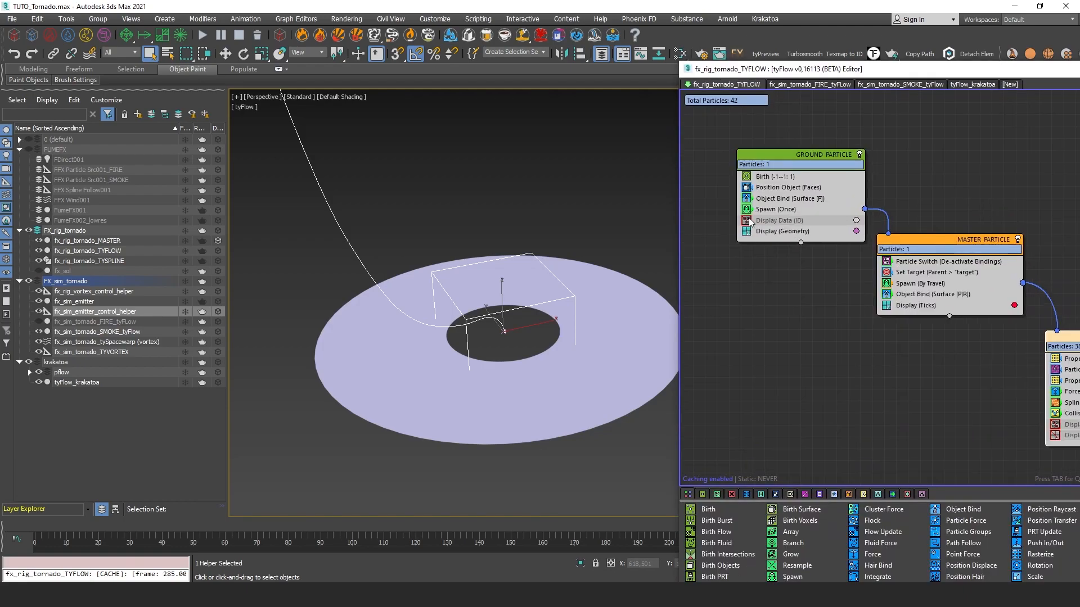
pyautogui.click(741, 217)
pyautogui.click(746, 221)
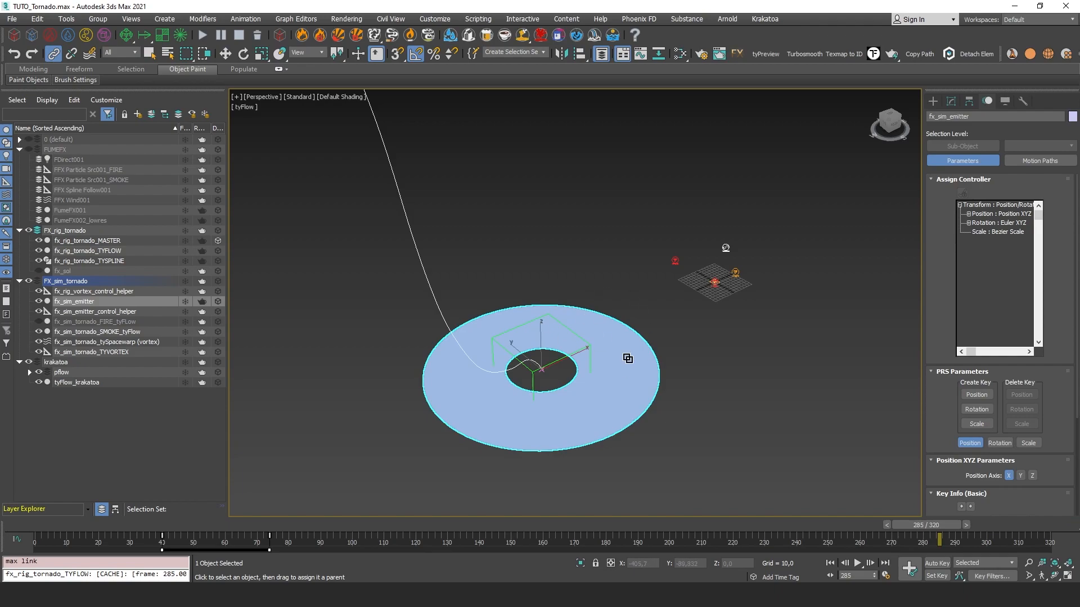
# Step: Check how fx_sim_emitter is linked to its control helper and scrub the timeline to watch it move and rotate
pyautogui.moveTo(565, 328); pyautogui.dragTo(565, 326)
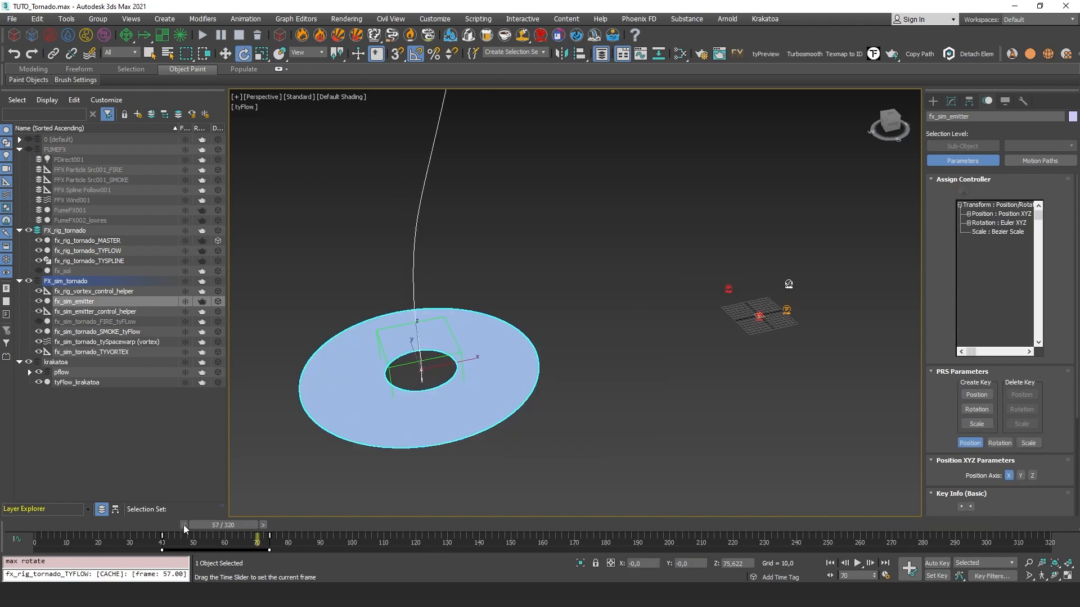
pyautogui.moveTo(184, 527); pyautogui.dragTo(370, 518)
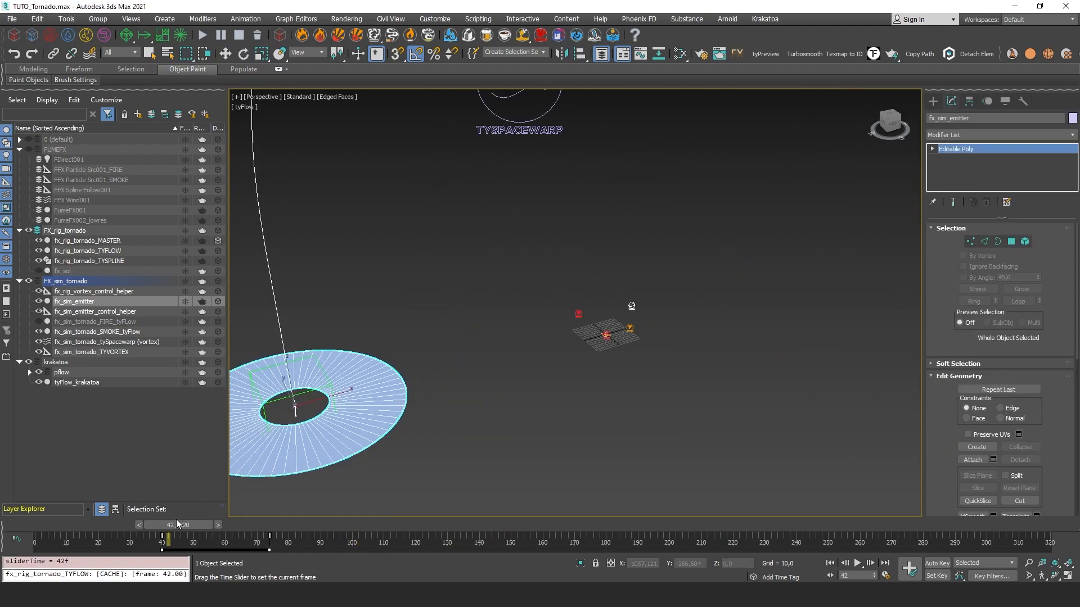
pyautogui.moveTo(177, 519); pyautogui.dragTo(326, 529)
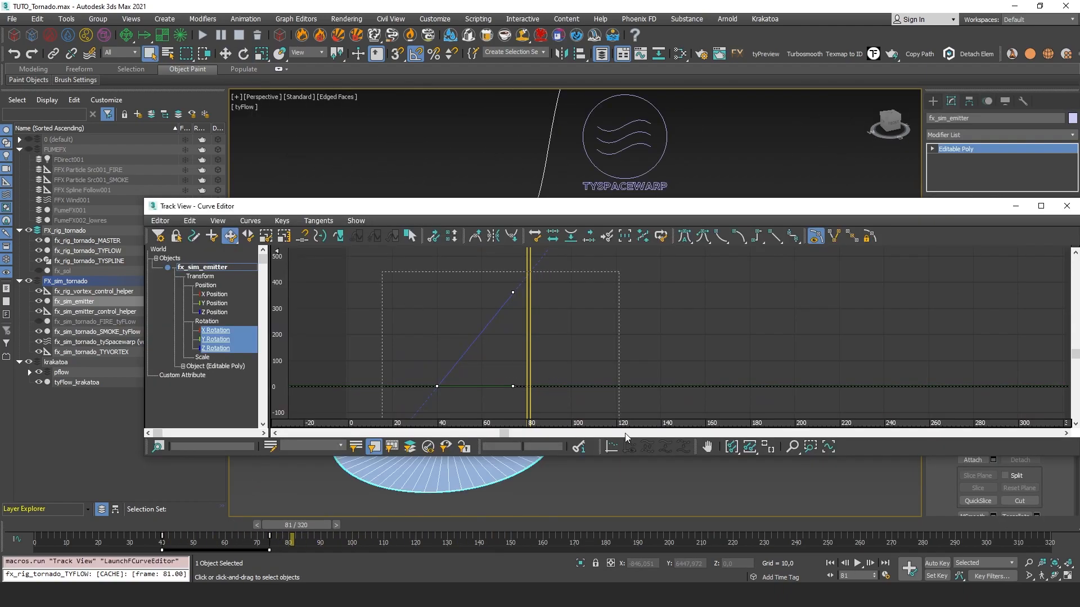
# Step: Review the out-of-range curve types on fx_sim_emitter's rotation tracks, without changing them
pyautogui.click(189, 220)
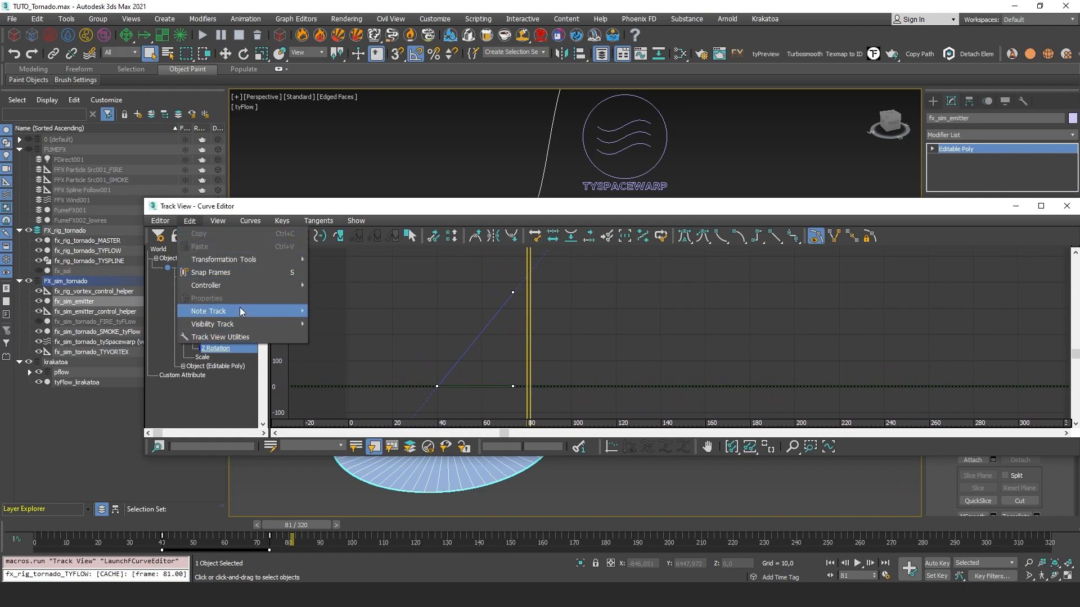
pyautogui.moveTo(247, 285)
pyautogui.click(343, 375)
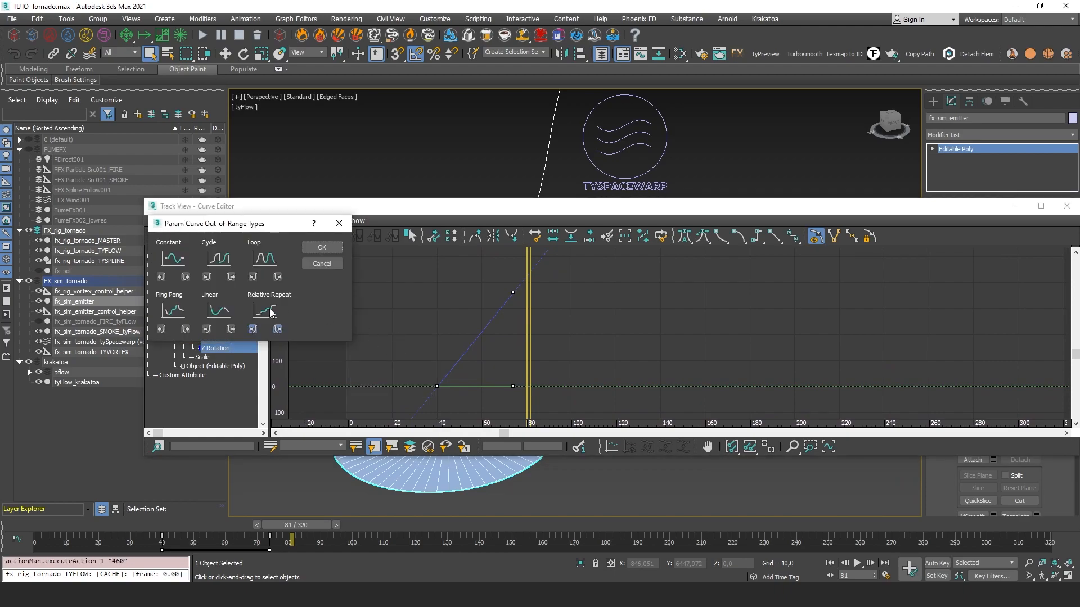
pyautogui.click(339, 223)
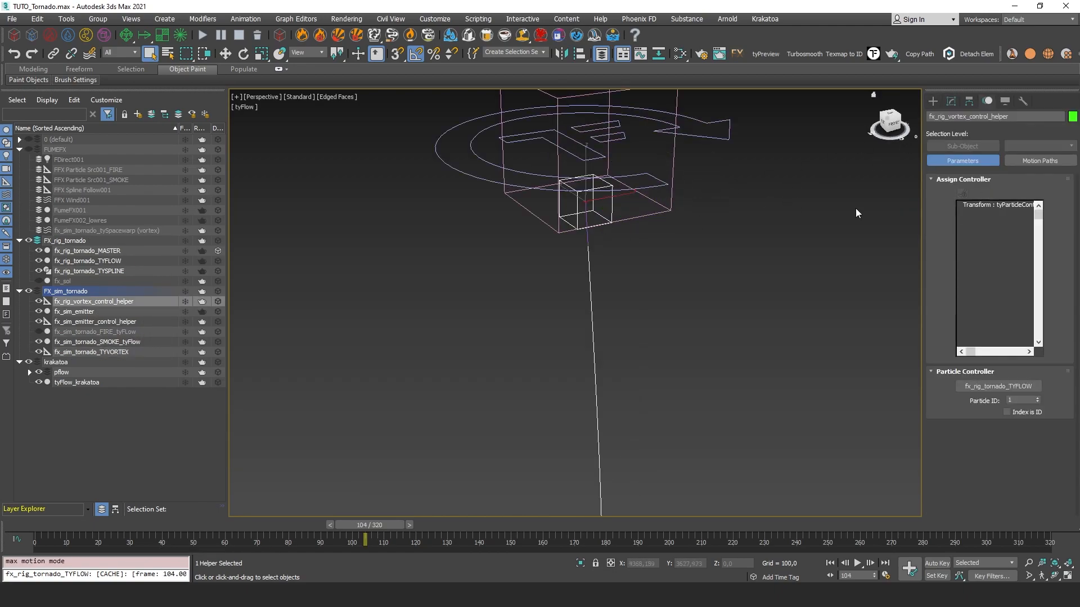
# Step: Examine the transform controller of fx_rig_vortex_control_helper and the force parameters of fx_sim_tornado_TYVORTEX
pyautogui.click(1006, 206)
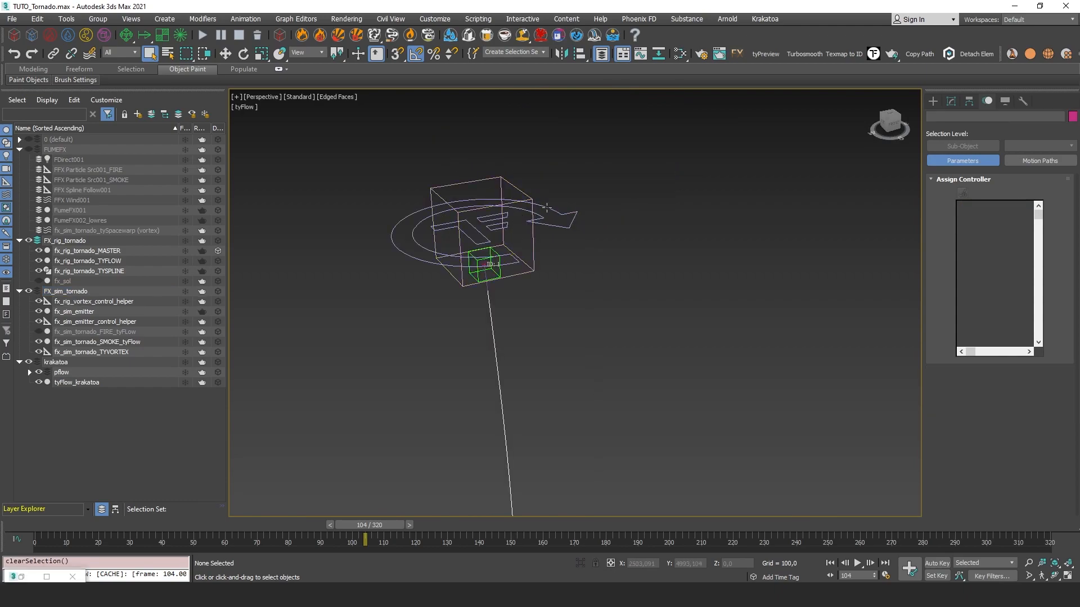
pyautogui.click(547, 207)
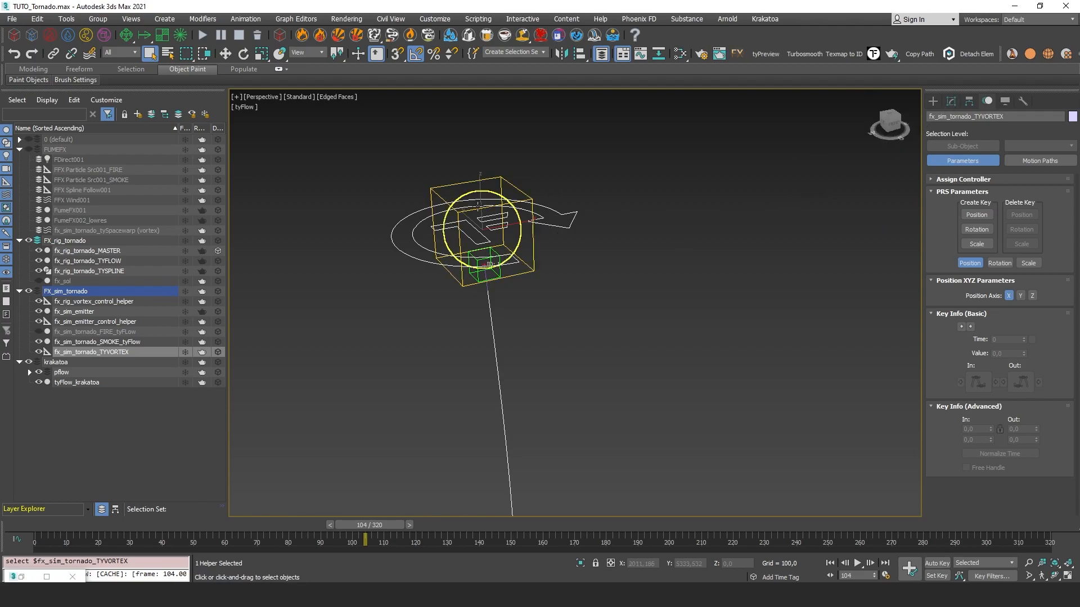
pyautogui.scroll(-5, 467, 197)
pyautogui.scroll(5, 463, 172)
pyautogui.scroll(3, 463, 172)
pyautogui.click(951, 101)
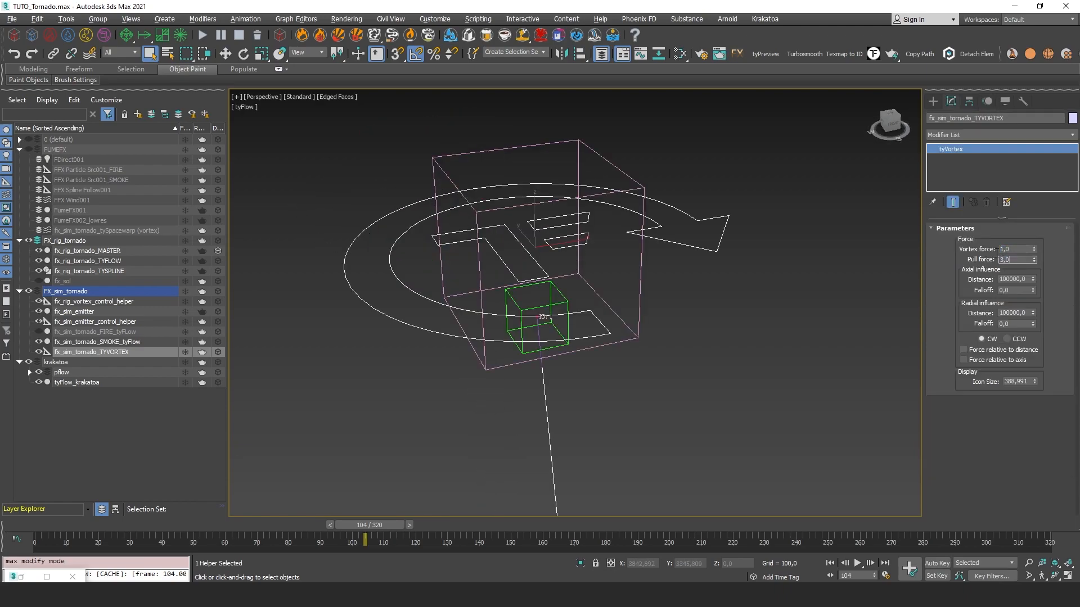
pyautogui.hotkey('shift', 'Tab')
pyautogui.scroll(-5, 642, 255)
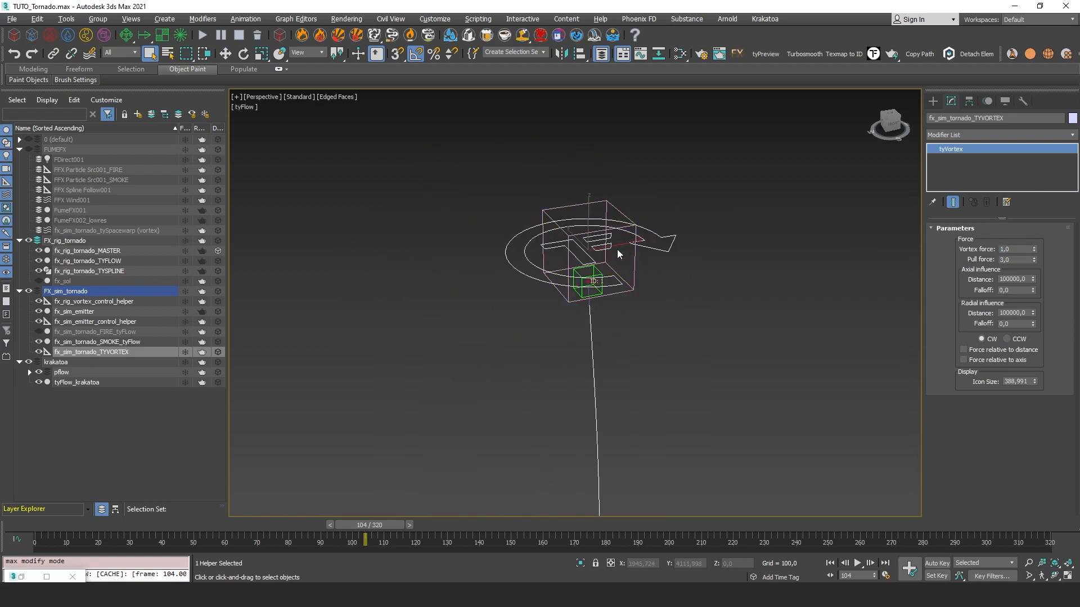
pyautogui.press('Tab')
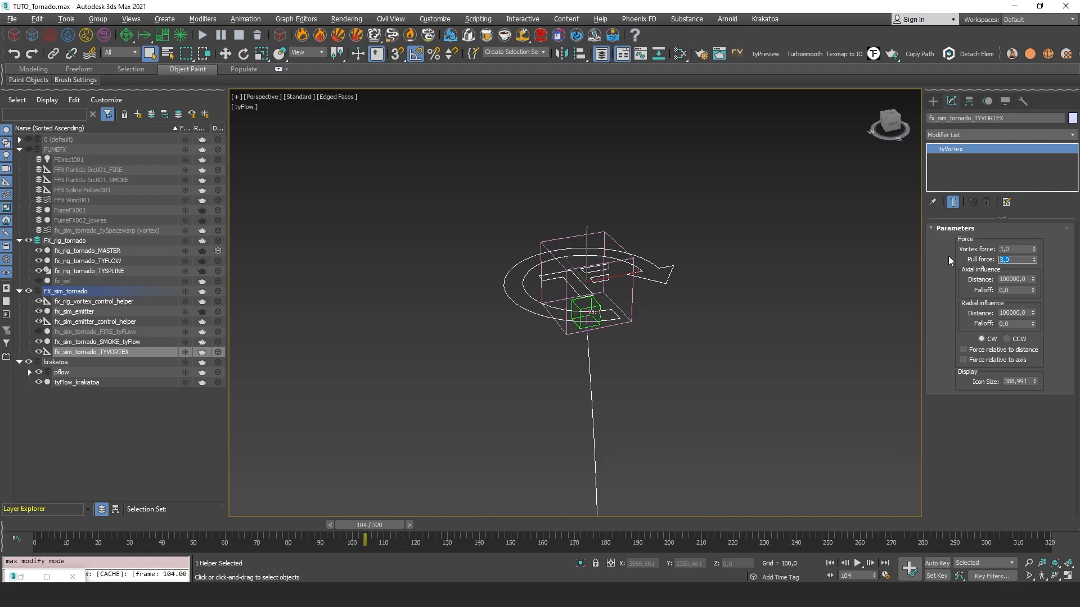
# Step: Review the Vortex force of fx_sim_tornado_TYVORTEX and its CW and CCW direction options, leaving it on CW
pyautogui.click(1017, 249)
pyautogui.click(1007, 339)
pyautogui.click(1008, 340)
pyautogui.click(985, 339)
pyautogui.click(1017, 338)
pyautogui.click(983, 339)
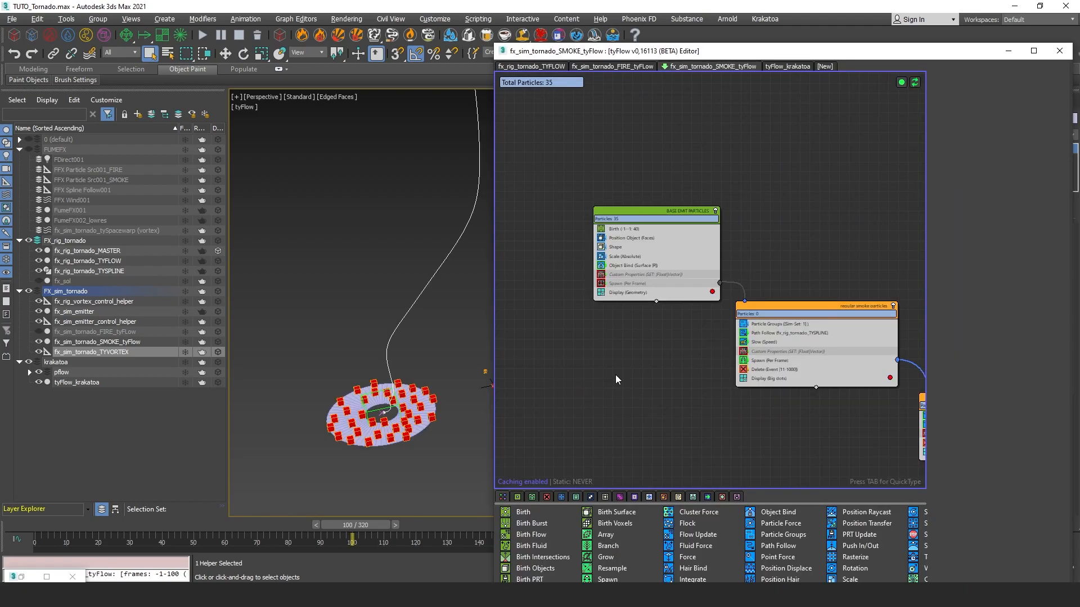
# Step: Examine the Birth, Position Object, Shape, Scale and Object Bind operators in the smoke flow's BASE EMIT PARTICLES event
pyautogui.moveTo(616, 376); pyautogui.dragTo(538, 292, button='middle')
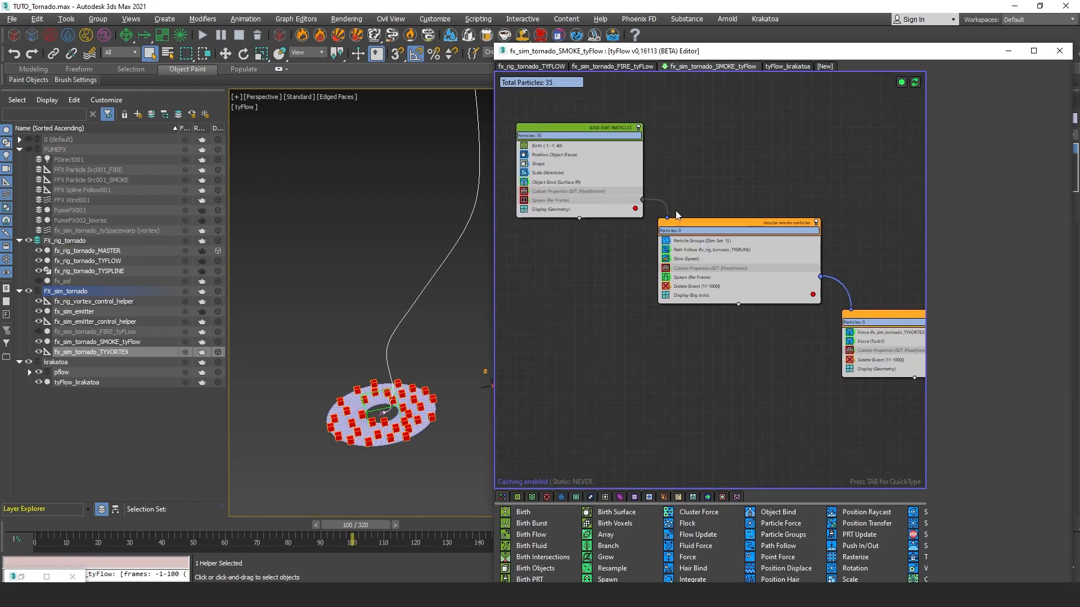
pyautogui.moveTo(586, 160)
pyautogui.mouseDown(button='middle')
pyautogui.moveTo(624, 187)
pyautogui.moveTo(592, 172)
pyautogui.mouseUp(button='middle')
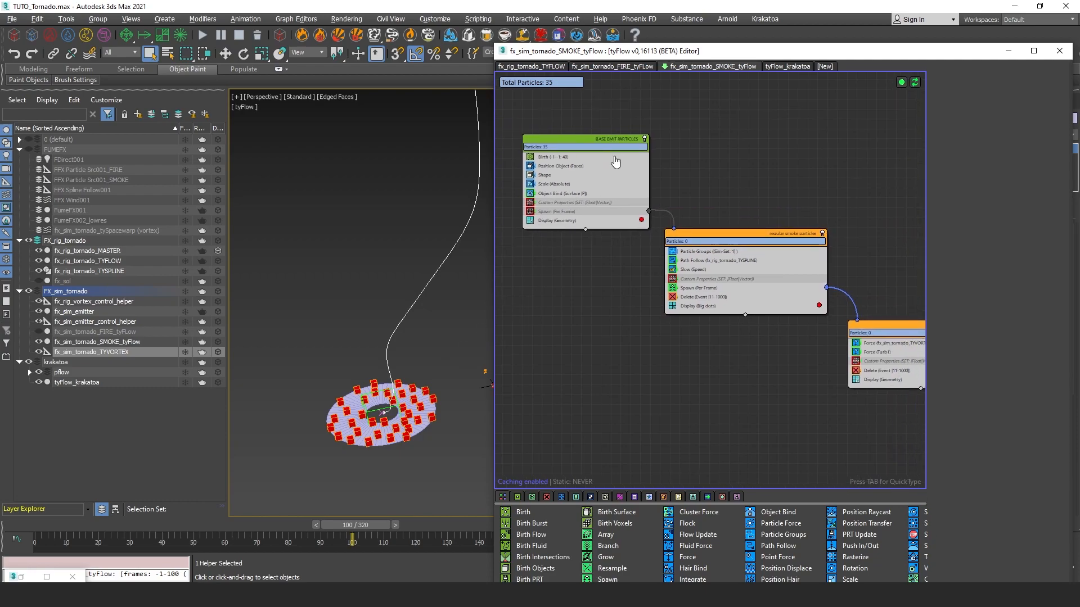
pyautogui.scroll(2, 586, 155)
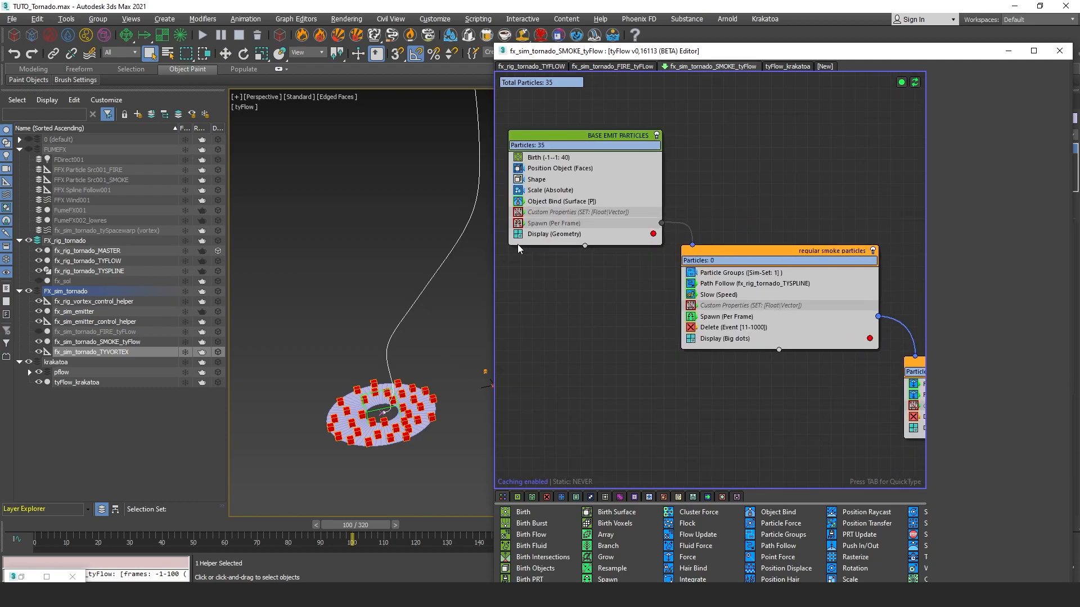
pyautogui.click(552, 158)
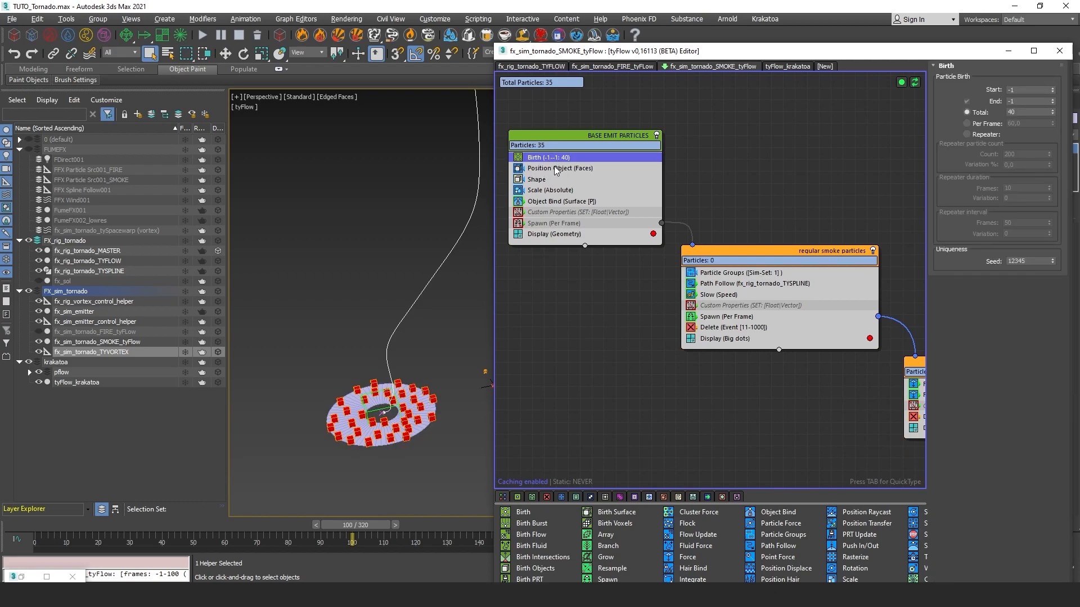
pyautogui.click(554, 169)
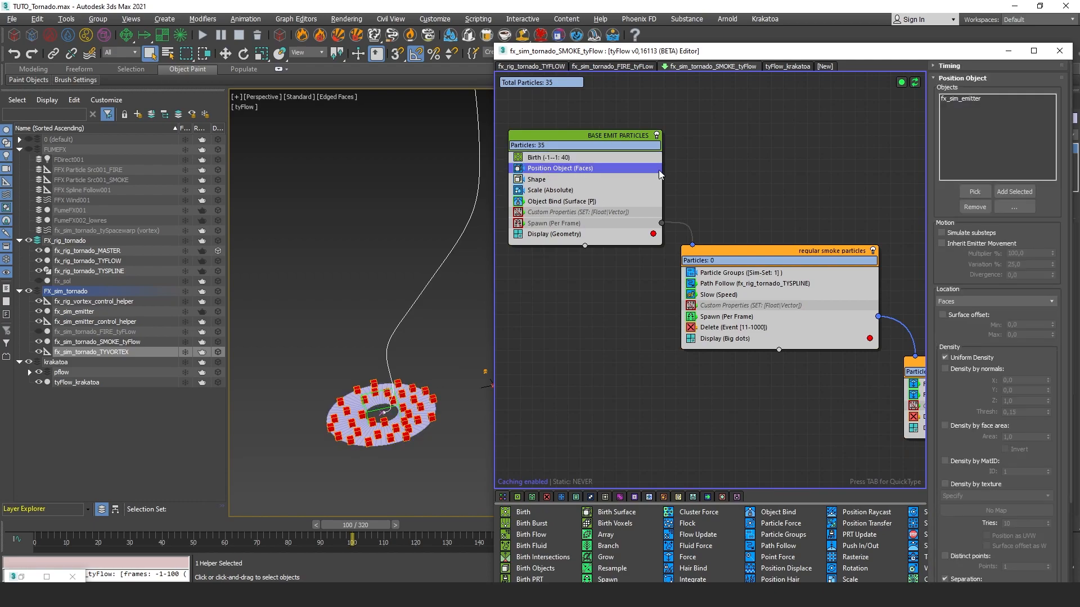
pyautogui.click(537, 179)
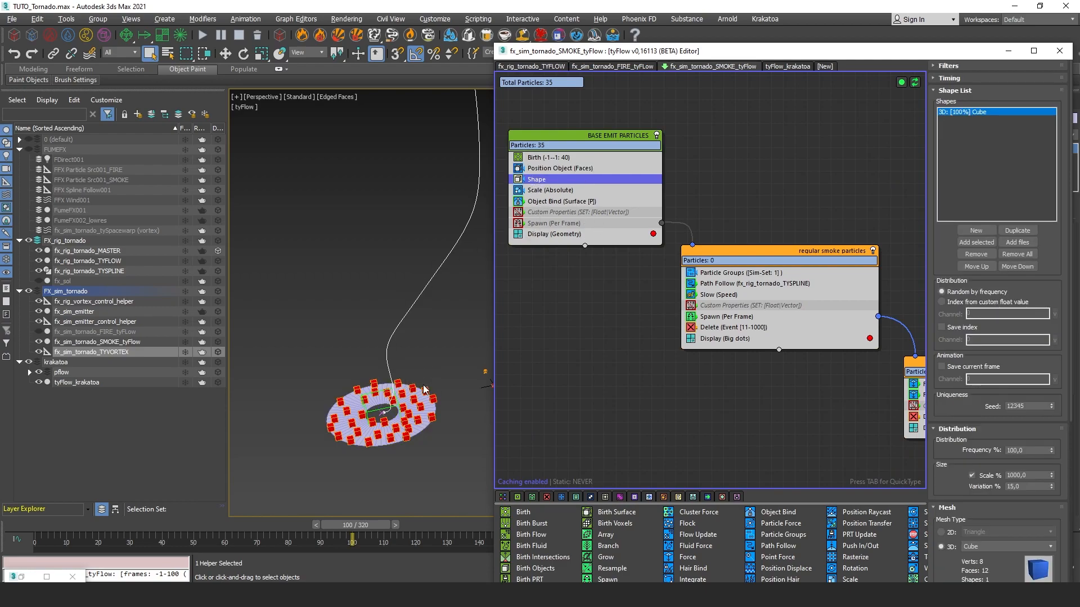
pyautogui.click(550, 191)
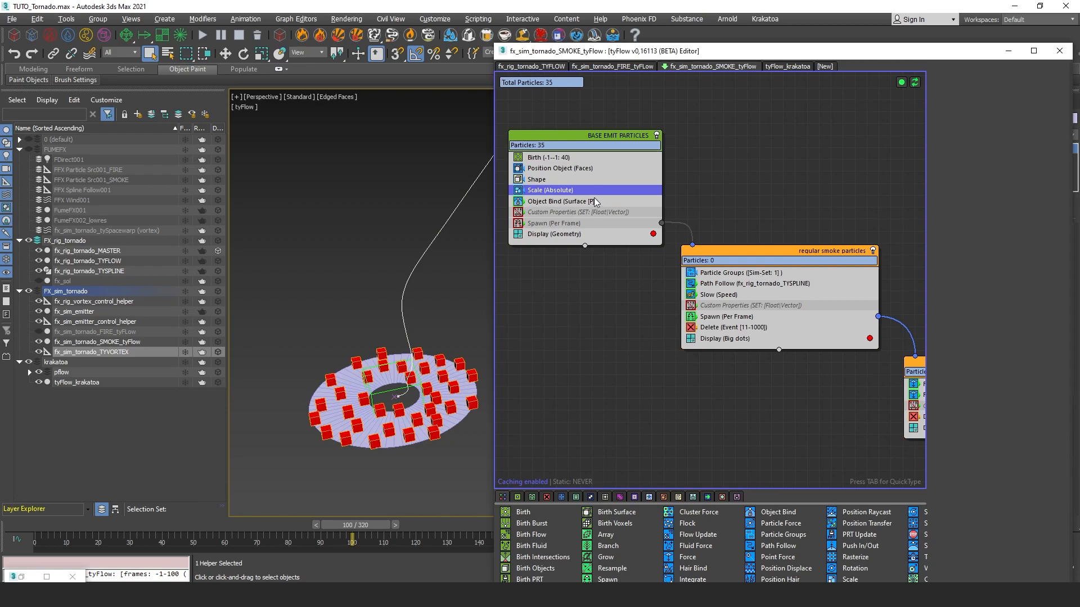
pyautogui.click(595, 202)
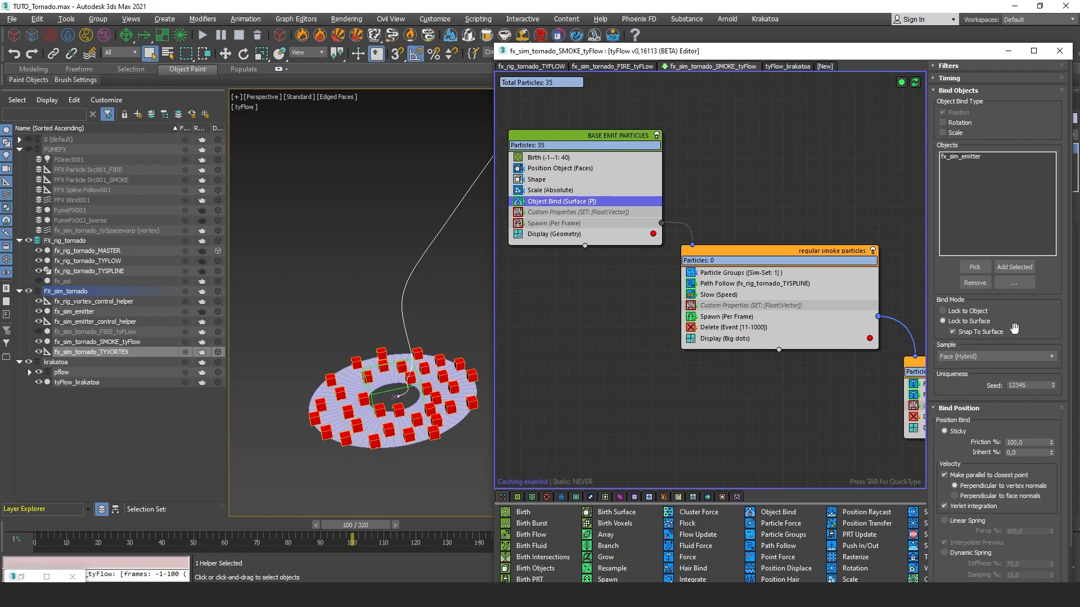
pyautogui.moveTo(965, 336); pyautogui.dragTo(977, 268)
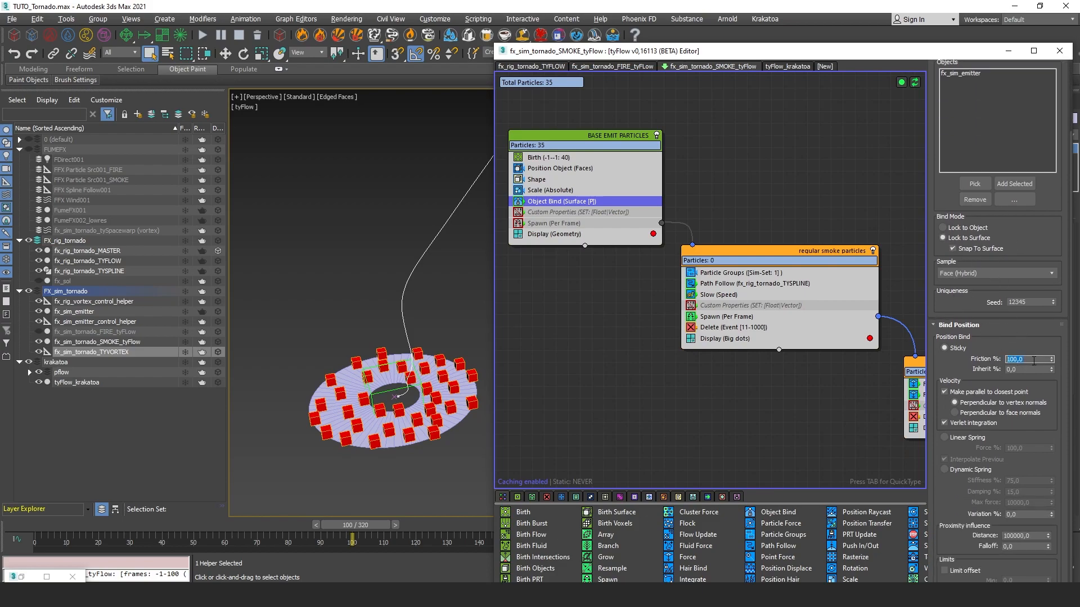
# Step: Enable Spawn in the BASE EMIT PARTICLES event and turn off Particle Groups and Spawn in the regular smoke particles event
pyautogui.scroll(3, 1023, 163)
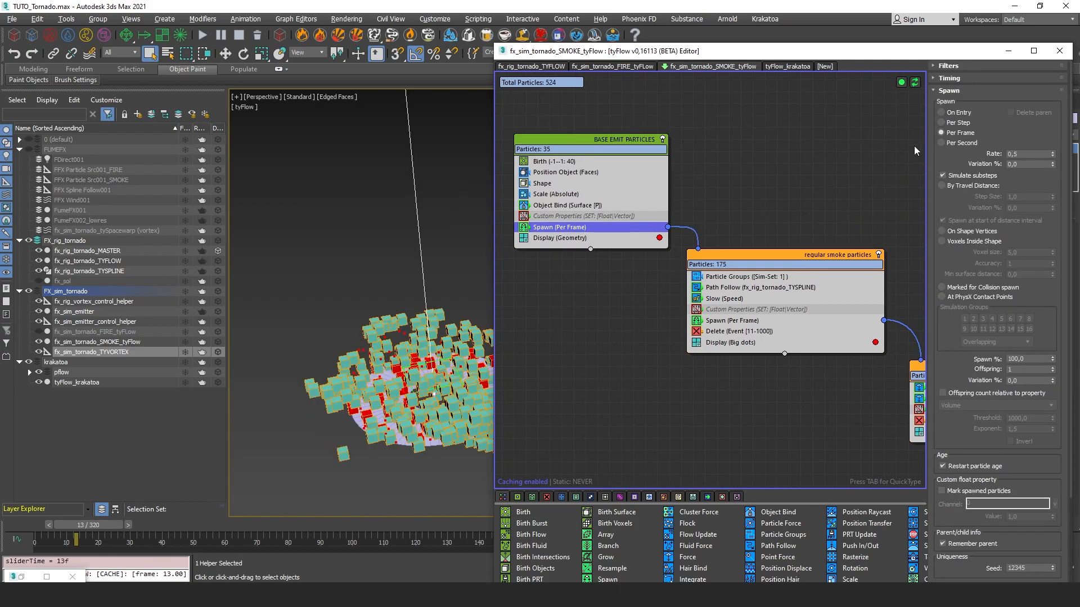
pyautogui.scroll(-1, 896, 156)
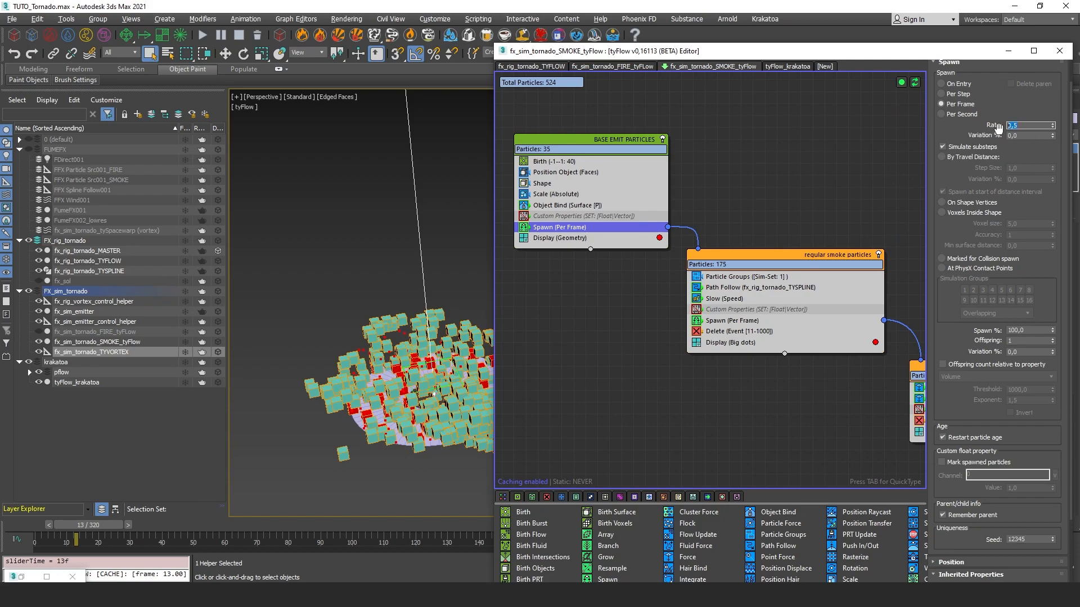
pyautogui.moveTo(774, 319); pyautogui.dragTo(698, 244, button='middle')
pyautogui.click(621, 213)
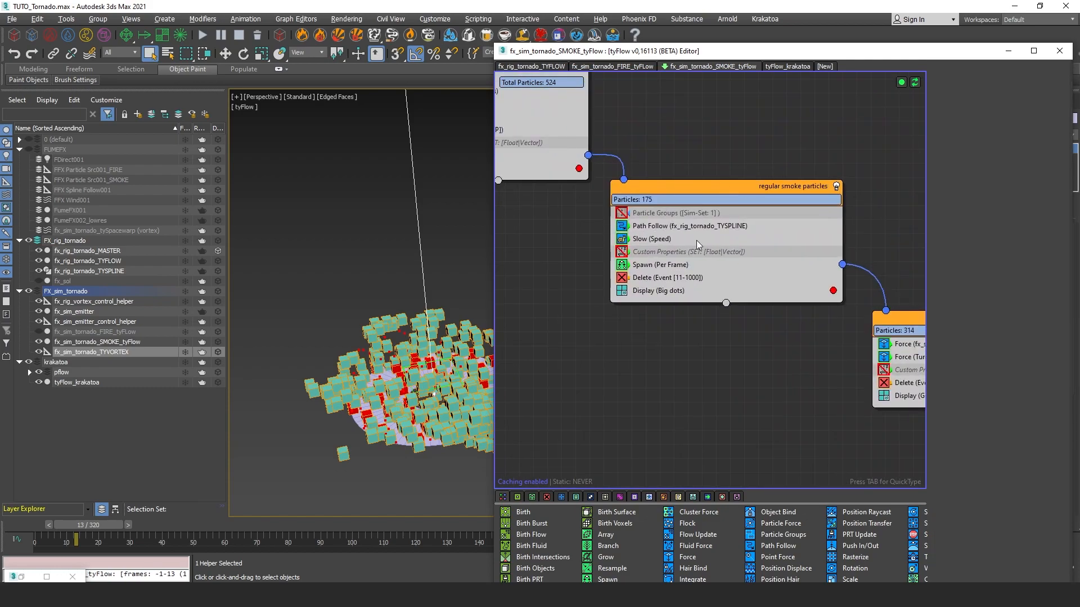
pyautogui.click(675, 237)
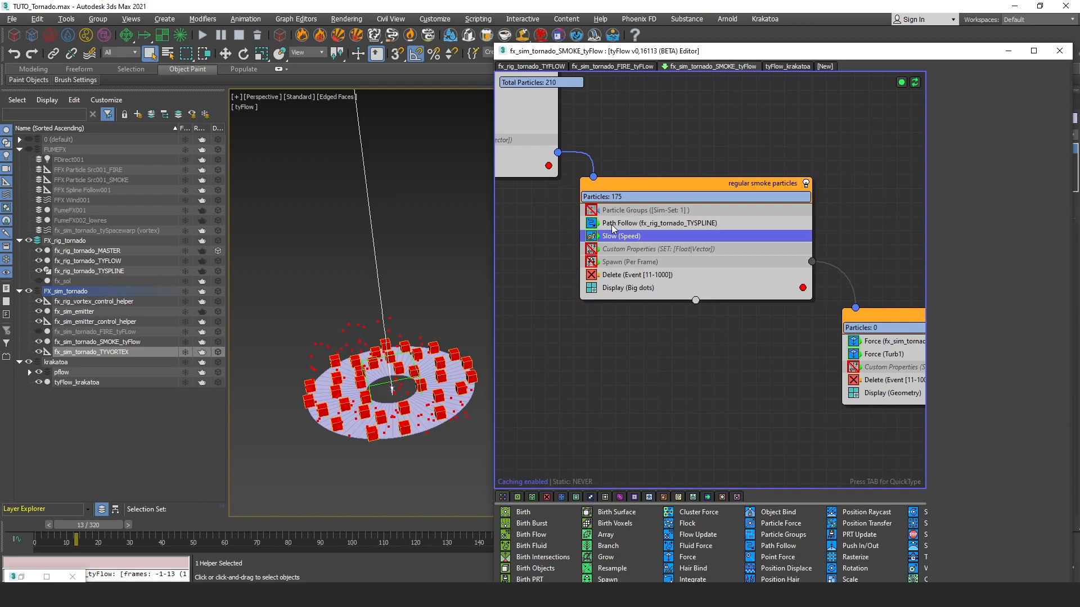
# Step: Examine the Path Follow operator's follow, attraction and spin settings while scrubbing to frame 34 to watch the smoke particles
pyautogui.click(640, 224)
pyautogui.moveTo(31, 525); pyautogui.dragTo(152, 525)
pyautogui.moveTo(388, 393); pyautogui.dragTo(376, 309, button='middle')
pyautogui.moveTo(362, 130); pyautogui.dragTo(387, 301, button='middle')
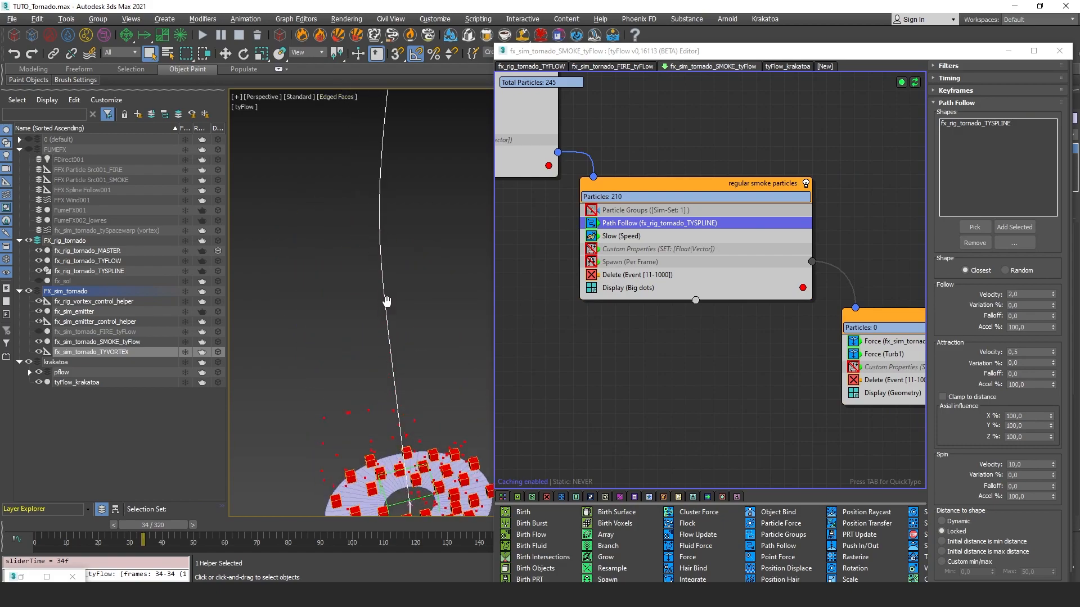
pyautogui.scroll(-2, 1031, 426)
pyautogui.click(1029, 414)
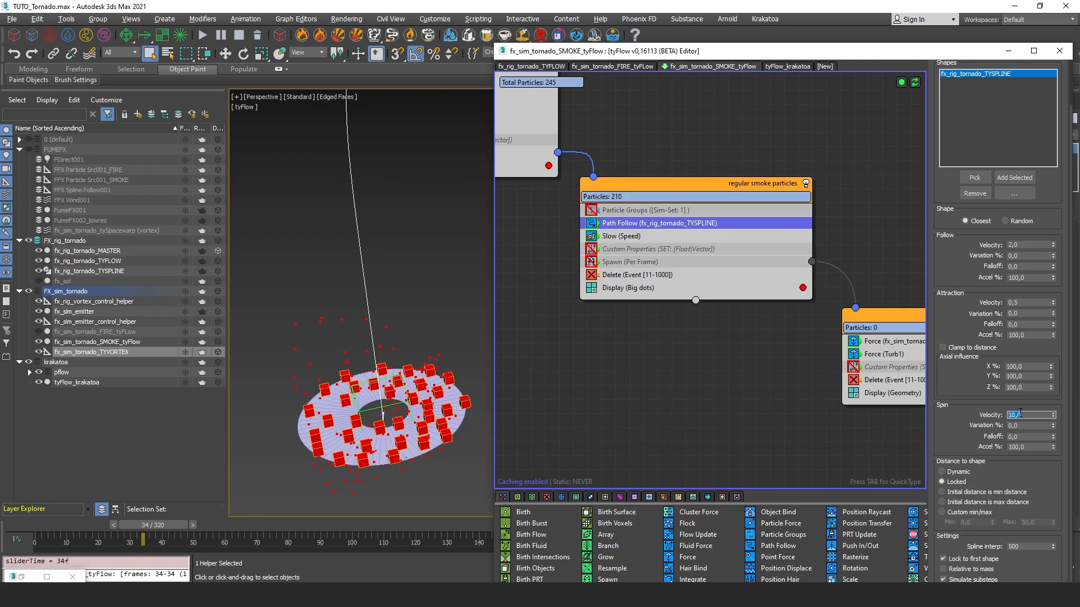
pyautogui.scroll(-6, 386, 337)
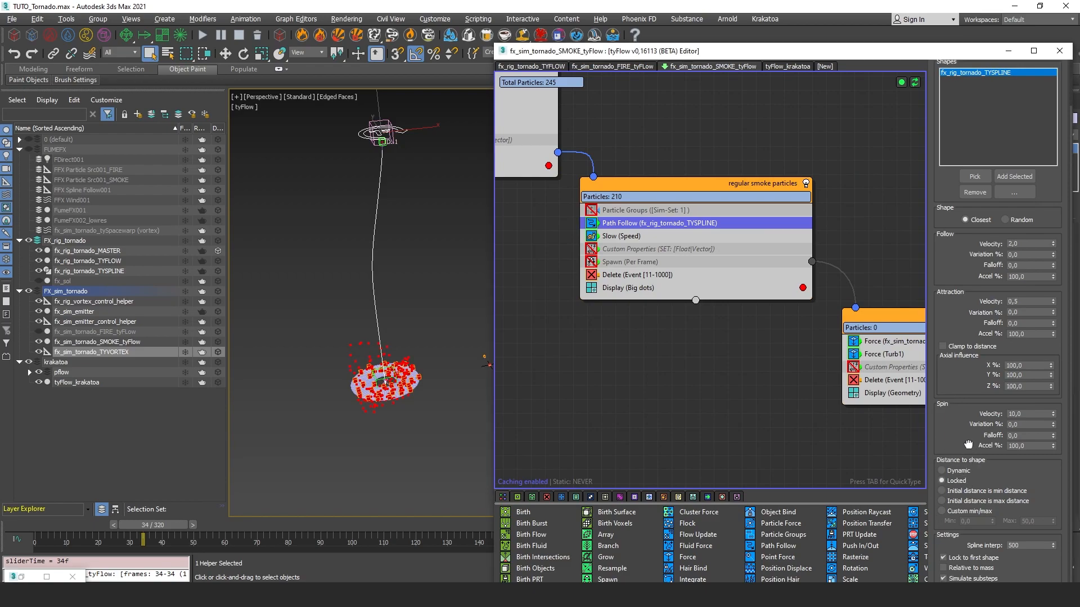
# Step: Examine the Slow and Delete operators in the regular smoke particles event and scrub to frame 48
pyautogui.click(700, 237)
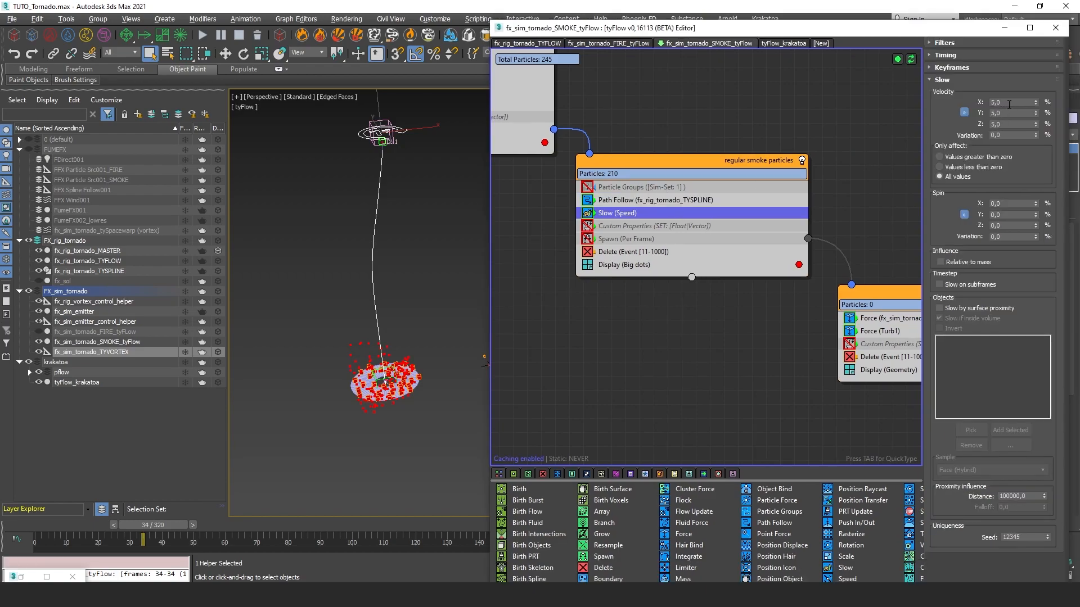
pyautogui.click(652, 252)
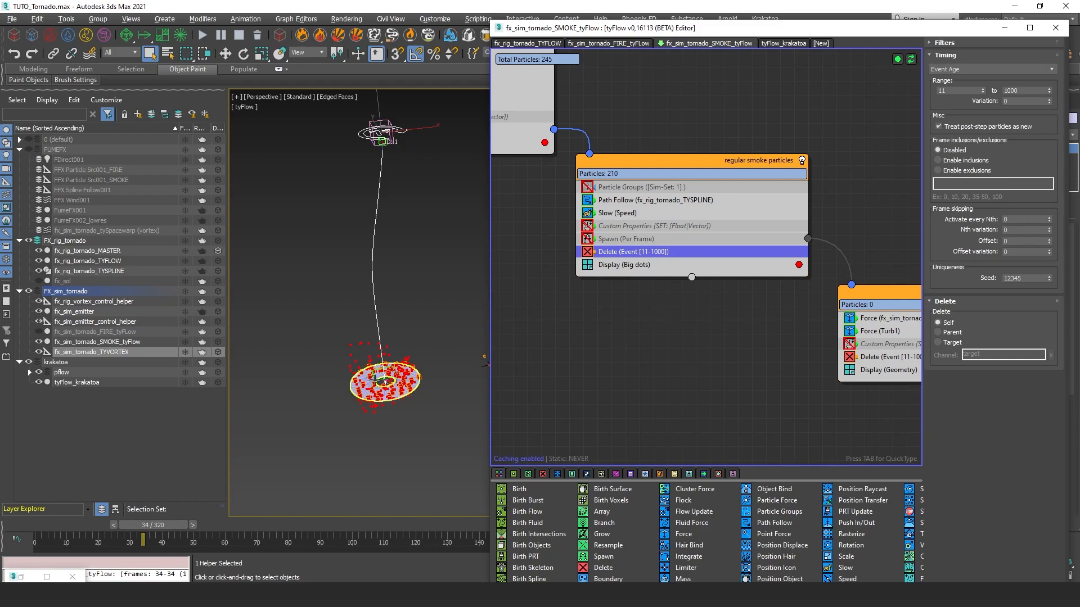
pyautogui.moveTo(38, 528); pyautogui.dragTo(195, 530)
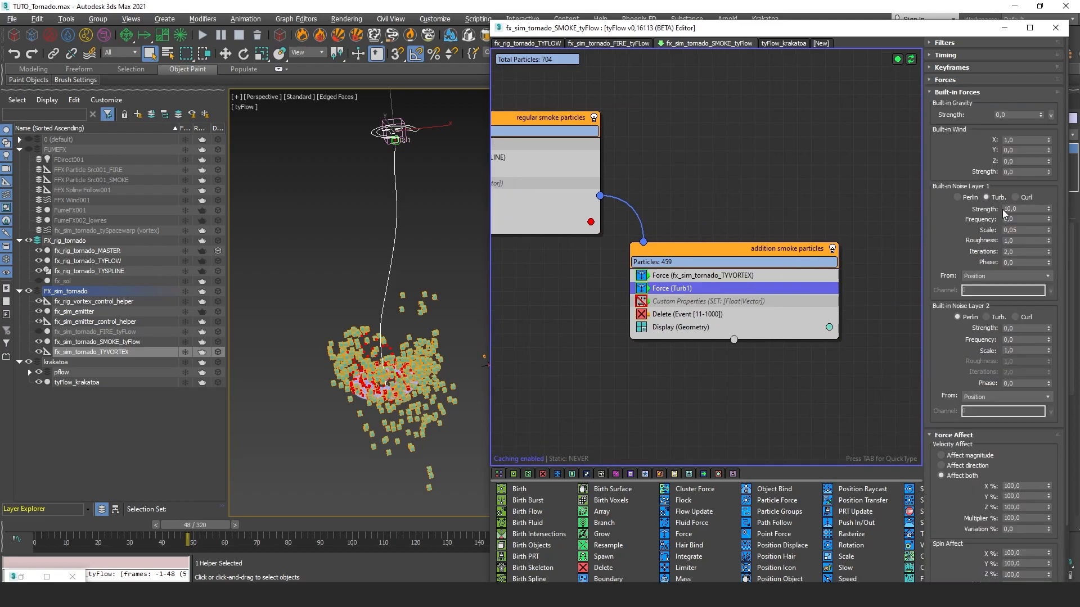
# Step: Examine the Turb1 force's noise strength and scale and the Delete operator's timing in the addition smoke particles event
pyautogui.doubleClick(1026, 210)
pyautogui.doubleClick(1015, 230)
pyautogui.click(669, 291)
pyautogui.click(662, 314)
pyautogui.moveTo(673, 205); pyautogui.dragTo(725, 231, button='middle')
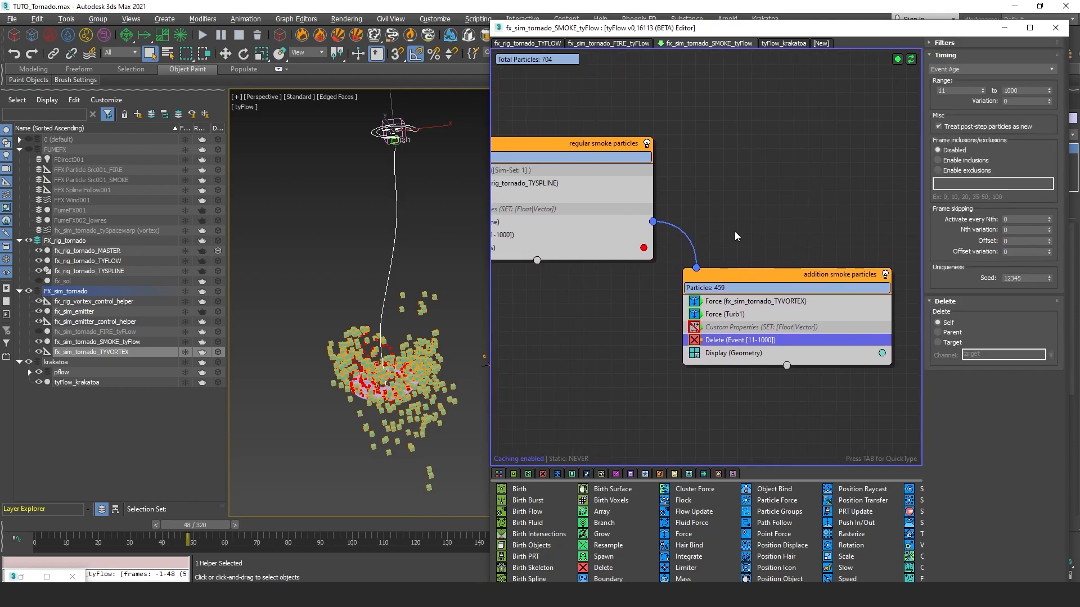
pyautogui.click(697, 341)
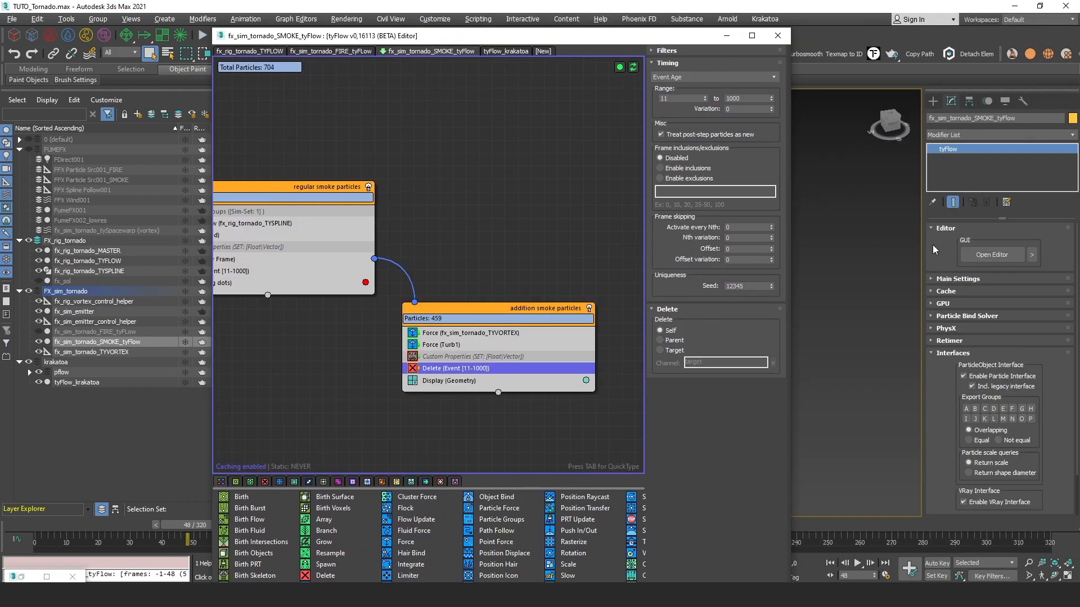
# Step: Review the spacing, width, length and height of FumeFX001's simulation area
pyautogui.scroll(-2, 936, 251)
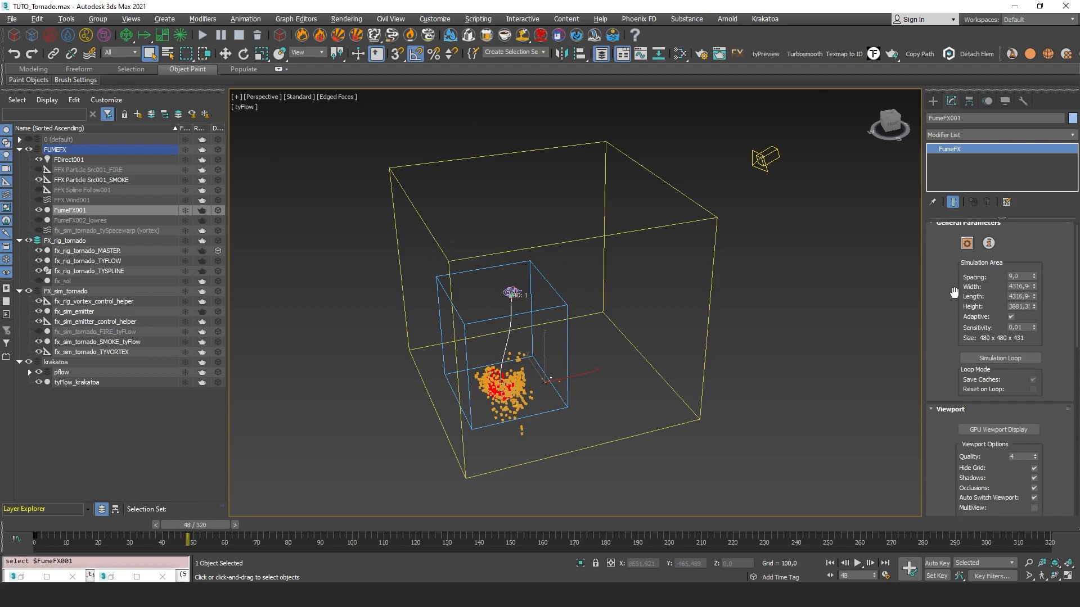
pyautogui.doubleClick(1010, 302)
pyautogui.doubleClick(1011, 314)
# Step: Open FumeFX001's simulation settings and review its object and source list along with the source types available for creation
pyautogui.click(967, 248)
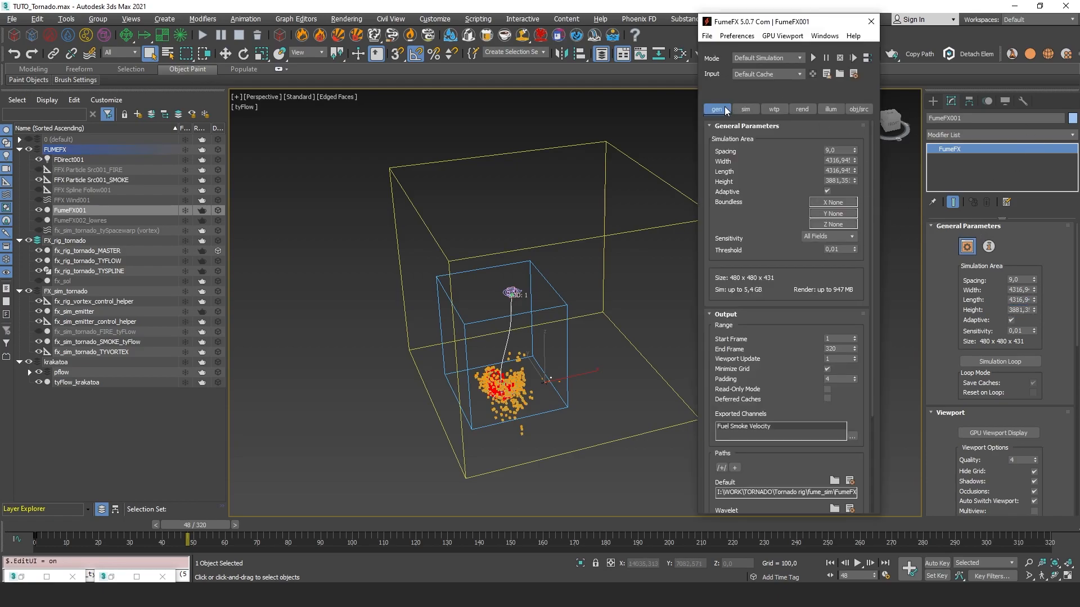
pyautogui.click(858, 110)
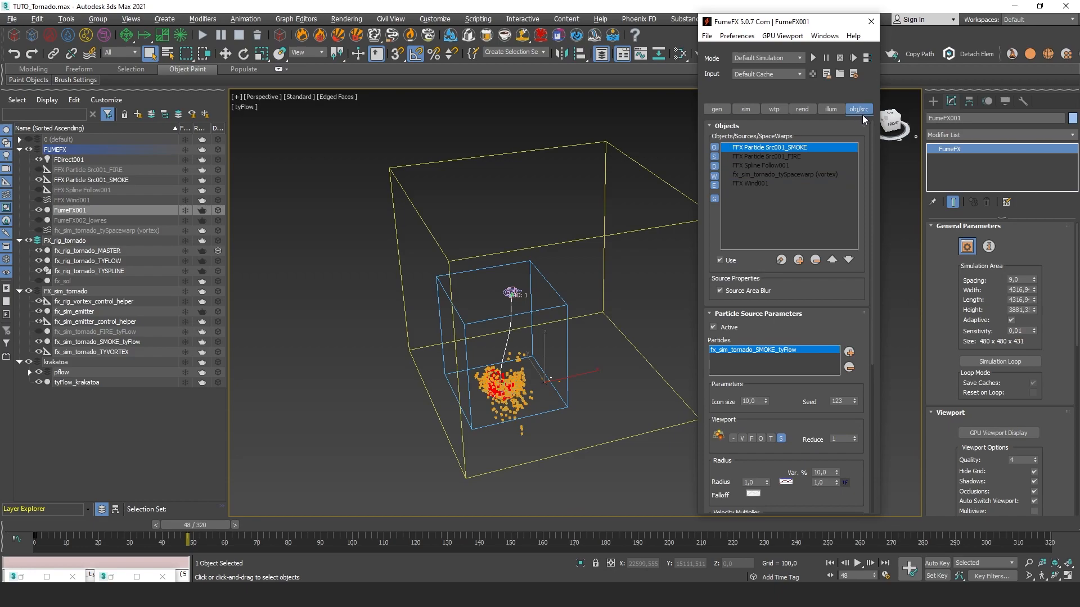
pyautogui.moveTo(763, 139); pyautogui.dragTo(763, 163)
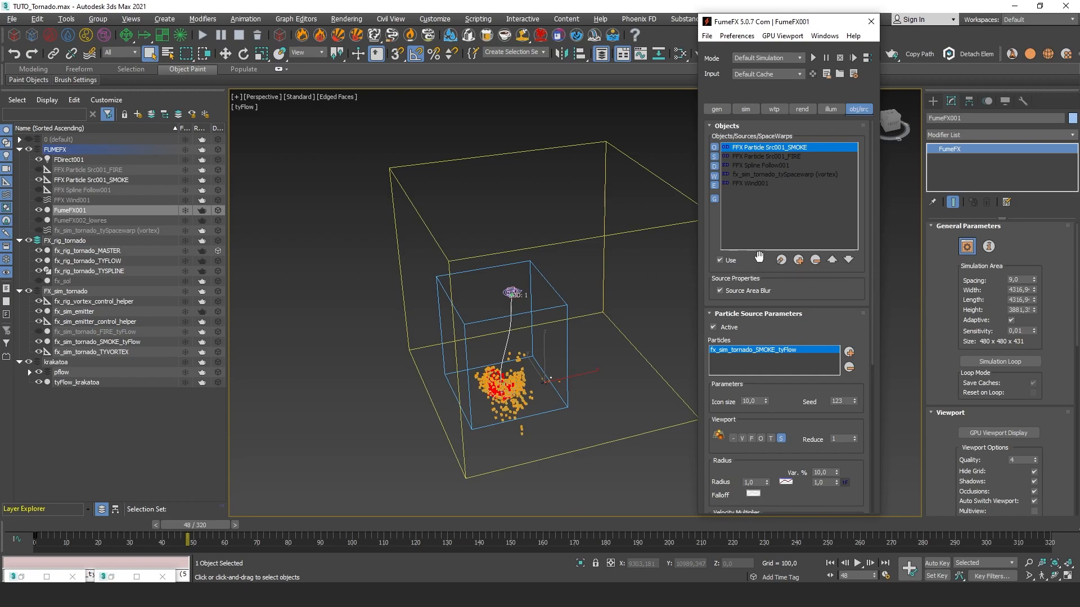
pyautogui.click(781, 260)
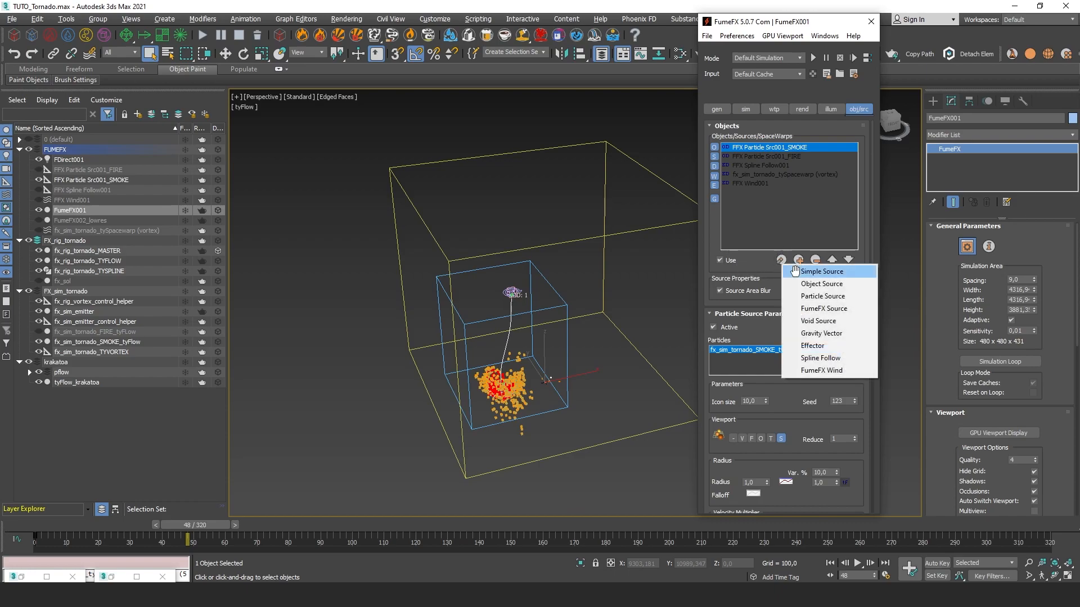
pyautogui.click(816, 285)
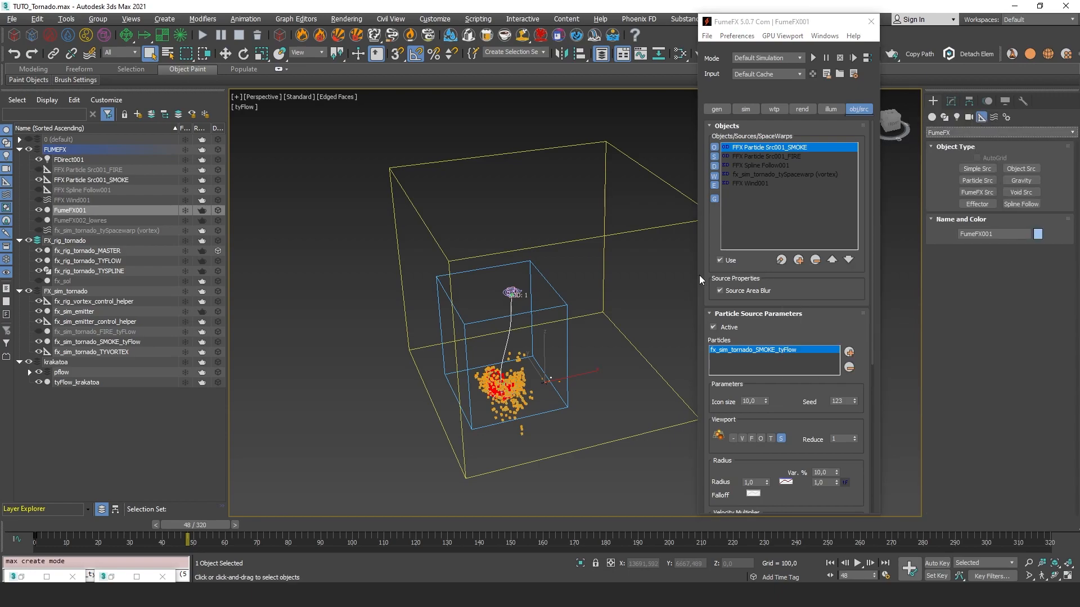
# Step: Examine the FFX Particle Src001_SMOKE source parameters, from its assigned tyFlow to its fuel, temperature and smoke settings
pyautogui.scroll(-2, 708, 205)
pyautogui.scroll(-3, 708, 205)
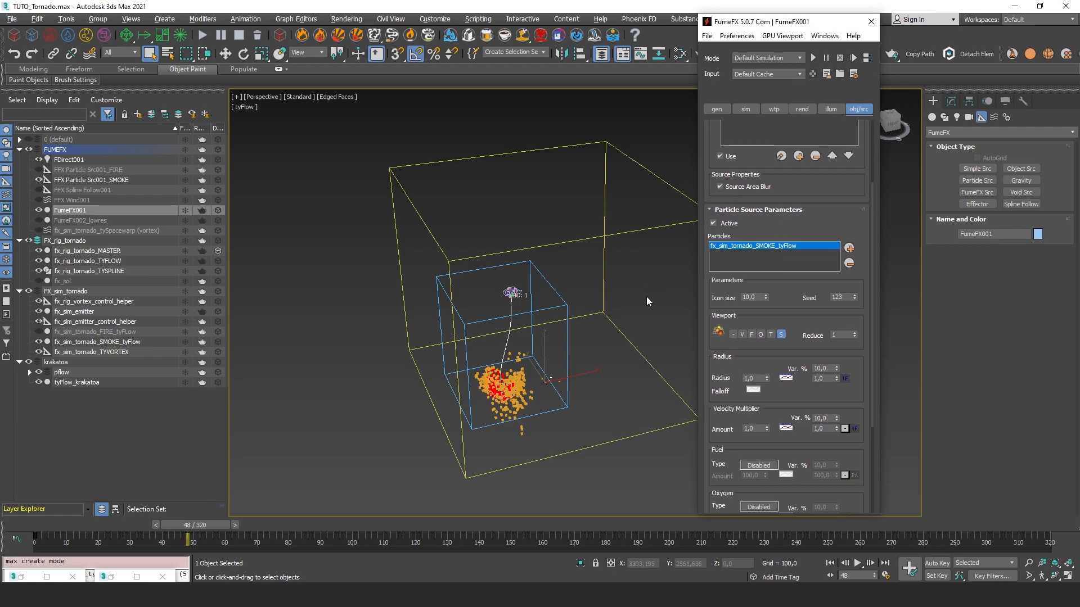
pyautogui.scroll(-6, 718, 190)
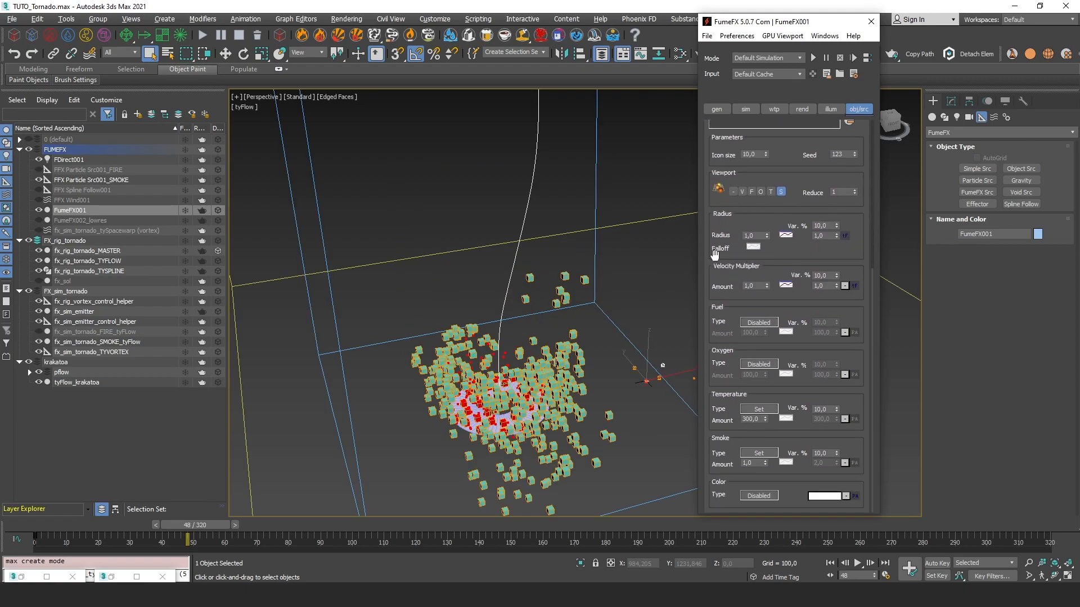
pyautogui.scroll(10, 716, 151)
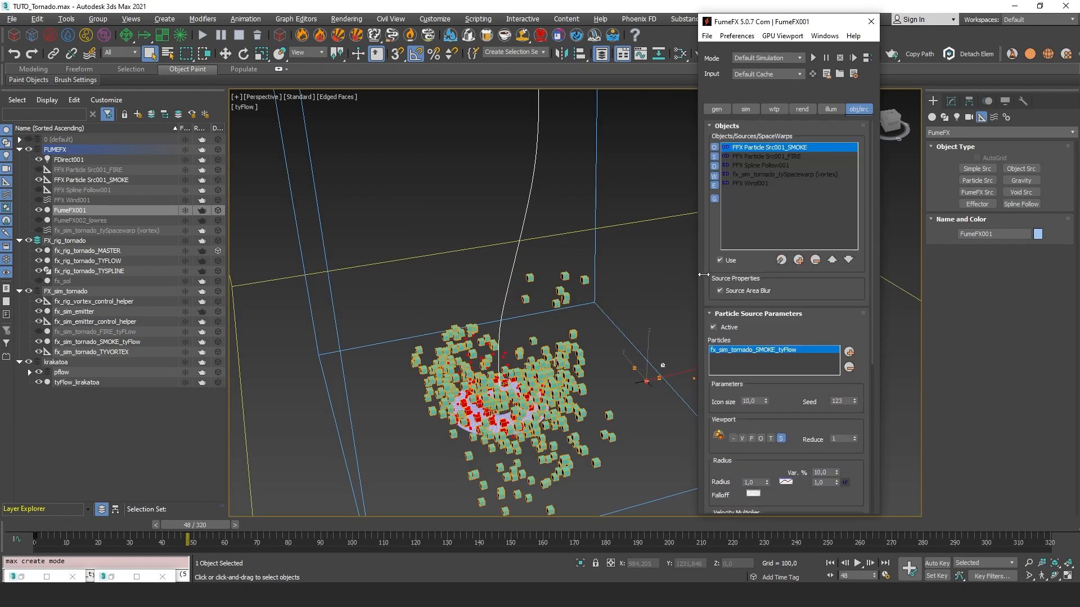
pyautogui.scroll(-10, 714, 360)
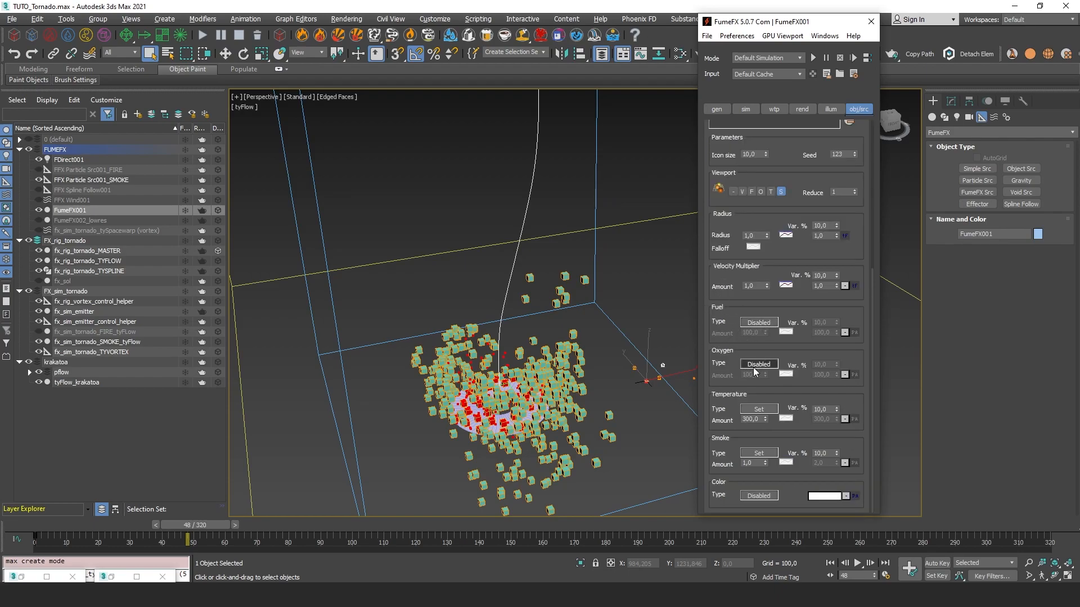
pyautogui.moveTo(760, 419); pyautogui.dragTo(697, 408)
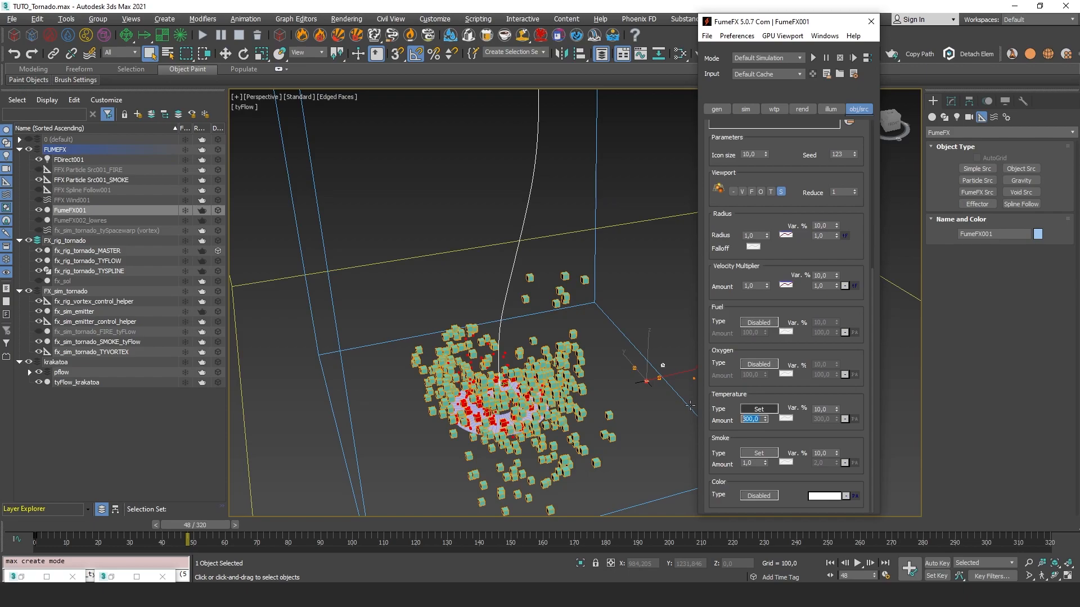
pyautogui.click(720, 383)
# Step: Check the radius and velocity multiplier controllers of the FFX Particle Src001_SMOKE source
pyautogui.scroll(3, 812, 185)
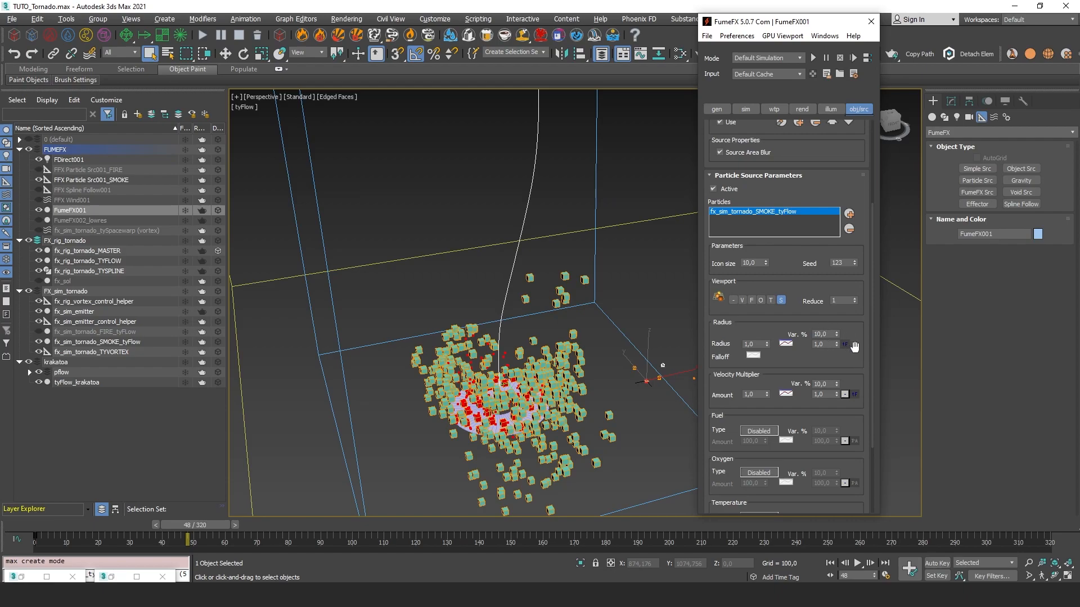
pyautogui.scroll(-3, 852, 348)
pyautogui.moveTo(860, 277); pyautogui.dragTo(615, 123)
pyautogui.click(845, 290)
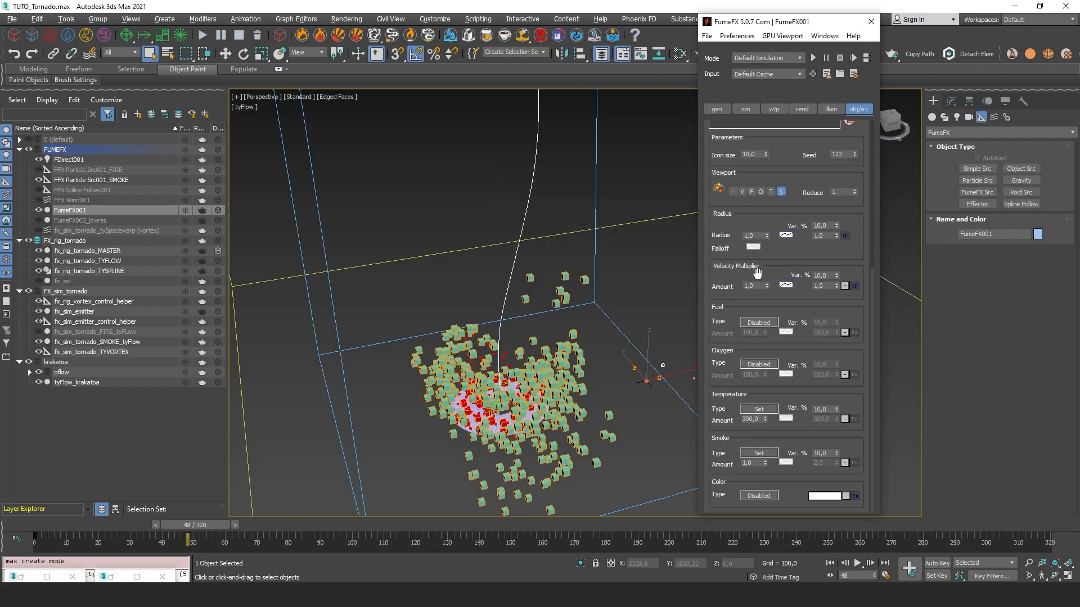
# Step: Enable the Custom Properties operator in the smoke flow's BASE EMIT PARTICLES event
pyautogui.moveTo(775, 23); pyautogui.dragTo(759, 162)
pyautogui.click(874, 55)
pyautogui.moveTo(302, 198); pyautogui.dragTo(620, 257, button='middle')
pyautogui.click(367, 203)
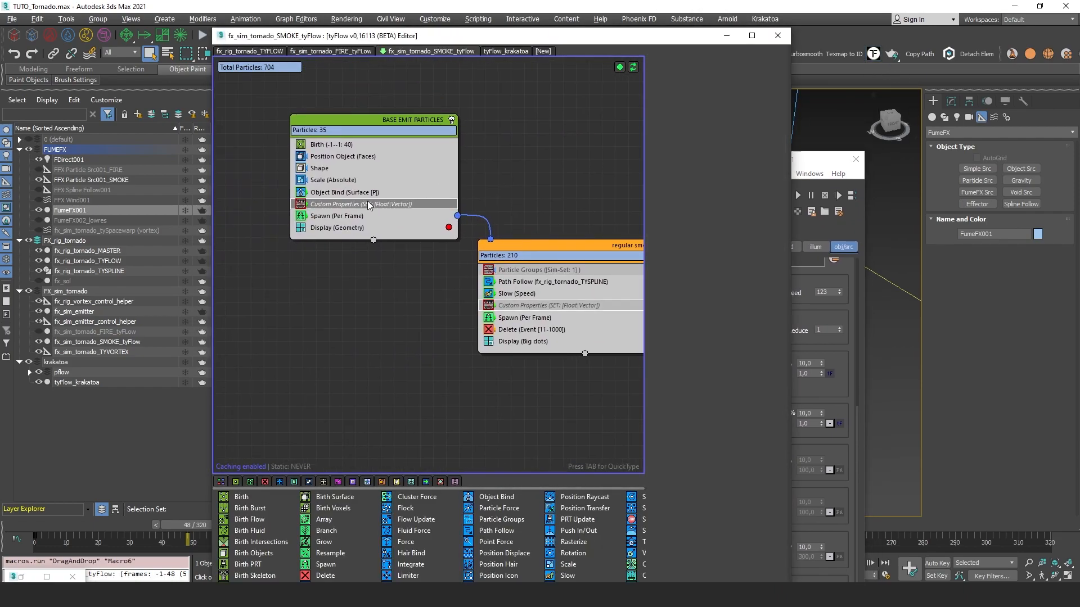
pyautogui.click(303, 207)
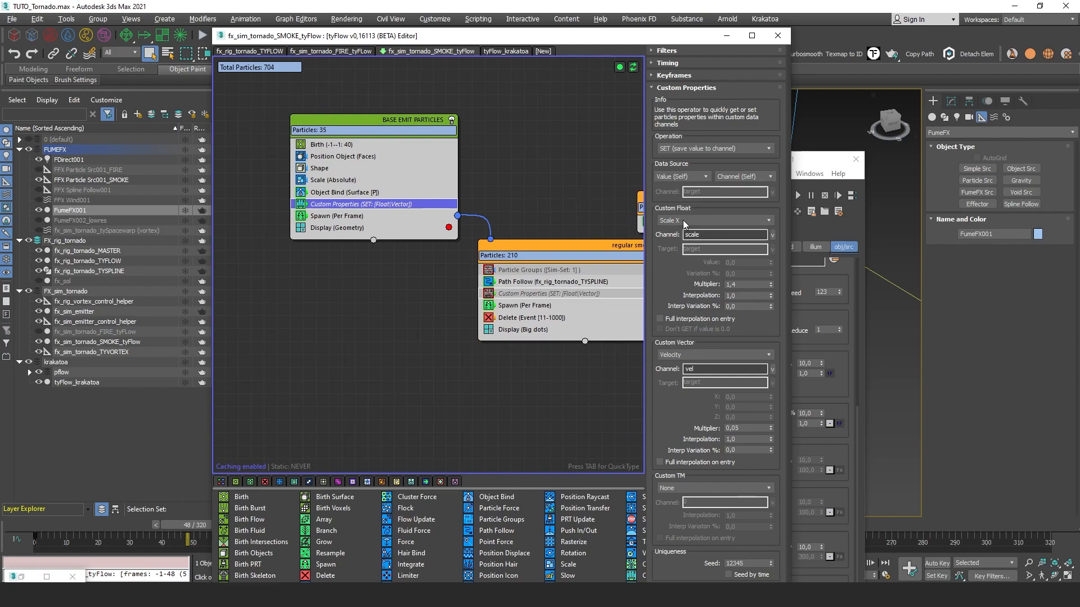
# Step: Examine the scale and vel channels saved by the Custom Properties operators in the base emit and addition smoke events
pyautogui.doubleClick(710, 233)
pyautogui.doubleClick(708, 235)
pyautogui.doubleClick(703, 369)
pyautogui.click(669, 279)
pyautogui.doubleClick(705, 369)
pyautogui.click(700, 369)
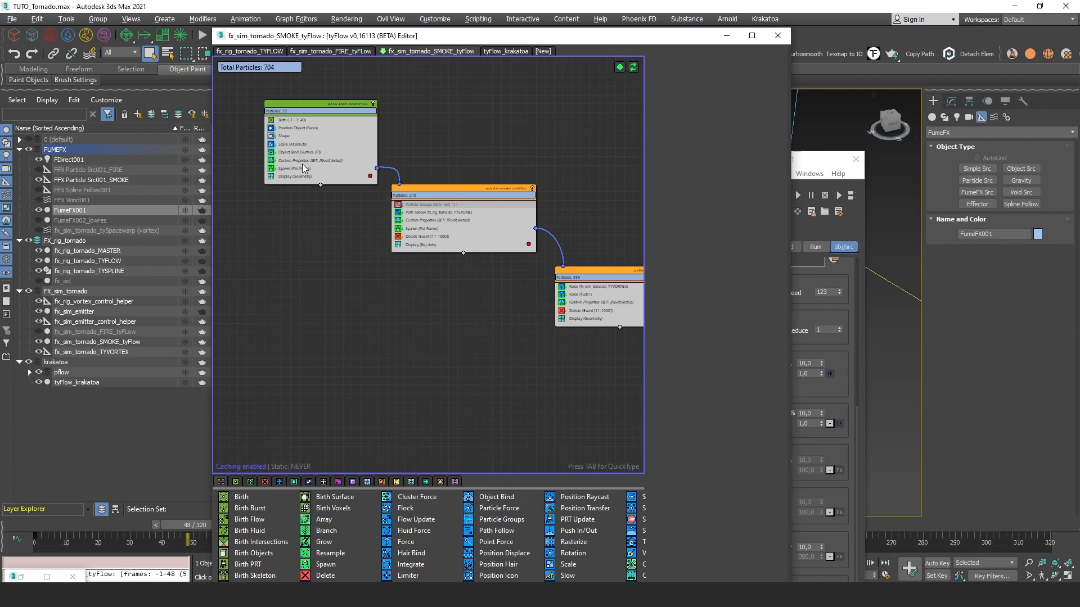
pyautogui.click(303, 161)
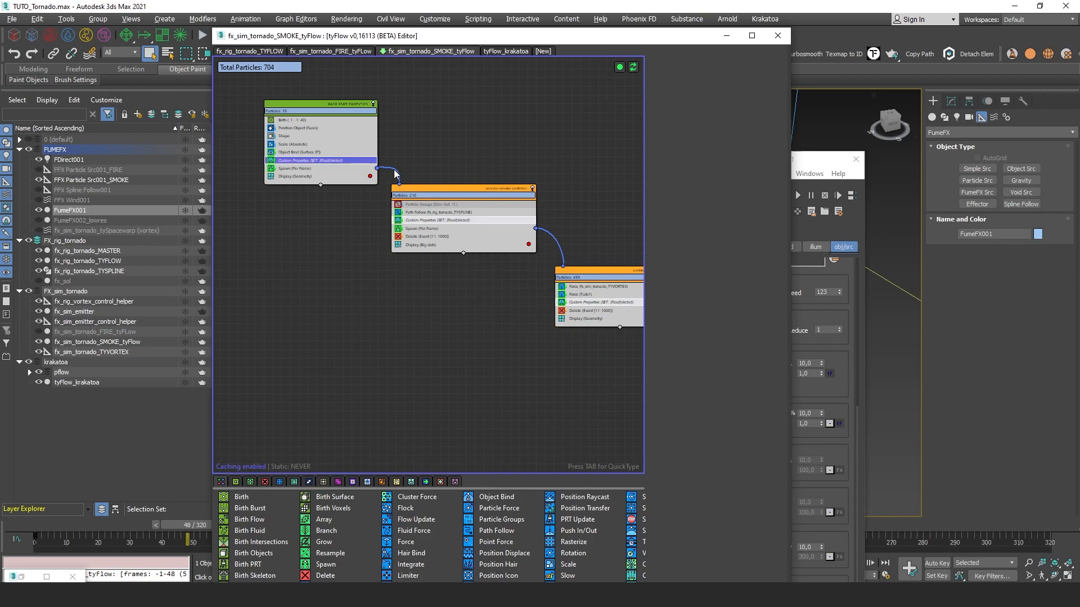
pyautogui.click(601, 302)
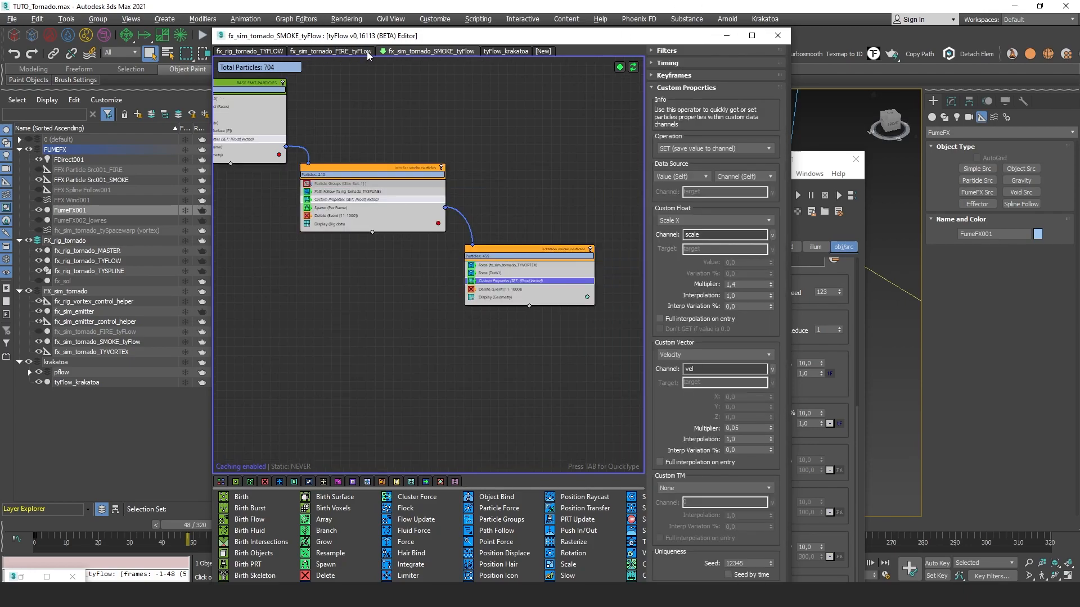
# Step: Review the cache channels of fx_sim_tornado_SMOKE_tyFlow, including CustFloat and CustVec
pyautogui.click(951, 101)
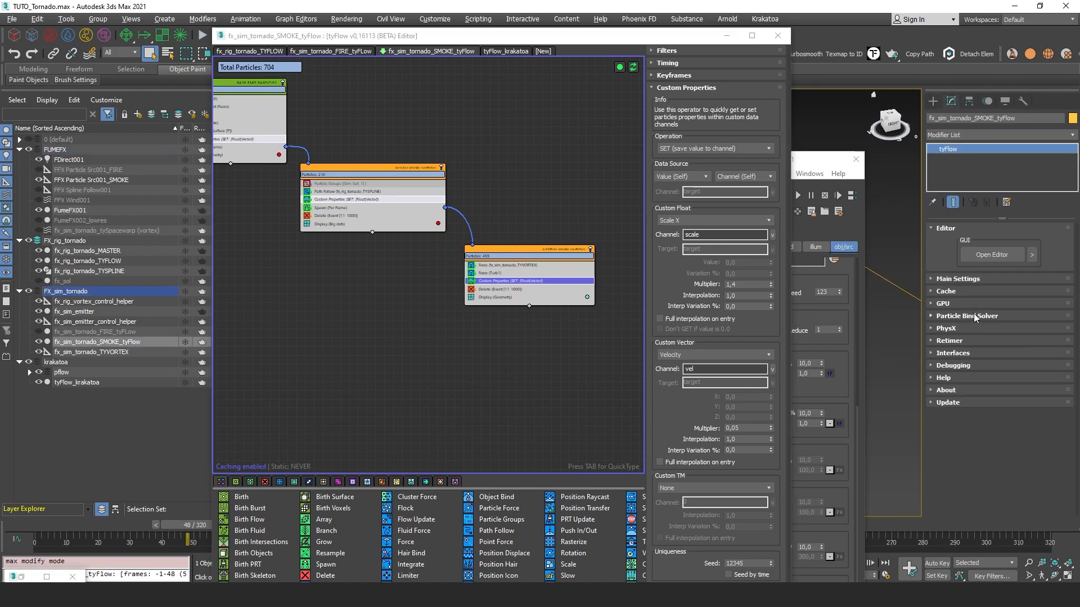
pyautogui.click(945, 291)
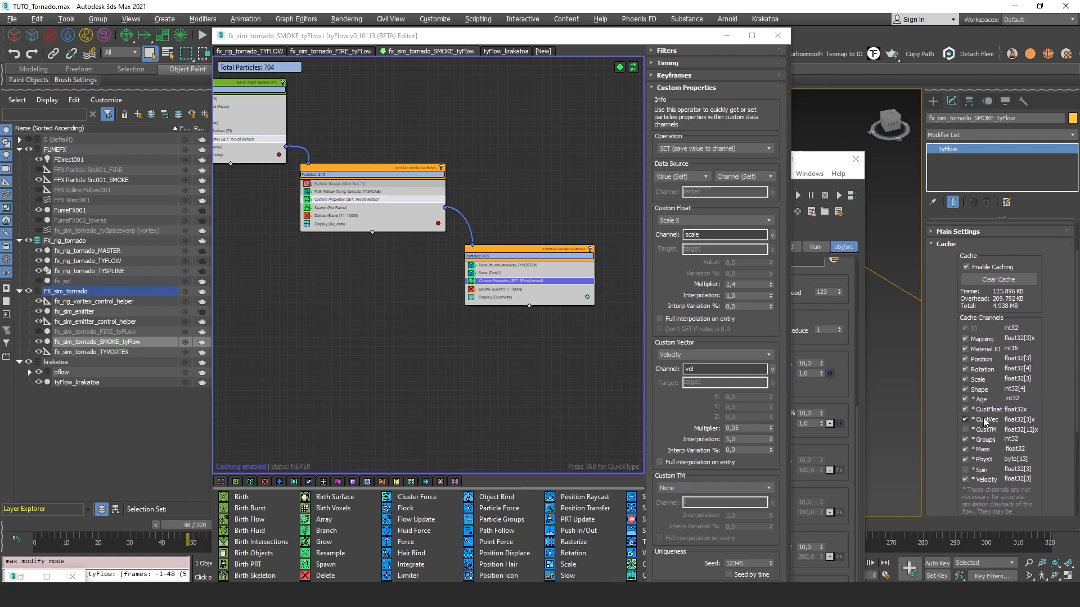
# Step: Set the smoke source's radius AFC controller to tyFlow Float, channel scale, with Replace Parameter Value as output type
pyautogui.click(833, 382)
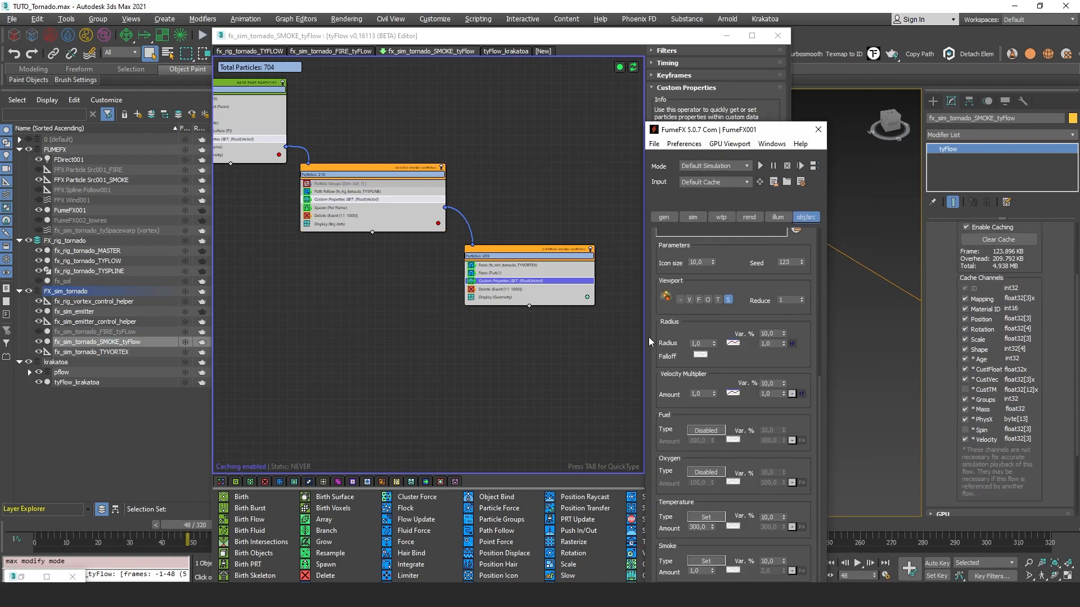
pyautogui.click(731, 344)
pyautogui.click(687, 214)
pyautogui.click(792, 343)
pyautogui.moveTo(800, 261); pyautogui.dragTo(892, 248)
pyautogui.click(963, 271)
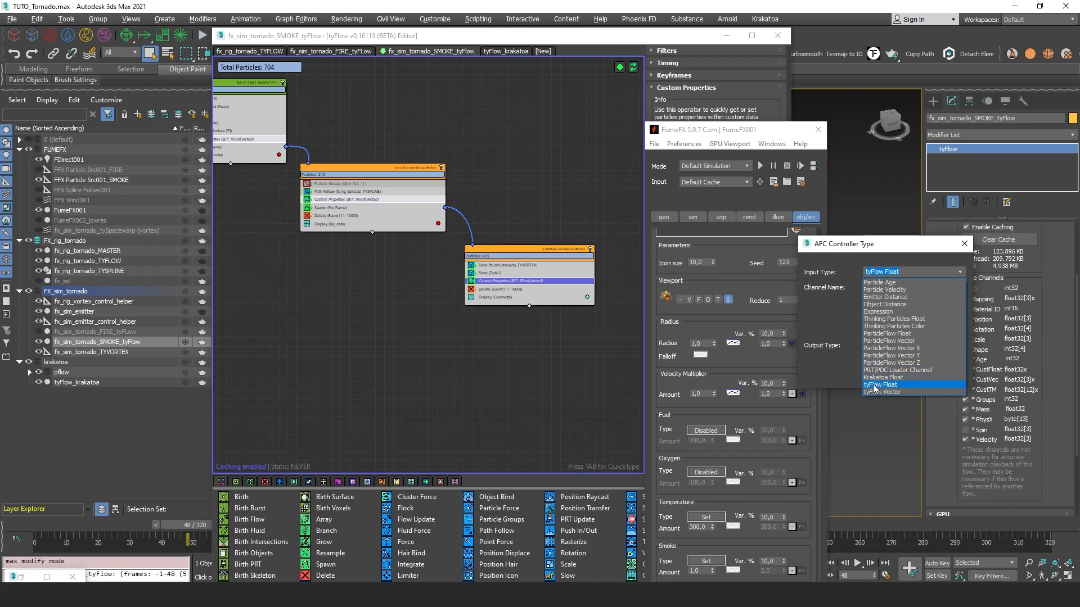
pyautogui.click(886, 386)
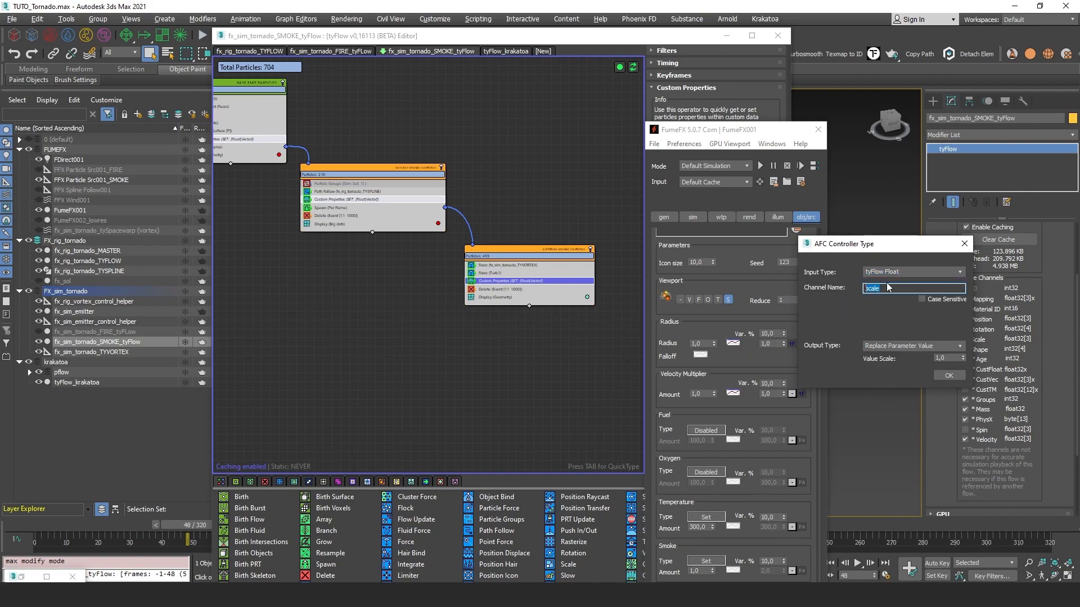
pyautogui.click(960, 346)
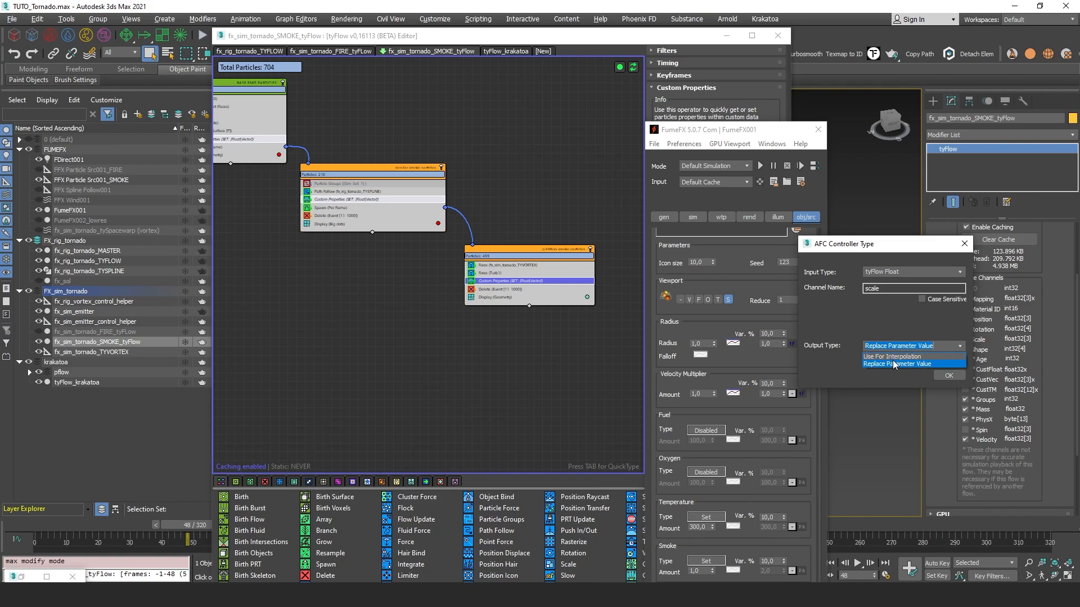
pyautogui.click(930, 364)
pyautogui.click(949, 375)
# Step: Set the smoke source's velocity multiplier AFC controller to tyFlow Vector, channel vel, with Replace Parameter Value as output type
pyautogui.click(800, 394)
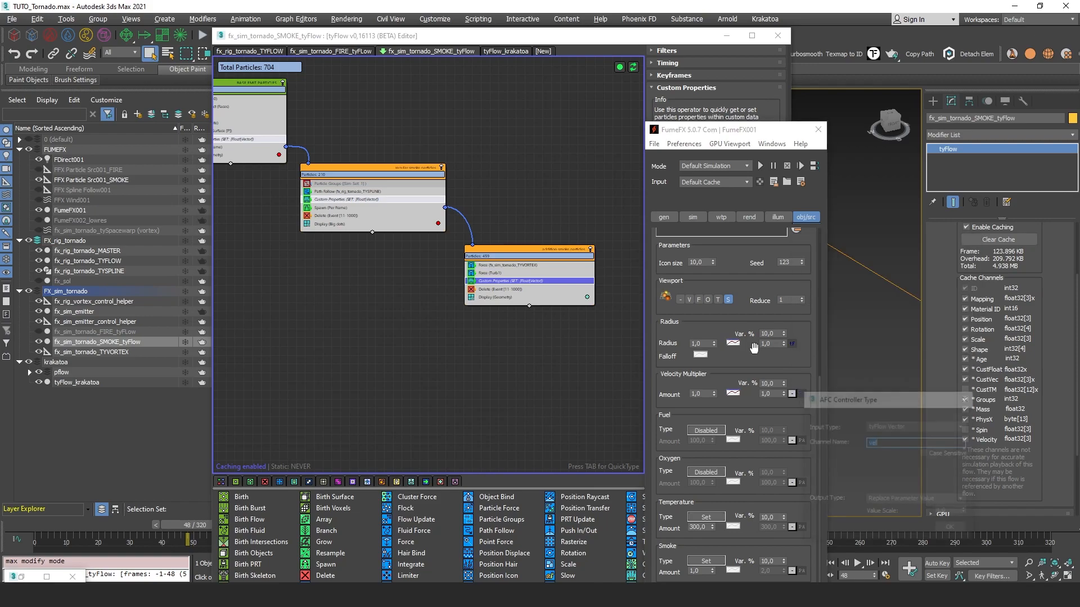
pyautogui.moveTo(893, 387); pyautogui.dragTo(854, 259)
pyautogui.click(925, 283)
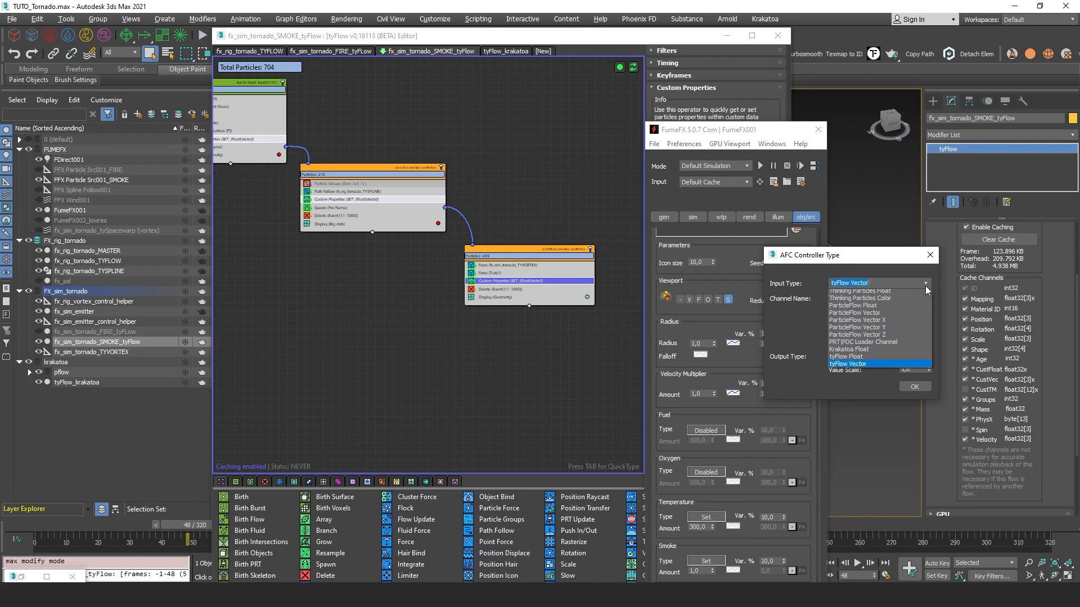
pyautogui.click(858, 403)
pyautogui.doubleClick(846, 300)
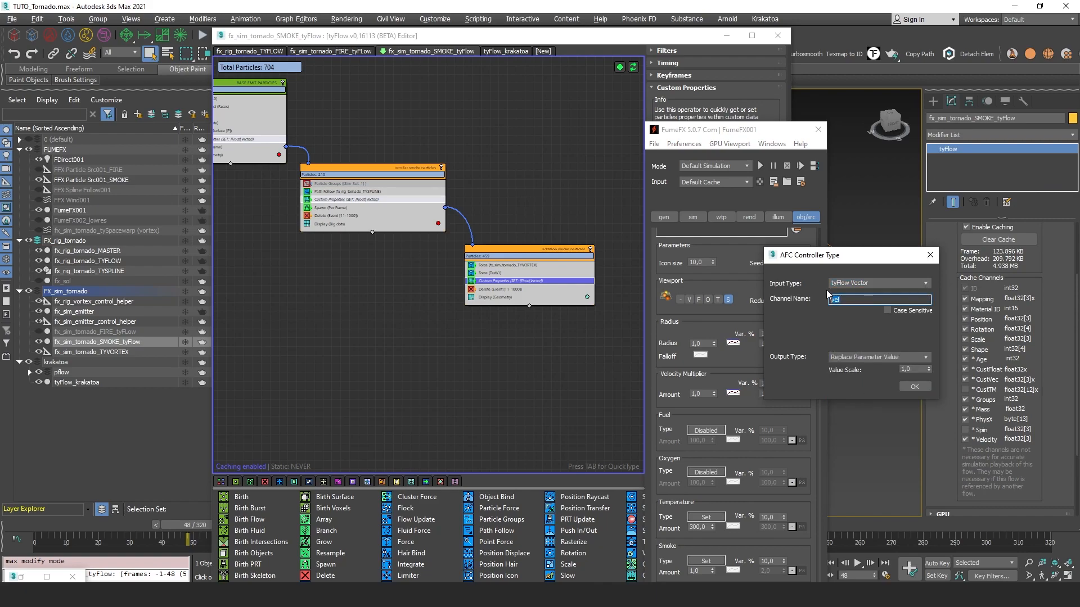
pyautogui.click(927, 361)
pyautogui.click(877, 376)
pyautogui.click(914, 387)
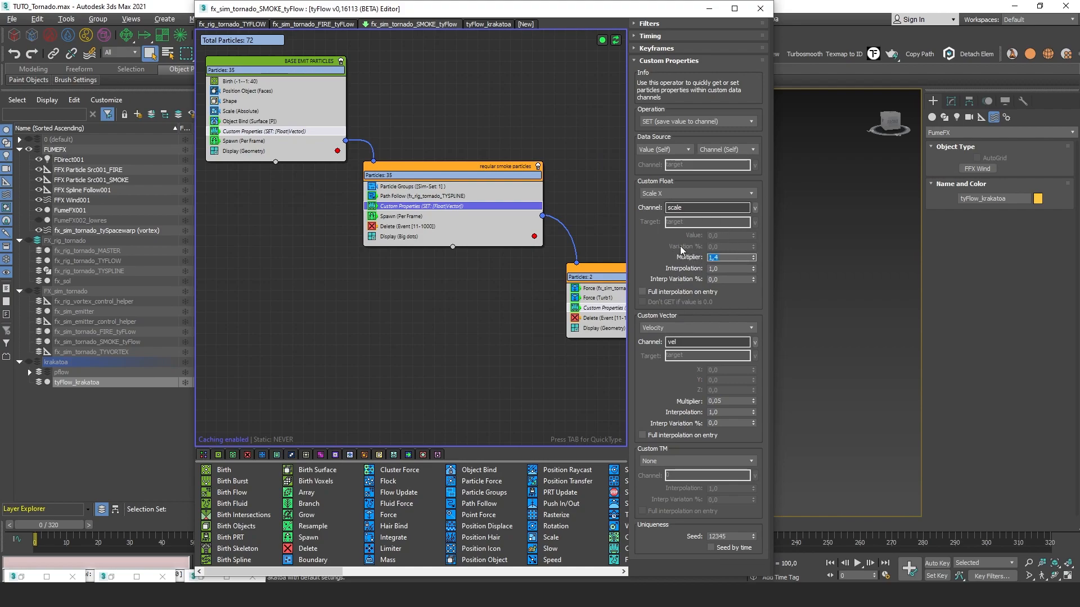
# Step: Check the velocity multiplier in the regular smoke event's Custom Properties, and review the FFX Particle Src001_FIRE source parameters
pyautogui.click(726, 401)
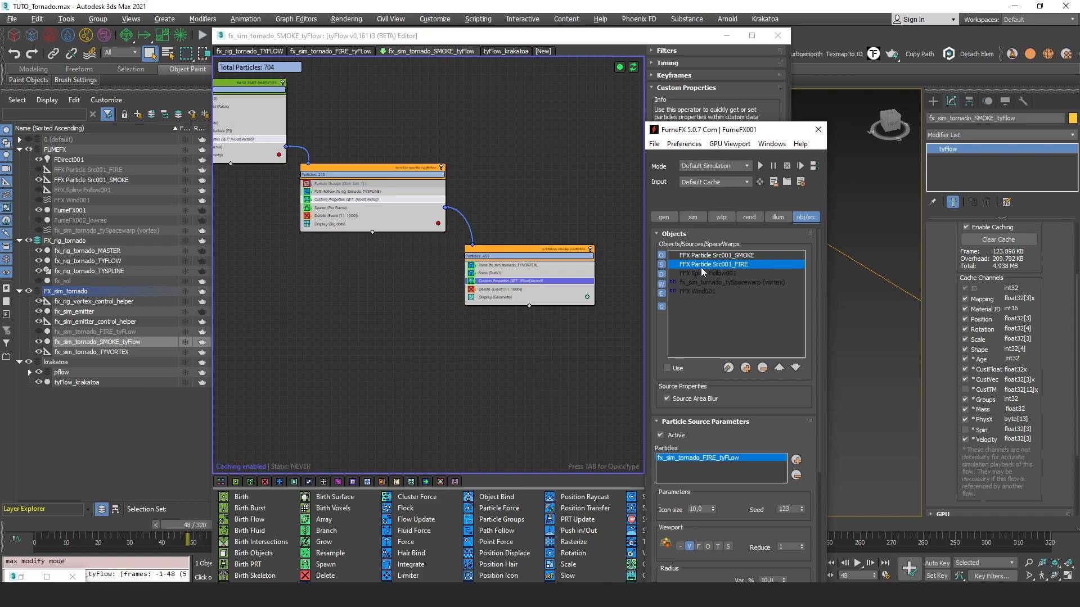
pyautogui.scroll(-5, 700, 281)
pyautogui.scroll(5, 700, 291)
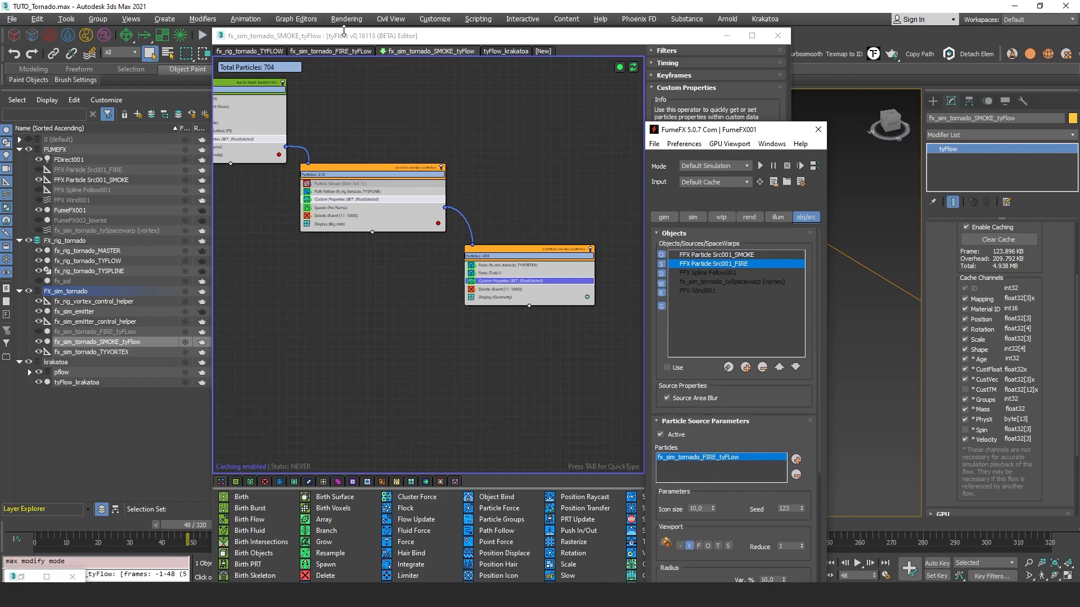
# Step: Compare the tornado's fire and smoke flows, and check the Simple Reference tyFlow entry among the preset flows
pyautogui.click(345, 51)
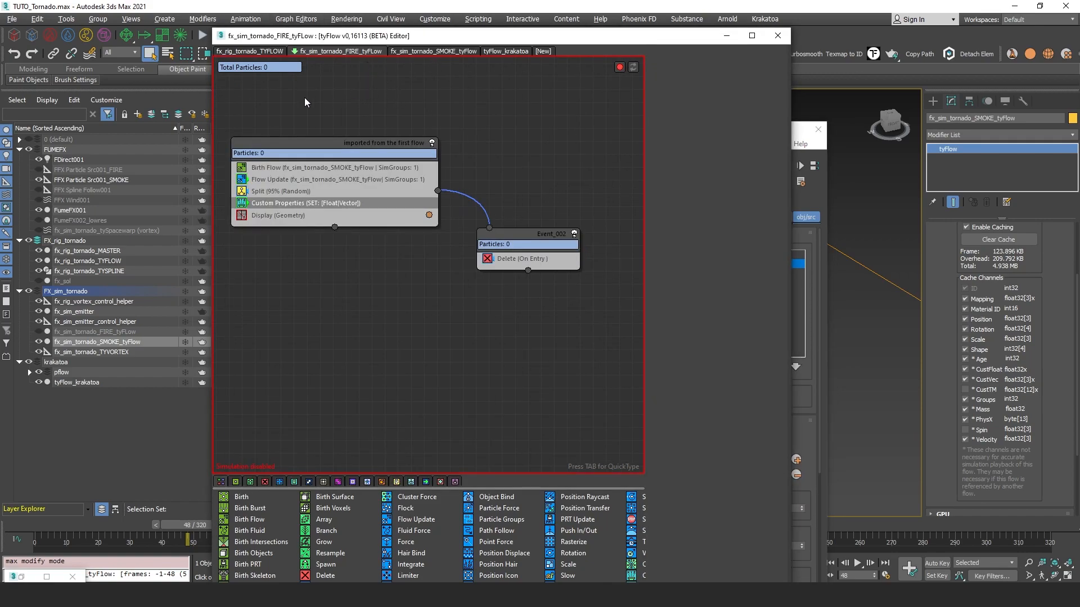
pyautogui.click(231, 114)
pyautogui.click(419, 52)
pyautogui.moveTo(414, 102); pyautogui.dragTo(429, 110)
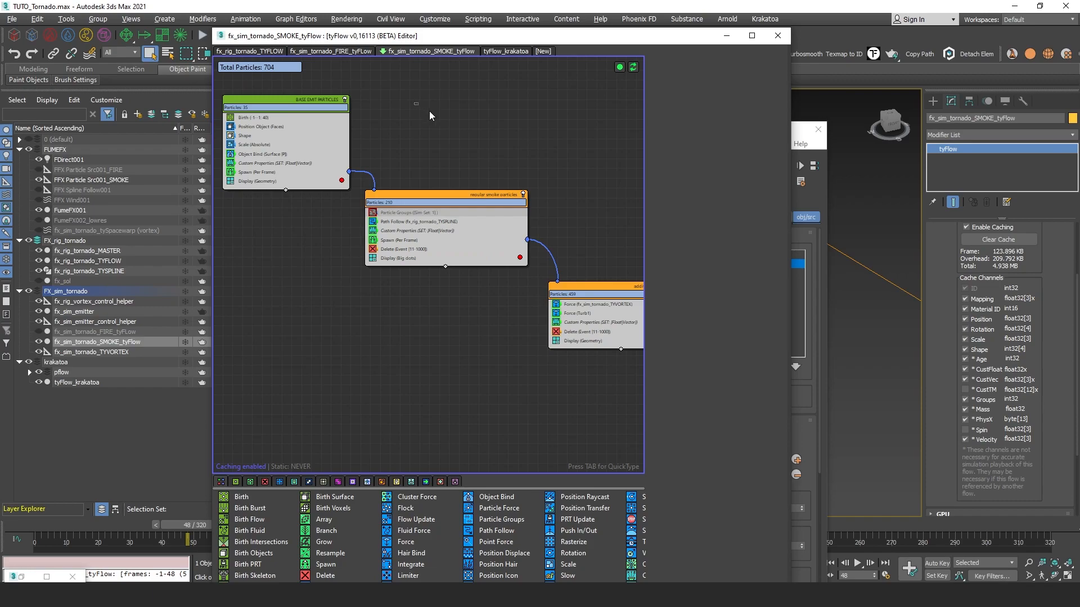
pyautogui.rightClick(411, 134)
pyautogui.moveTo(458, 169)
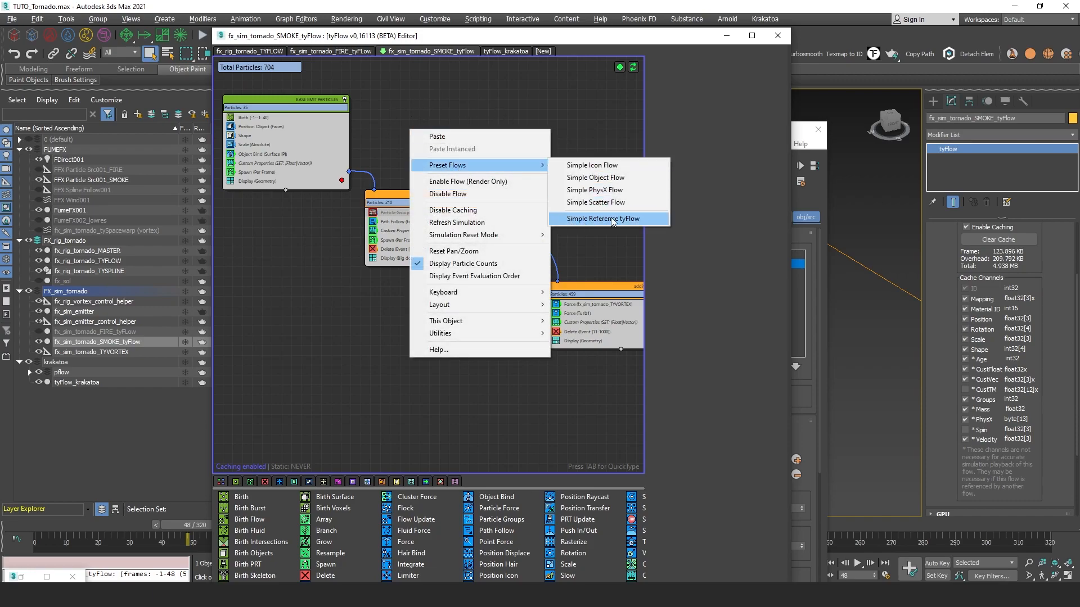
pyautogui.click(337, 51)
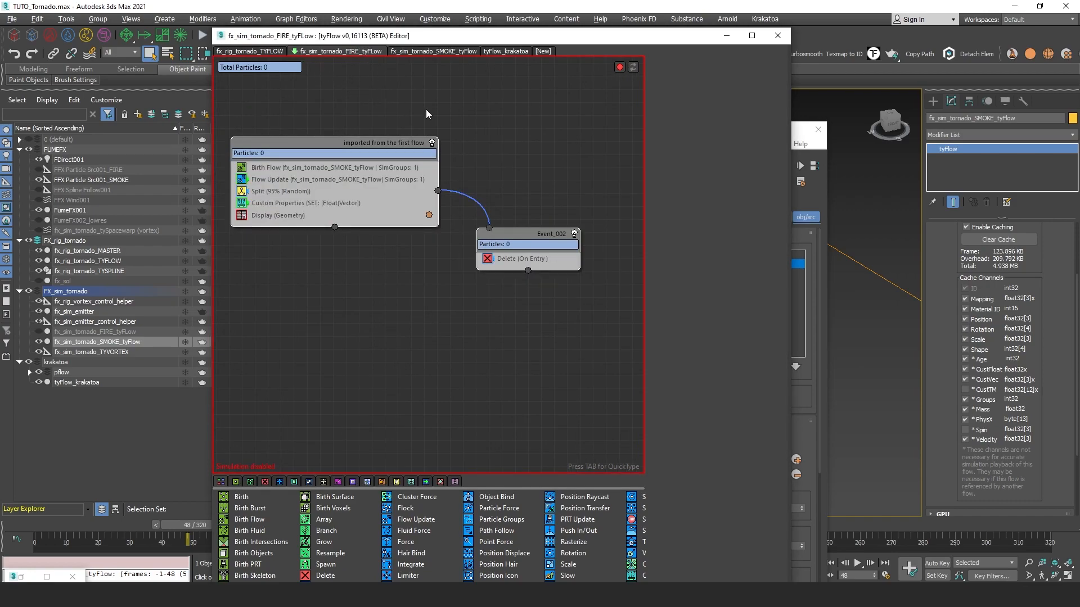
pyautogui.moveTo(283, 170); pyautogui.dragTo(372, 159, button='middle')
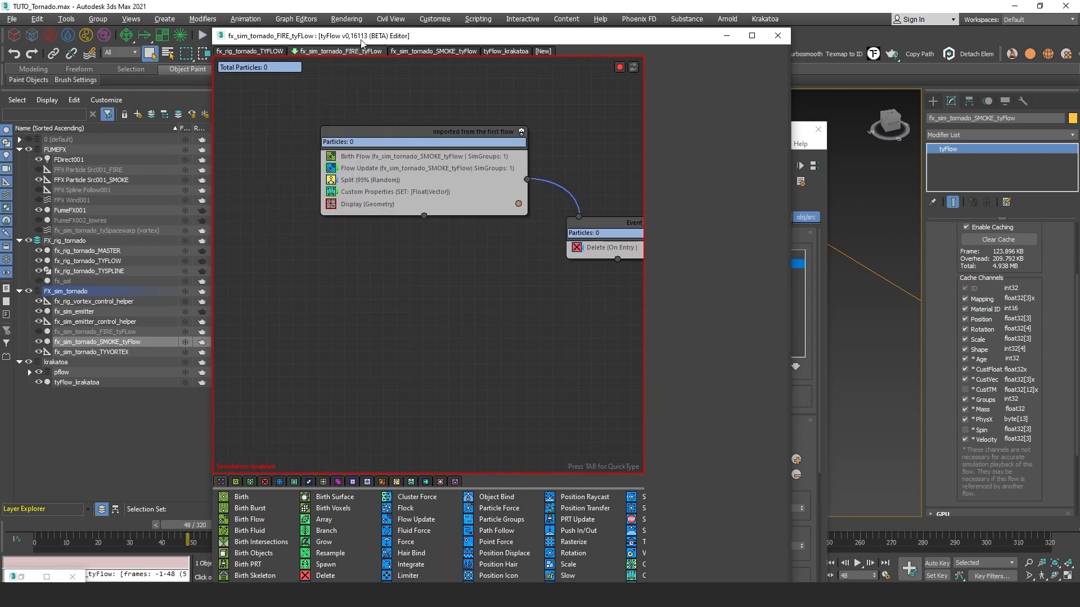
# Step: Compare the fire flow's Birth Flow source and simulation groups with the Particle Groups operator in the regular smoke particles event
pyautogui.click(392, 157)
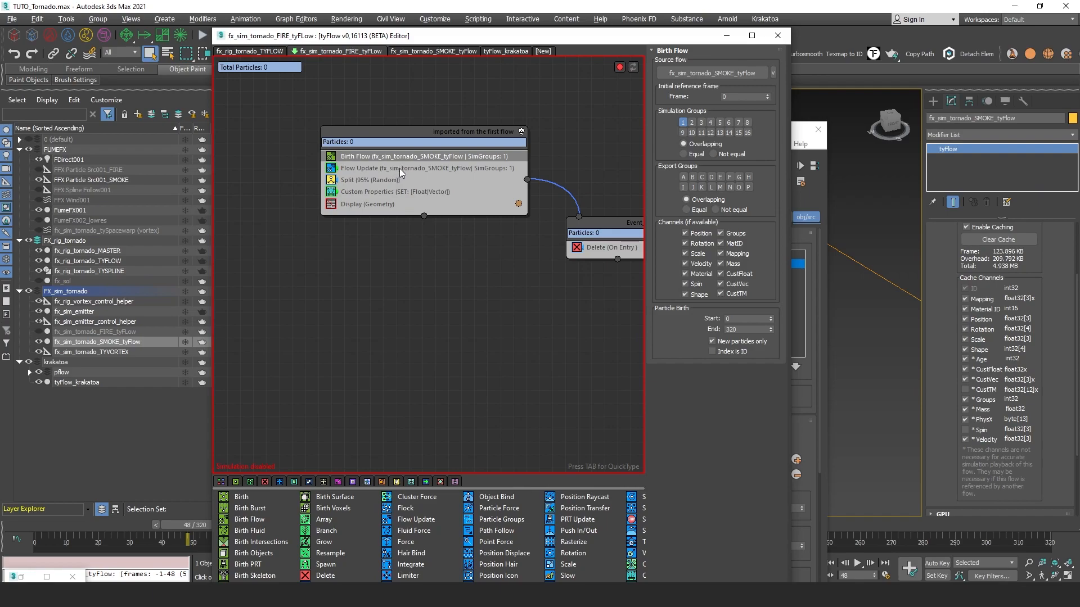
pyautogui.click(430, 51)
pyautogui.click(349, 167)
pyautogui.moveTo(404, 98); pyautogui.dragTo(477, 273)
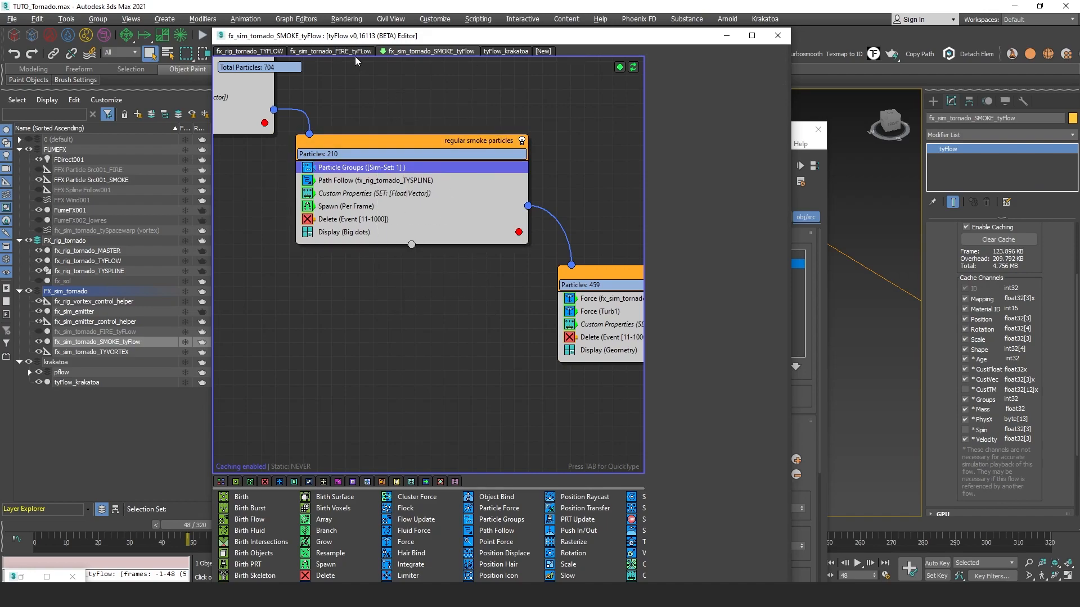
pyautogui.click(346, 52)
pyautogui.scroll(1, 515, 141)
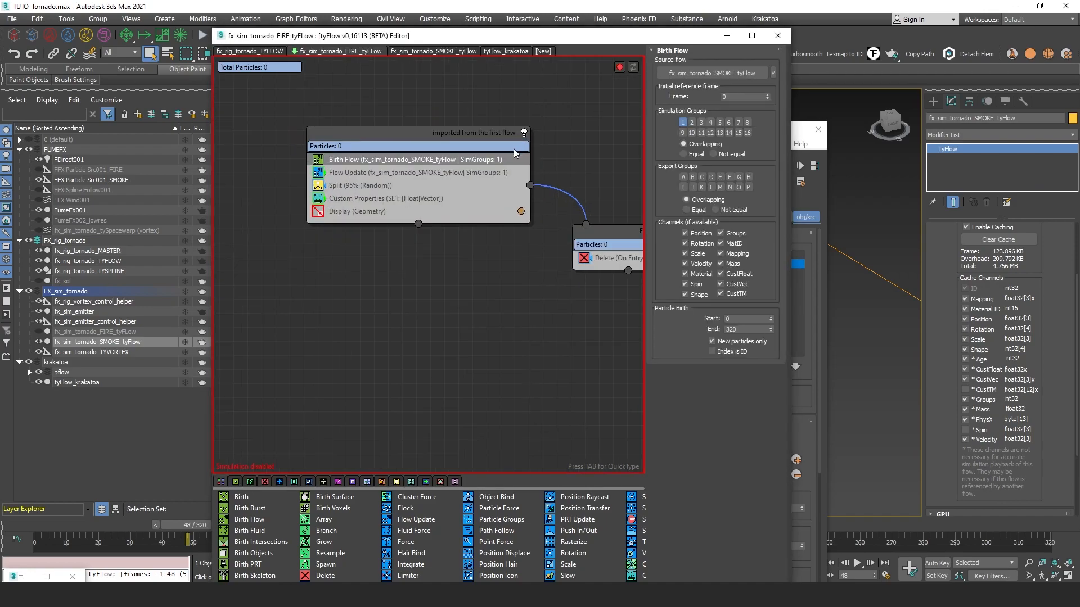
# Step: Review the Split and Custom Properties operators in the fire flow's event of particles imported from the first flow
pyautogui.click(396, 187)
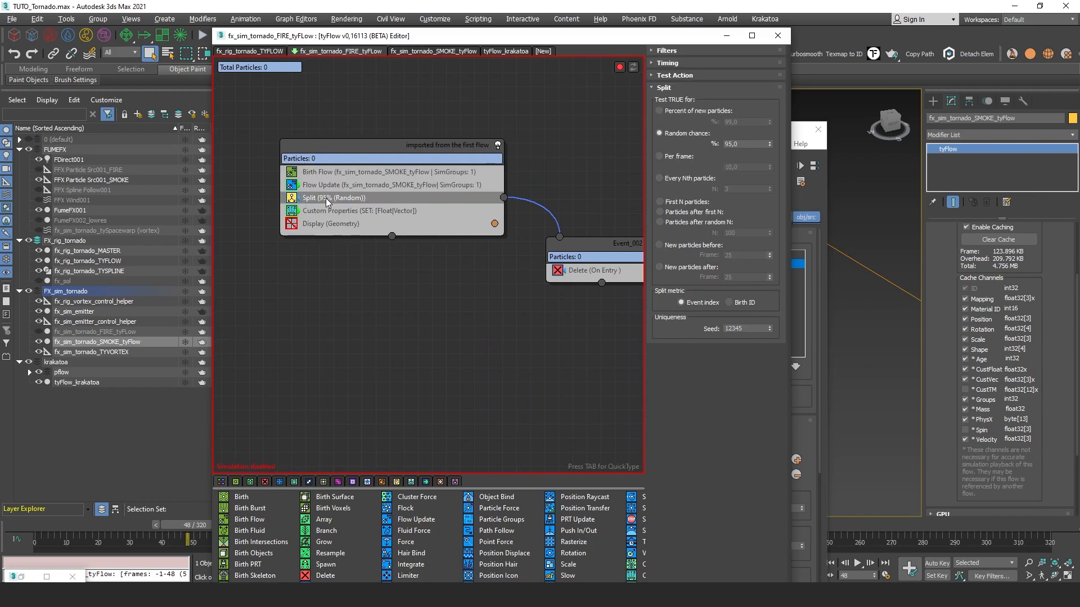
pyautogui.moveTo(344, 201); pyautogui.dragTo(387, 214, button='middle')
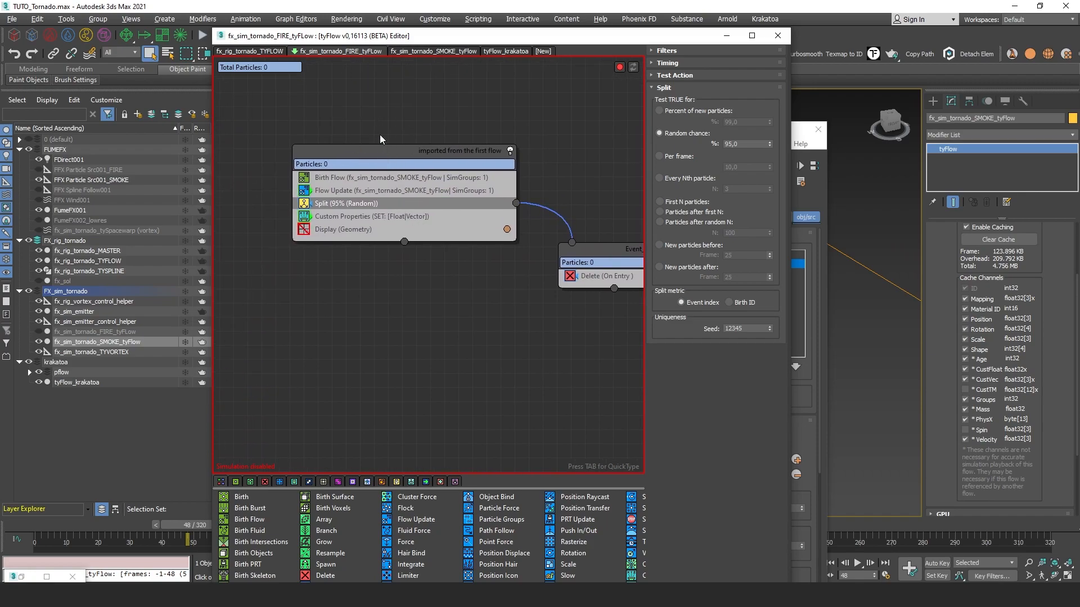
pyautogui.click(365, 216)
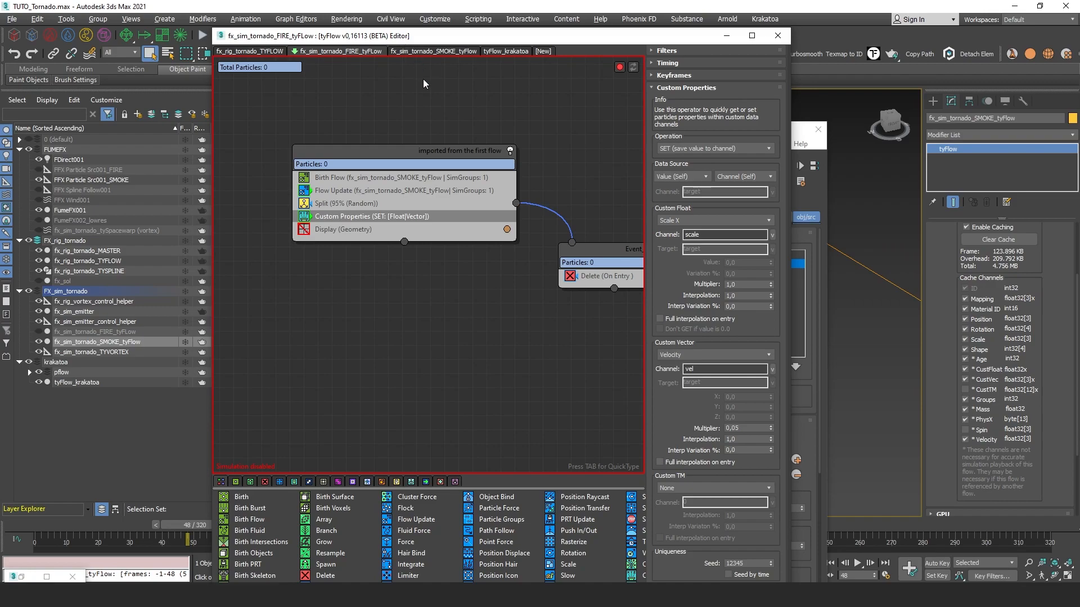
# Step: Enable the fx_sim_tornado_FIRE_tyFLow simulation and check its cache channels
pyautogui.click(432, 51)
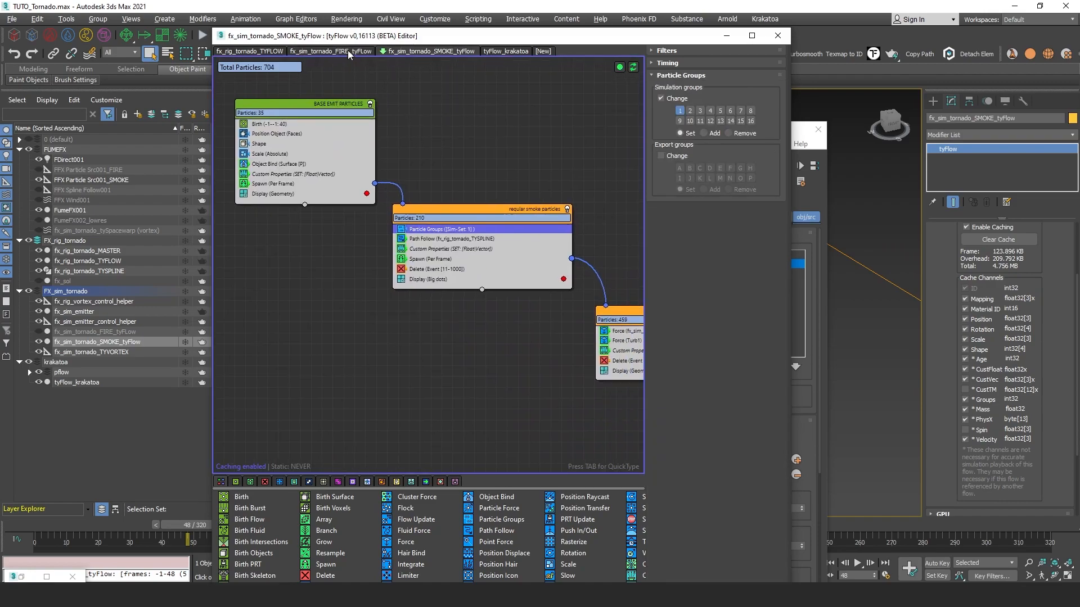
pyautogui.click(344, 51)
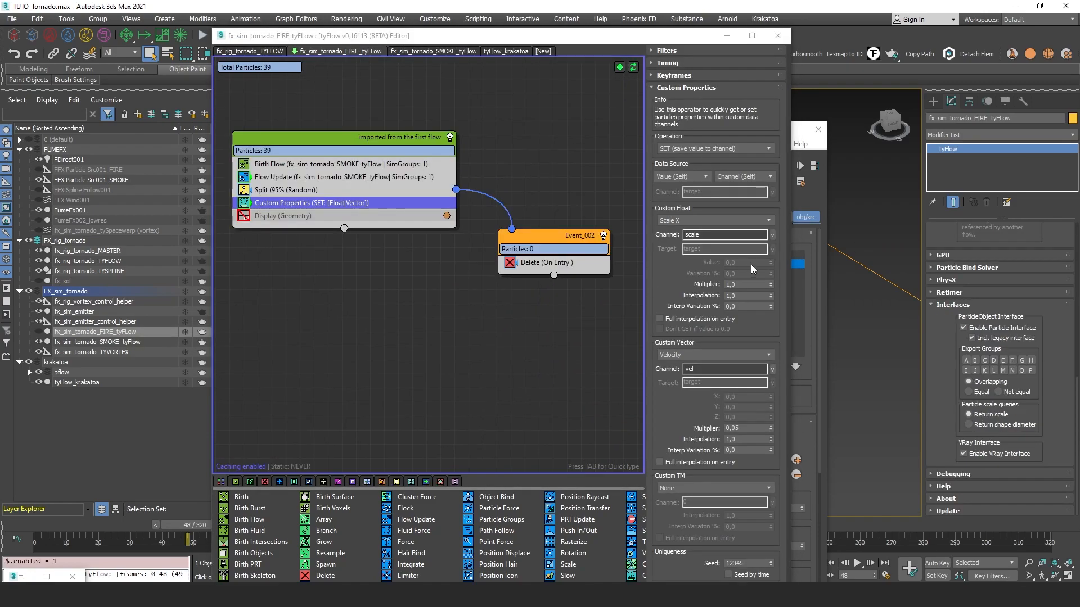
pyautogui.scroll(5, 973, 338)
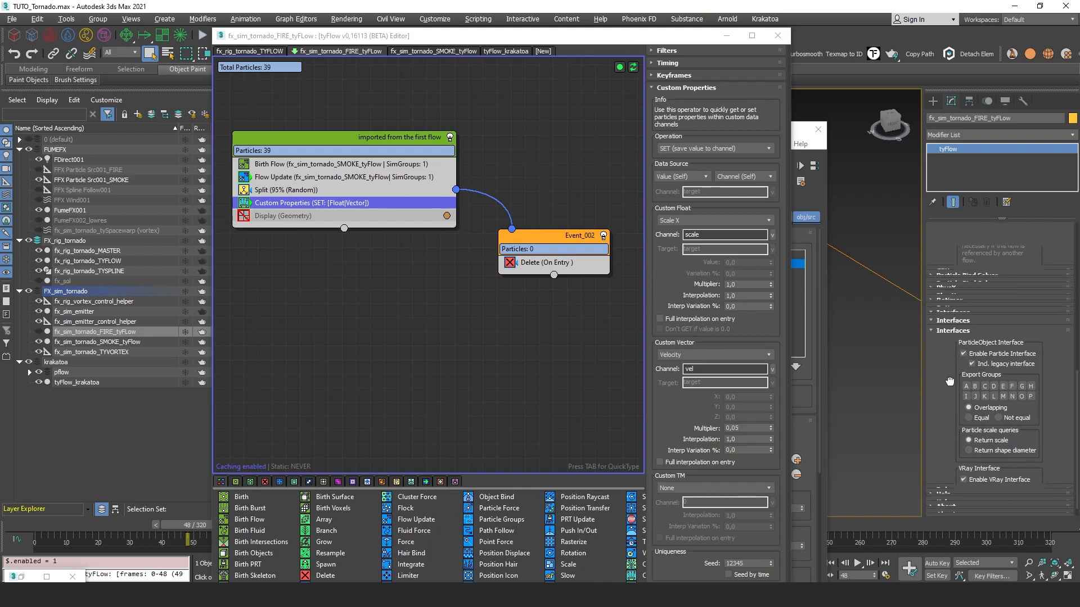
pyautogui.scroll(3, 938, 273)
pyautogui.scroll(-5, 941, 276)
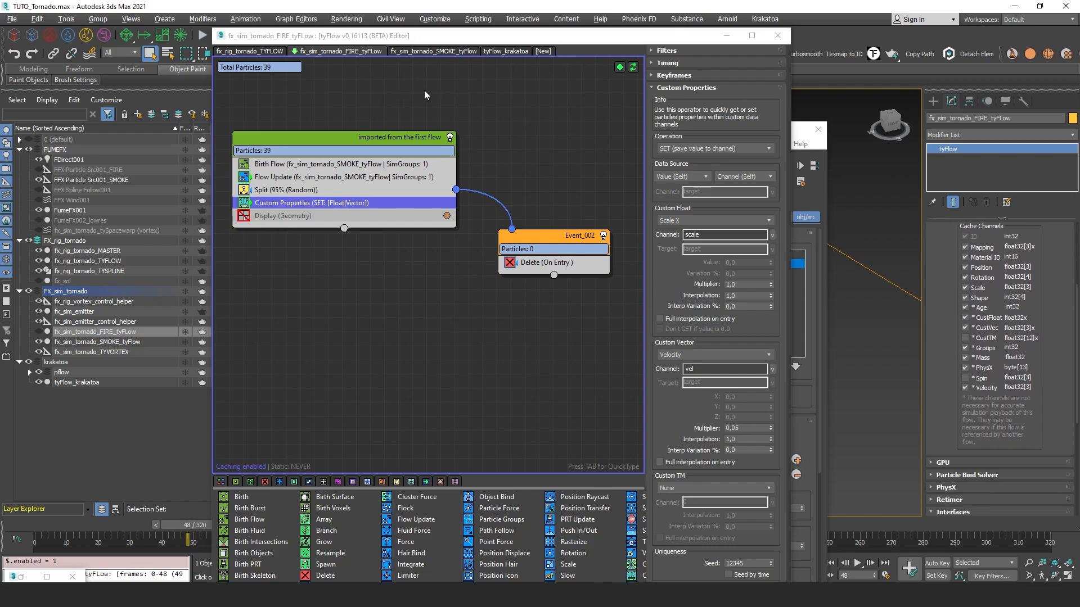
# Step: Minimize the tyFlow editor and review the fire source's radius, velocity multiplier, fuel, oxygen, temperature and smoke parameters in FumeFX
pyautogui.click(726, 35)
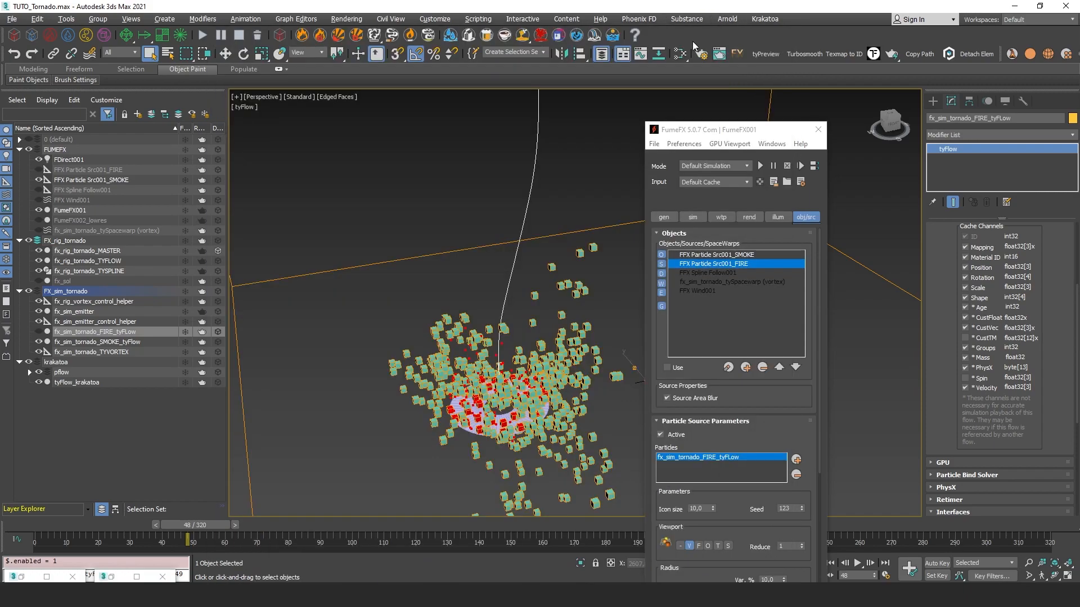
pyautogui.scroll(-5, 721, 394)
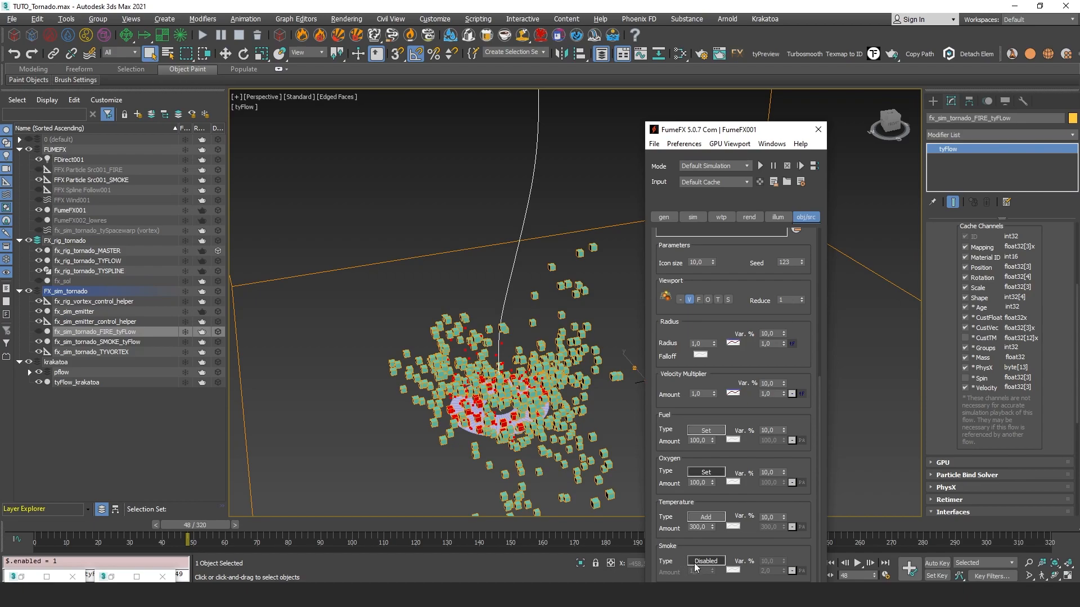
pyautogui.scroll(1, 737, 425)
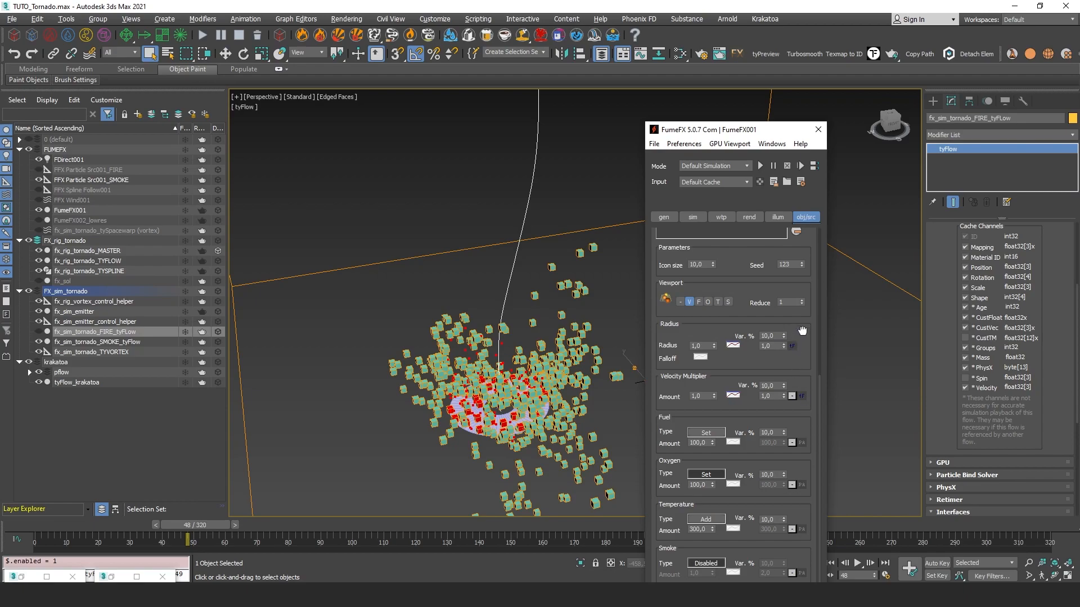
# Step: Check which source types FumeFX can add, including Spline Follow, and examine the parameters of FFX Spline Follow001
pyautogui.moveTo(802, 330); pyautogui.dragTo(776, 381)
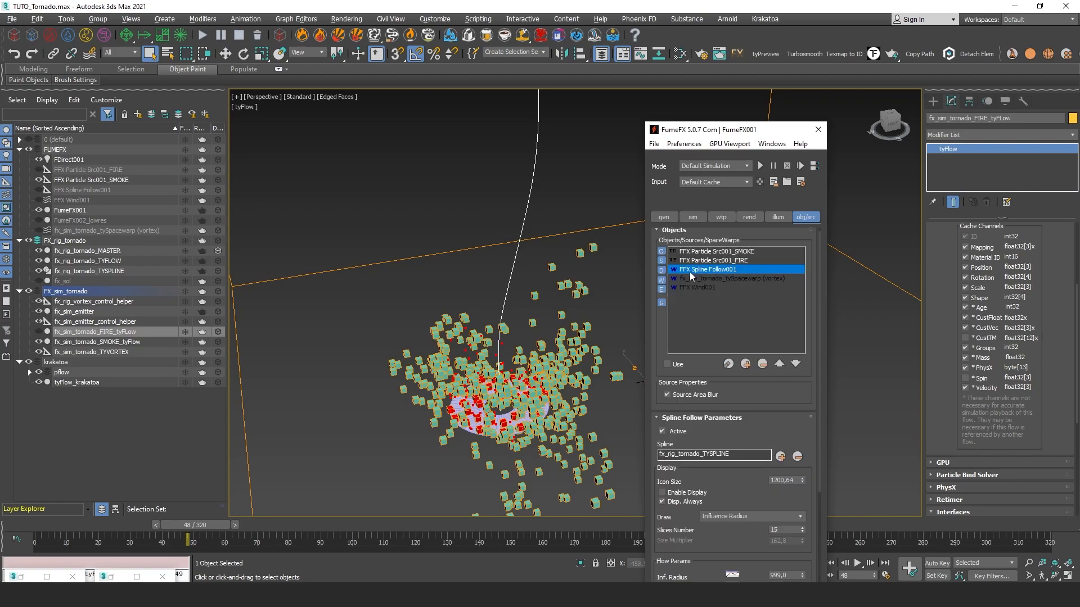
pyautogui.click(745, 361)
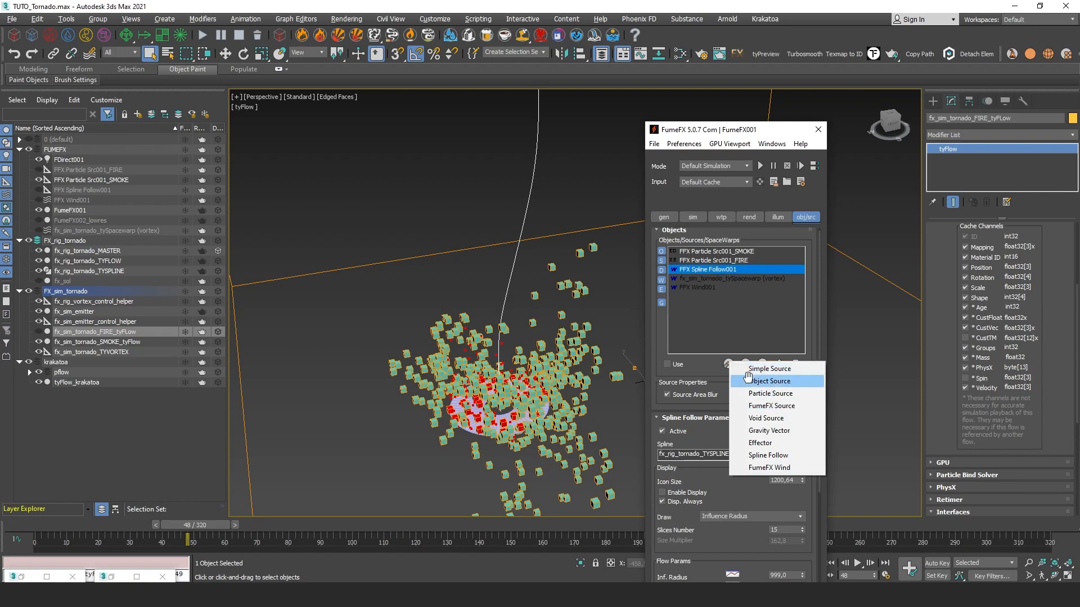
pyautogui.click(726, 386)
pyautogui.scroll(-3, 774, 342)
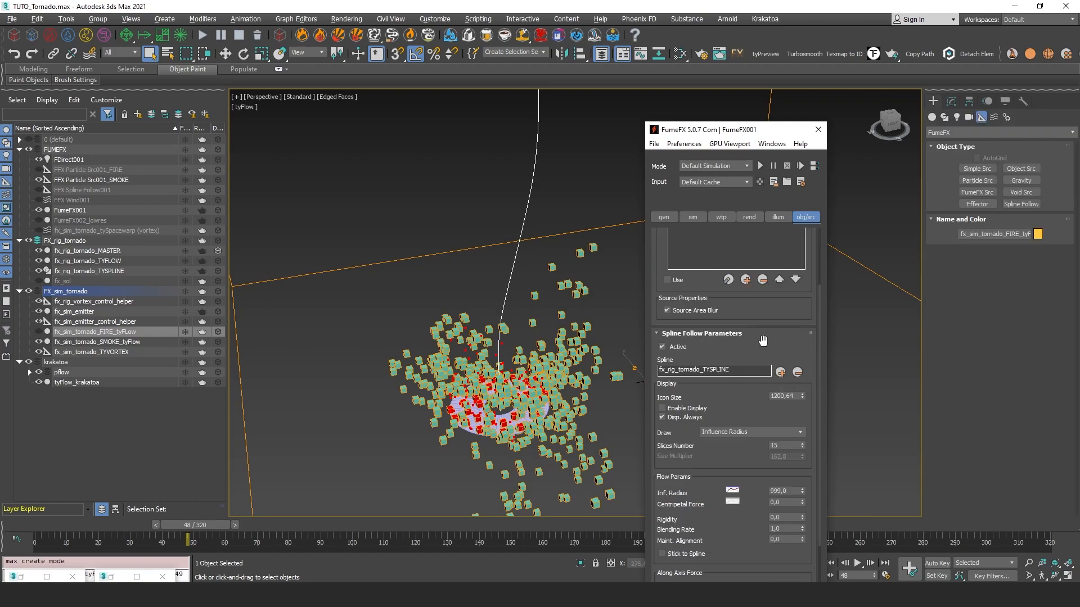
# Step: Set the Slices Number of FFX Spline Follow001 to 2 while inspecting its influence radius, and turn off Enable Display
pyautogui.moveTo(534, 121); pyautogui.dragTo(487, 243, button='middle')
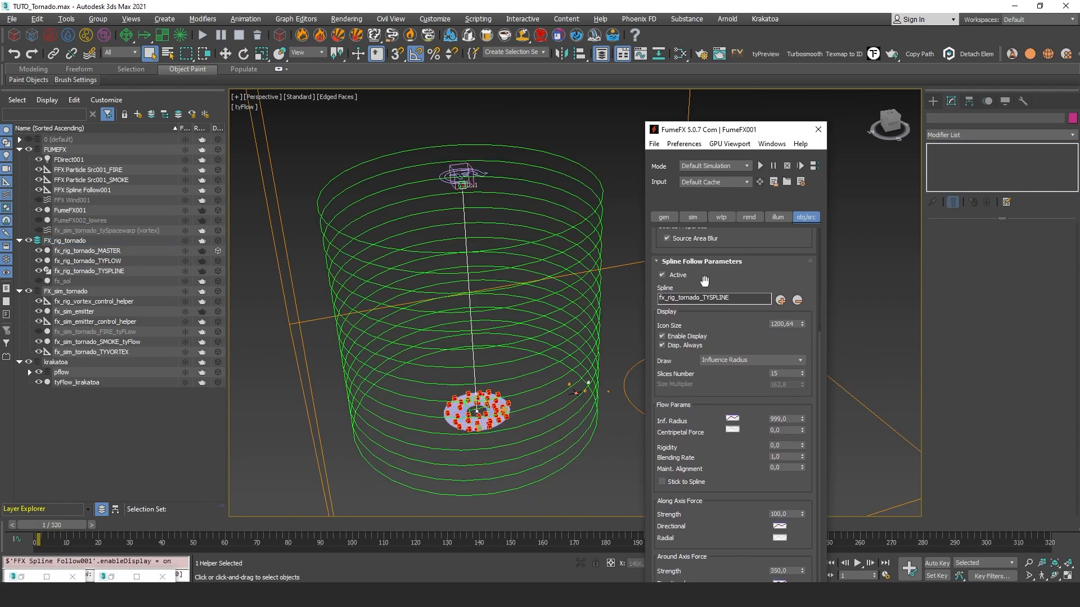
pyautogui.scroll(-1, 698, 279)
pyautogui.scroll(-3, 703, 292)
pyautogui.click(664, 292)
pyautogui.click(664, 293)
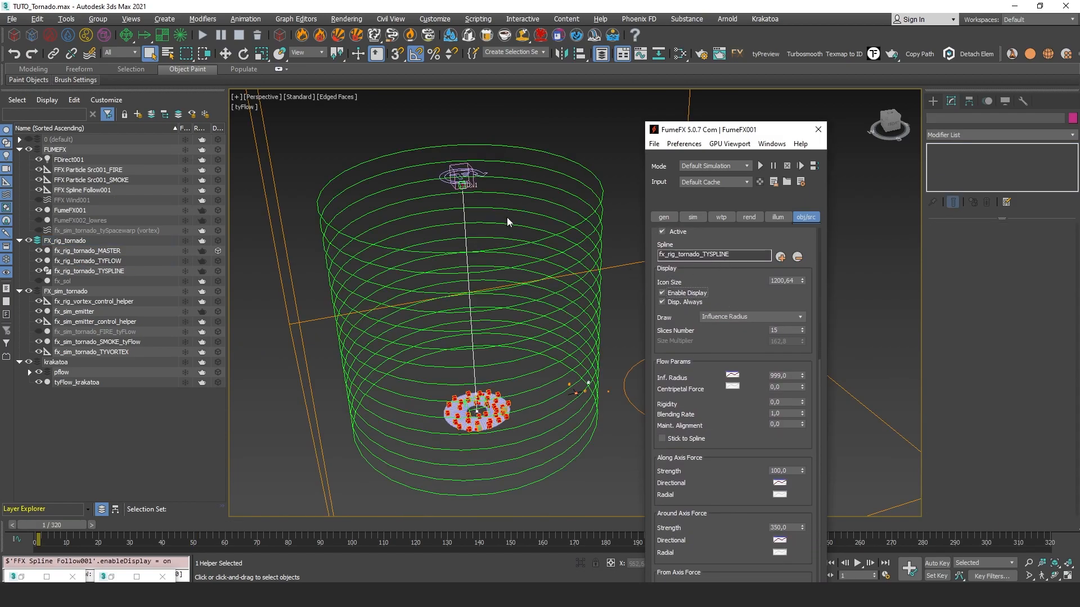
pyautogui.click(797, 375)
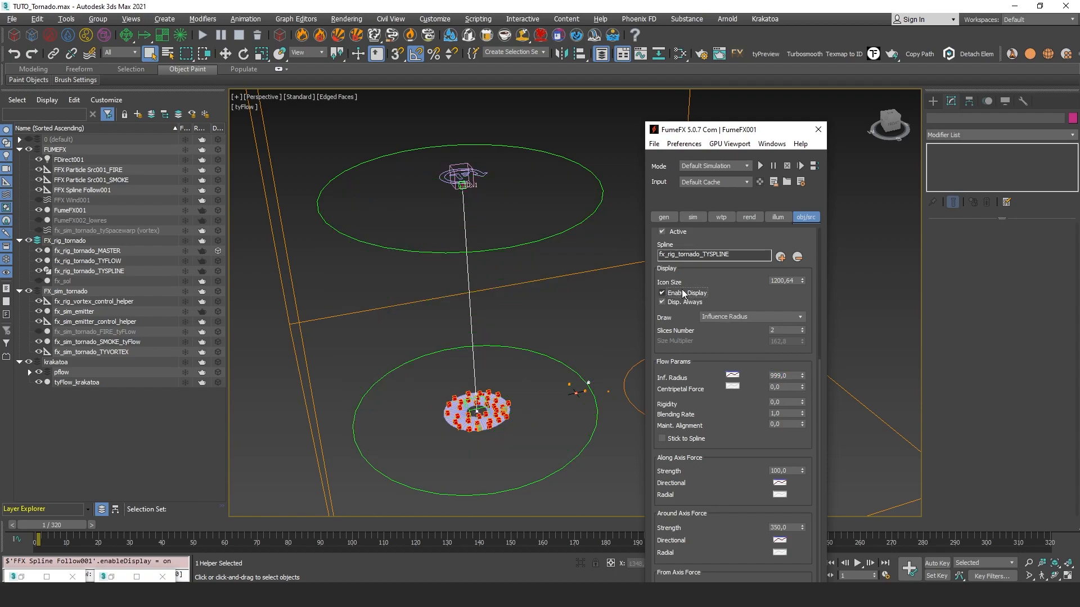
pyautogui.click(684, 294)
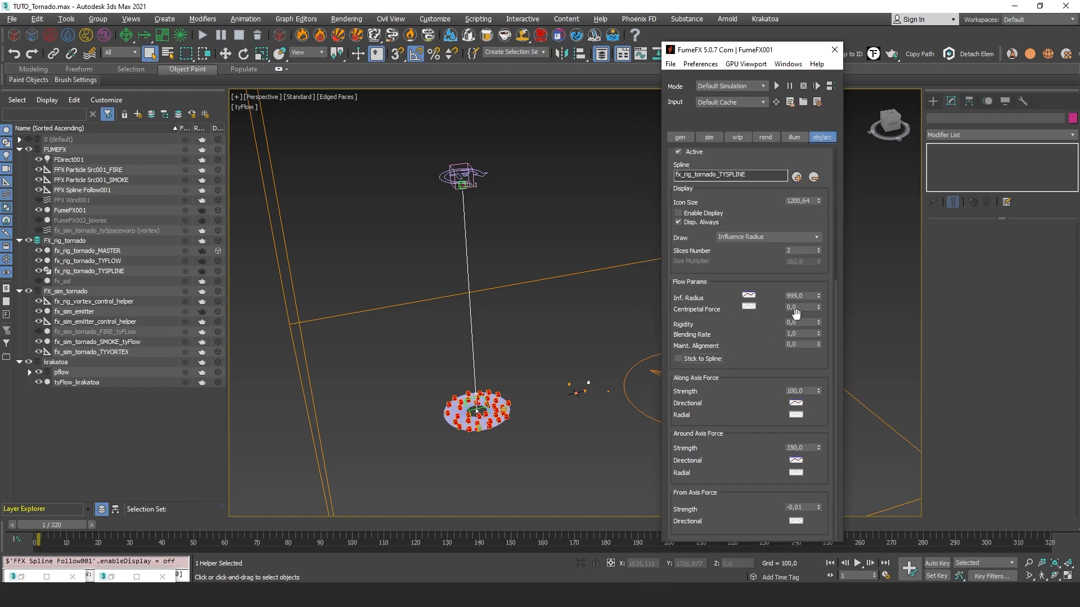
# Step: Try a rigidity of 1 in the flow parameters of FFX Spline Follow001, and return it to 0
pyautogui.doubleClick(805, 307)
pyautogui.click(673, 328)
pyautogui.doubleClick(807, 322)
pyautogui.write('1')
pyautogui.press('Return')
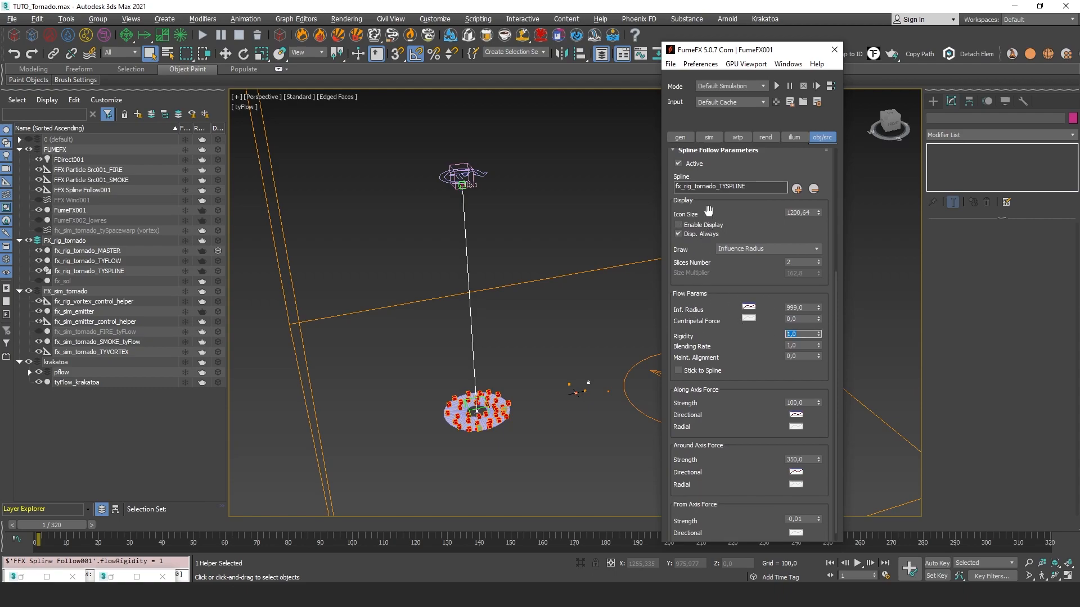
pyautogui.write('0')
pyautogui.press('Return')
# Step: Review the Maint. Alignment, Stick to Spline and Around Axis Force strength settings of FFX Spline Follow001
pyautogui.moveTo(733, 175); pyautogui.dragTo(747, 343)
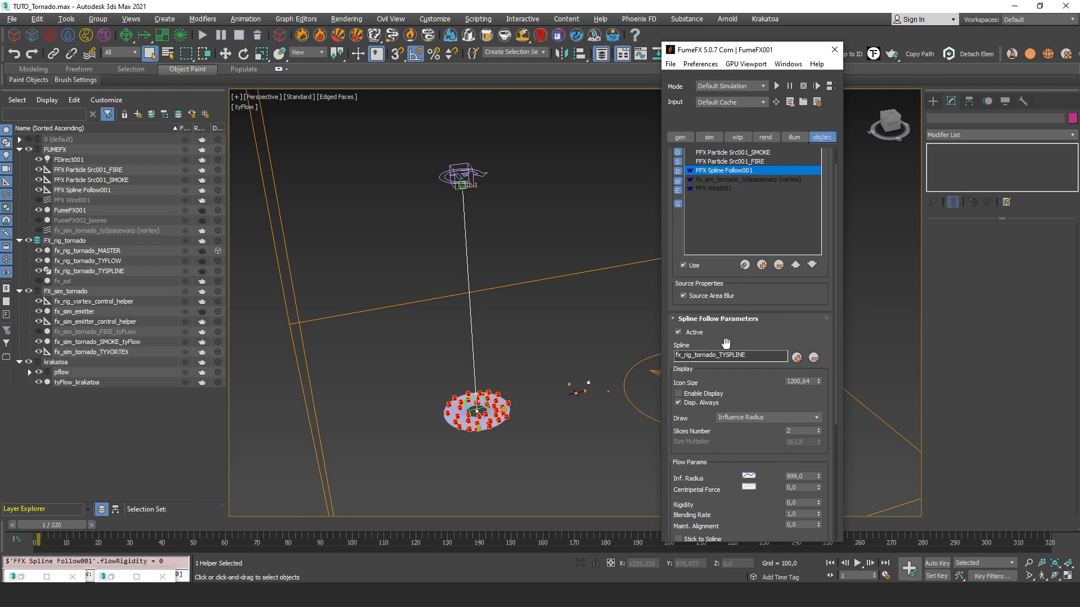
pyautogui.moveTo(754, 323); pyautogui.dragTo(754, 142)
pyautogui.doubleClick(803, 344)
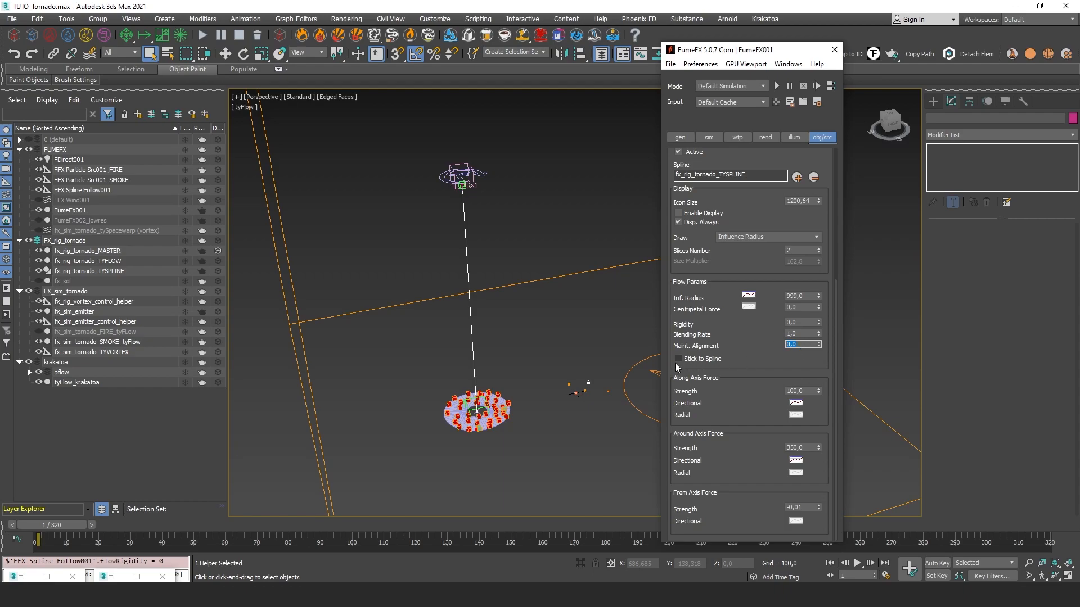
pyautogui.click(742, 347)
pyautogui.moveTo(807, 448); pyautogui.dragTo(653, 422)
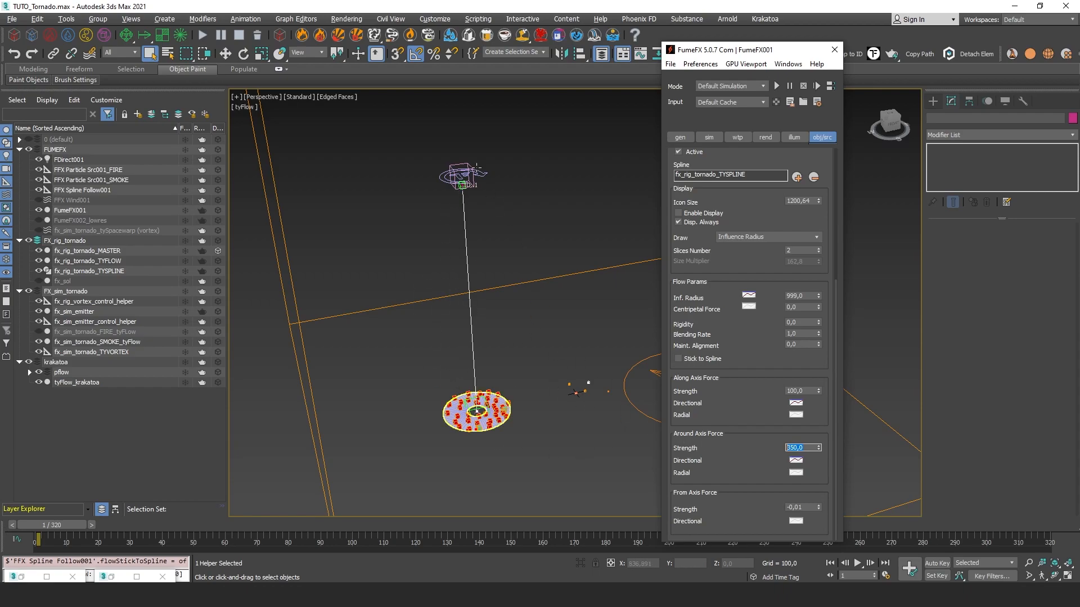
# Step: Try a From Axis Force strength of 0 on FFX Spline Follow001, and set it to 50
pyautogui.press('Tab')
pyautogui.write('0')
pyautogui.press('Tab')
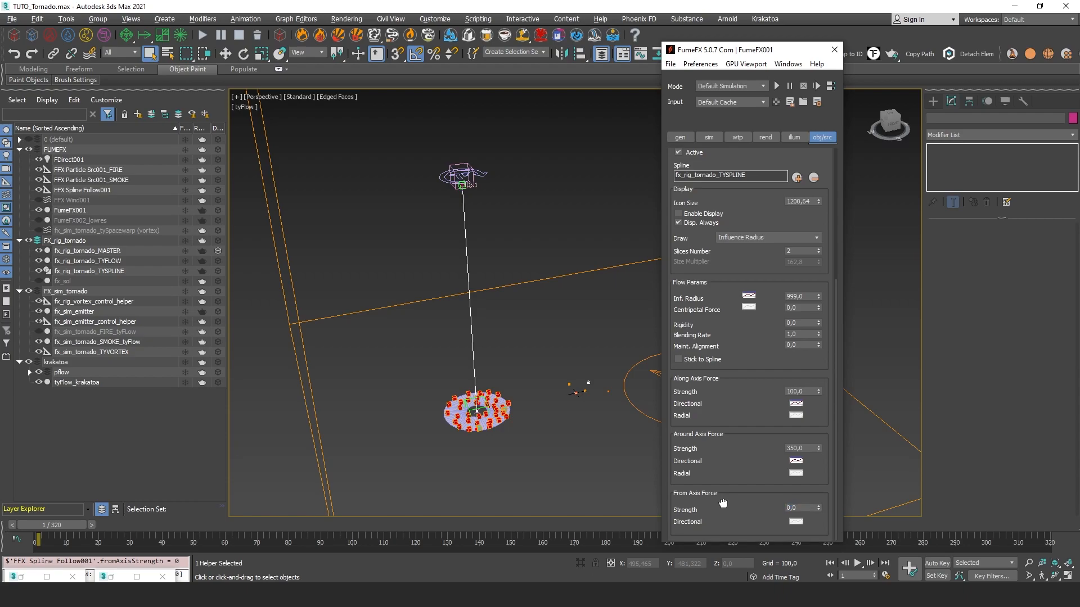
pyautogui.doubleClick(799, 509)
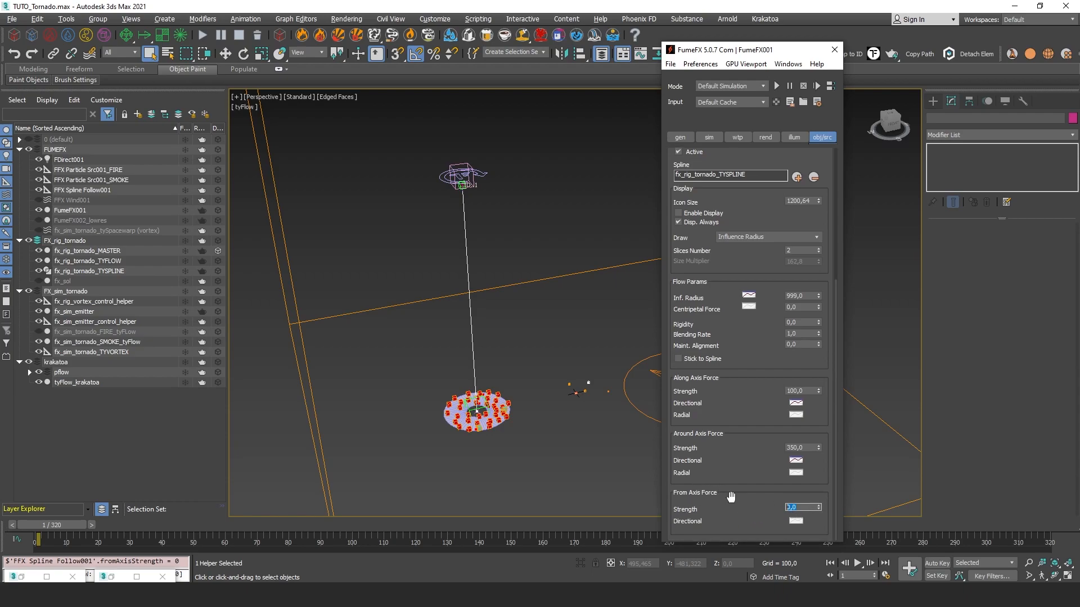
pyautogui.write('50')
pyautogui.press('Return')
# Step: Examine the directional AFC curves of the Along Axis and Around Axis forces of FFX Spline Follow001
pyautogui.scroll(1, 793, 408)
pyautogui.click(795, 405)
pyautogui.moveTo(305, 149); pyautogui.dragTo(420, 163)
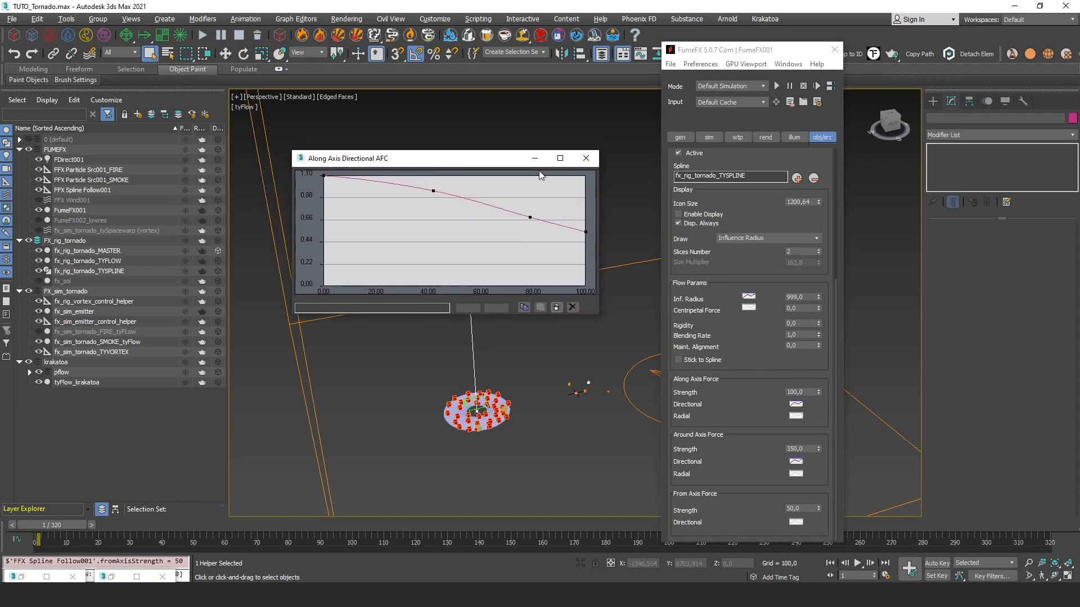
pyautogui.click(595, 156)
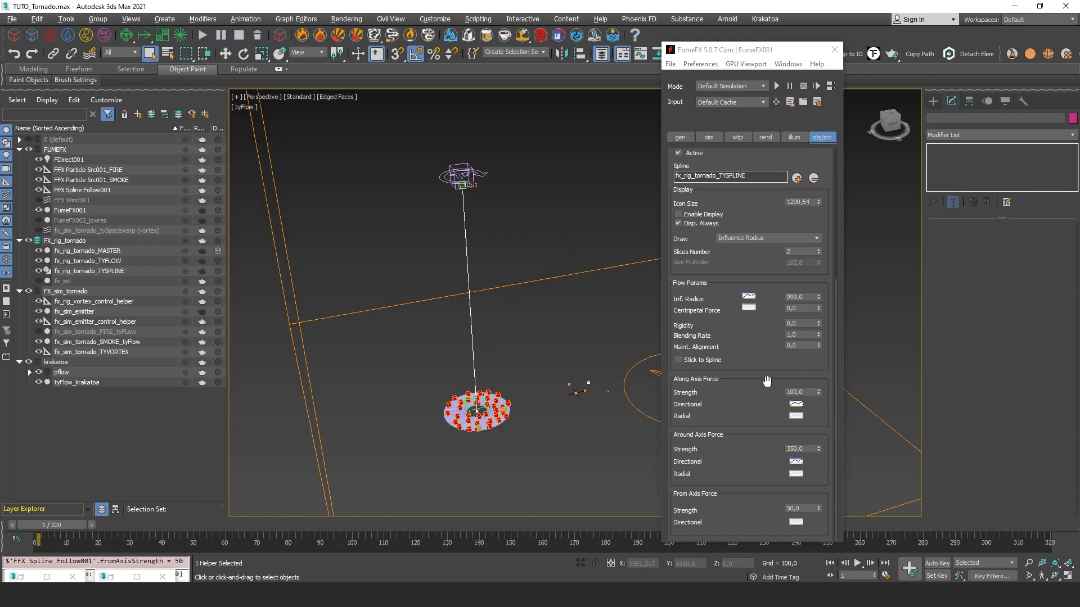
pyautogui.click(795, 461)
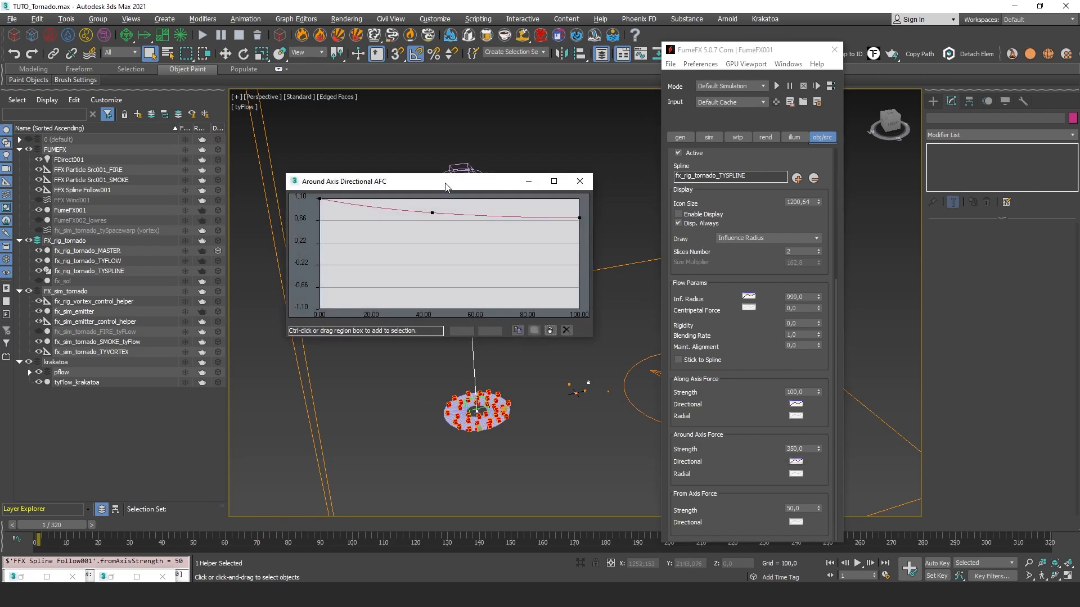
pyautogui.moveTo(445, 183); pyautogui.dragTo(379, 161)
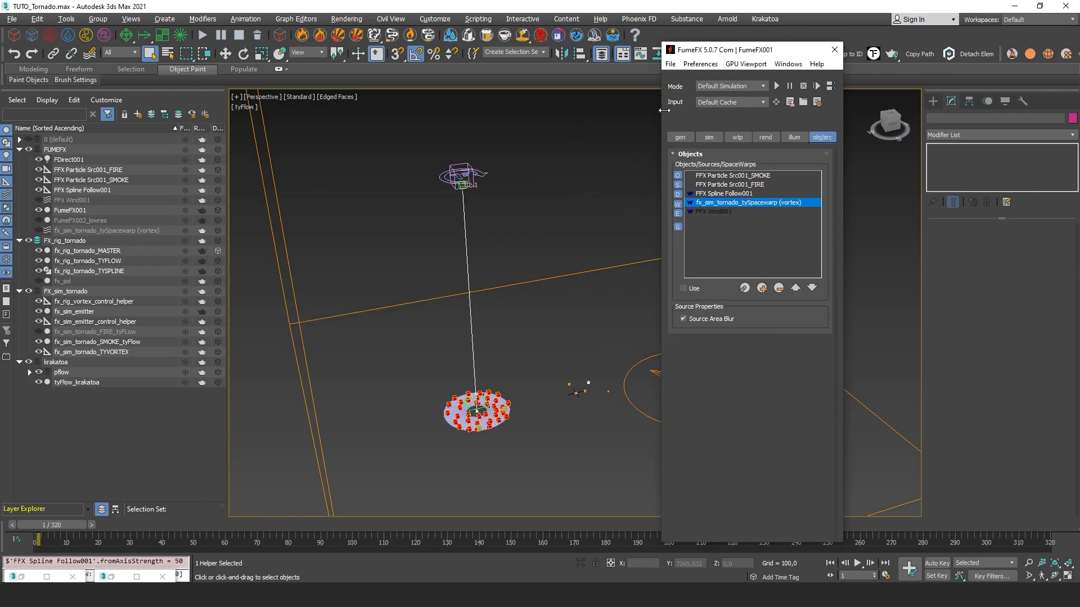
# Step: Unhide fx_sim_tornado_tySpacewarp (vortex), select it, and review its input force and strength multiplier
pyautogui.moveTo(703, 50); pyautogui.dragTo(630, 54)
pyautogui.click(39, 230)
pyautogui.click(115, 231)
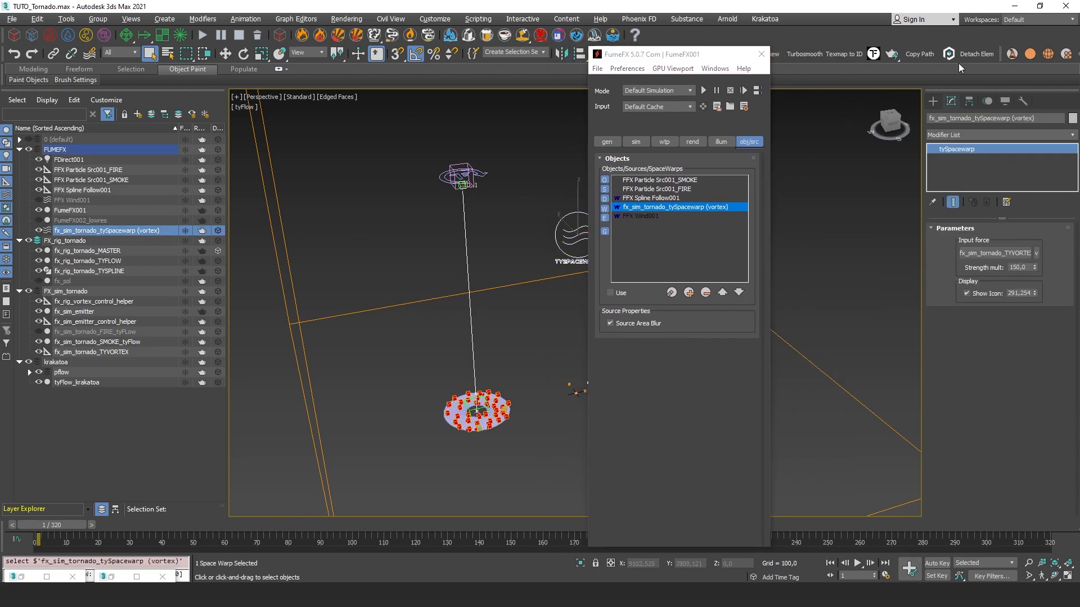
pyautogui.click(933, 101)
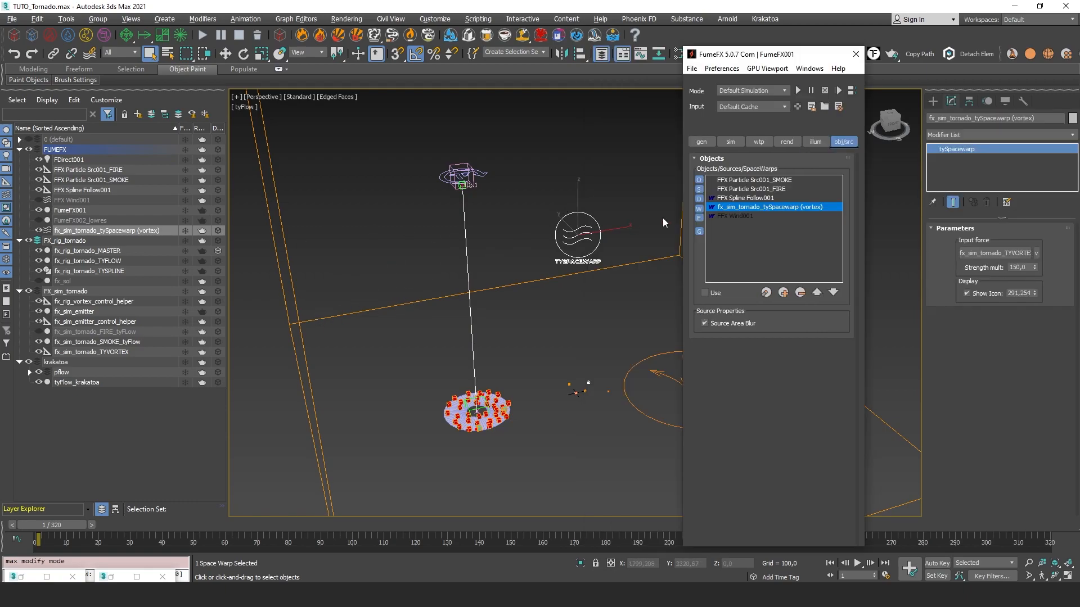
pyautogui.moveTo(754, 55); pyautogui.dragTo(747, 45)
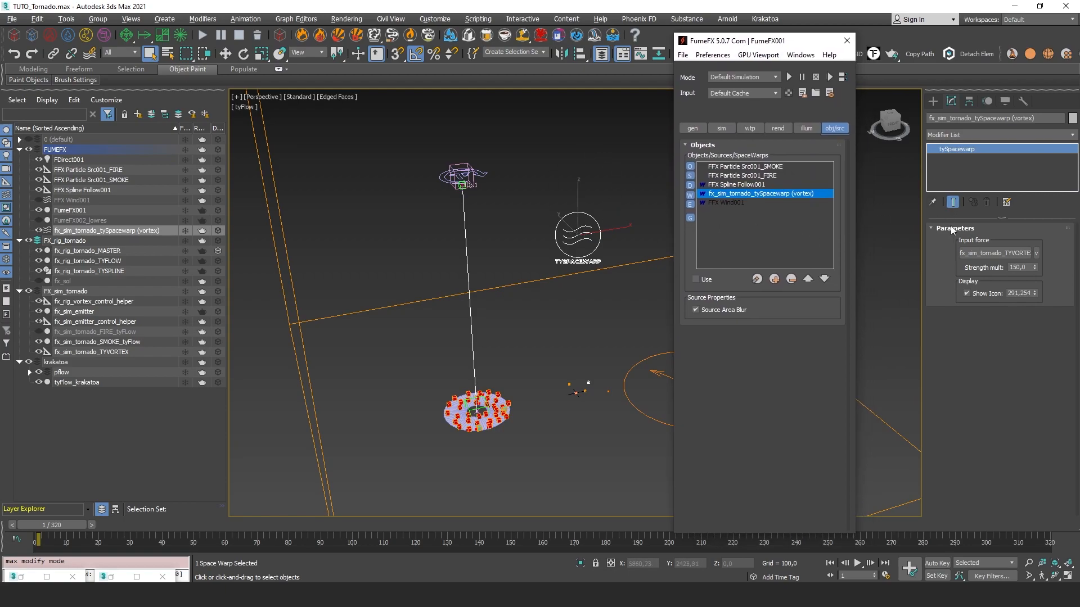
pyautogui.doubleClick(1022, 269)
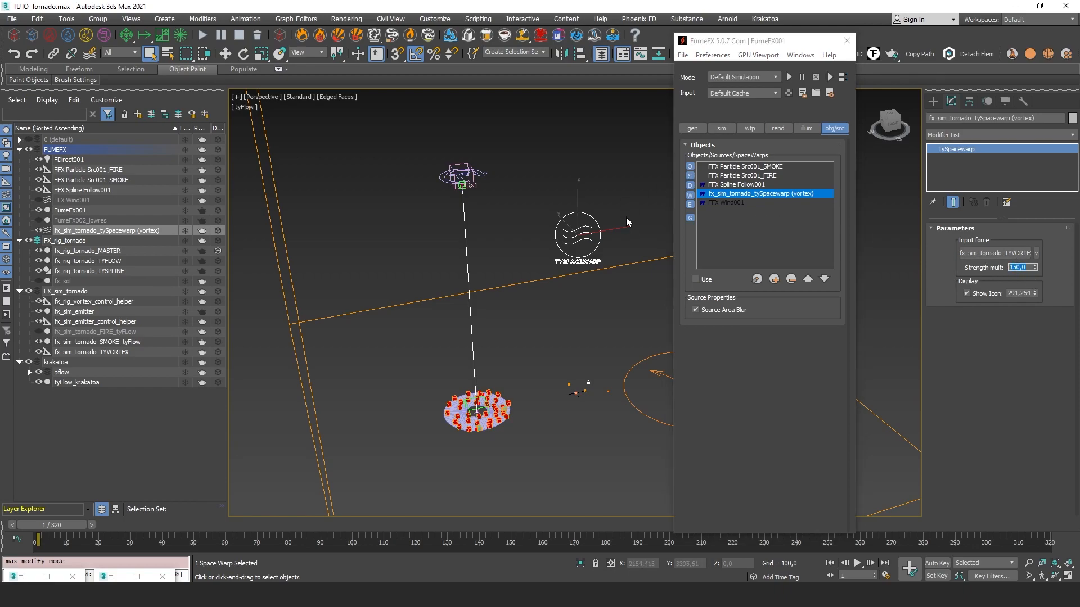
# Step: Review the force, turbulence, falloff and display parameters of FFX Wind001 in the FumeFX001 object list
pyautogui.click(731, 202)
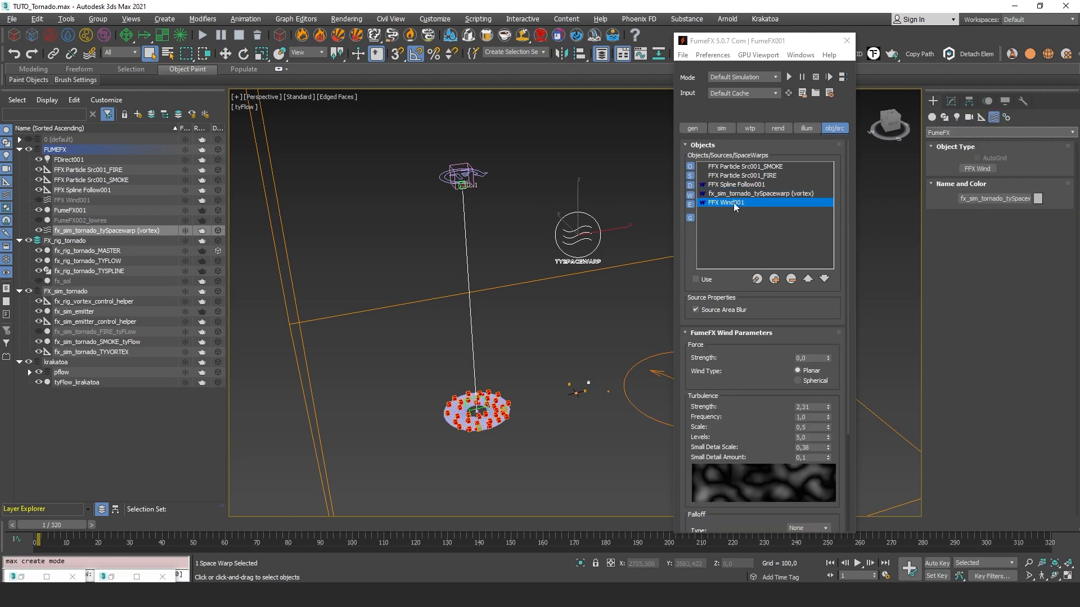
pyautogui.scroll(-3, 741, 360)
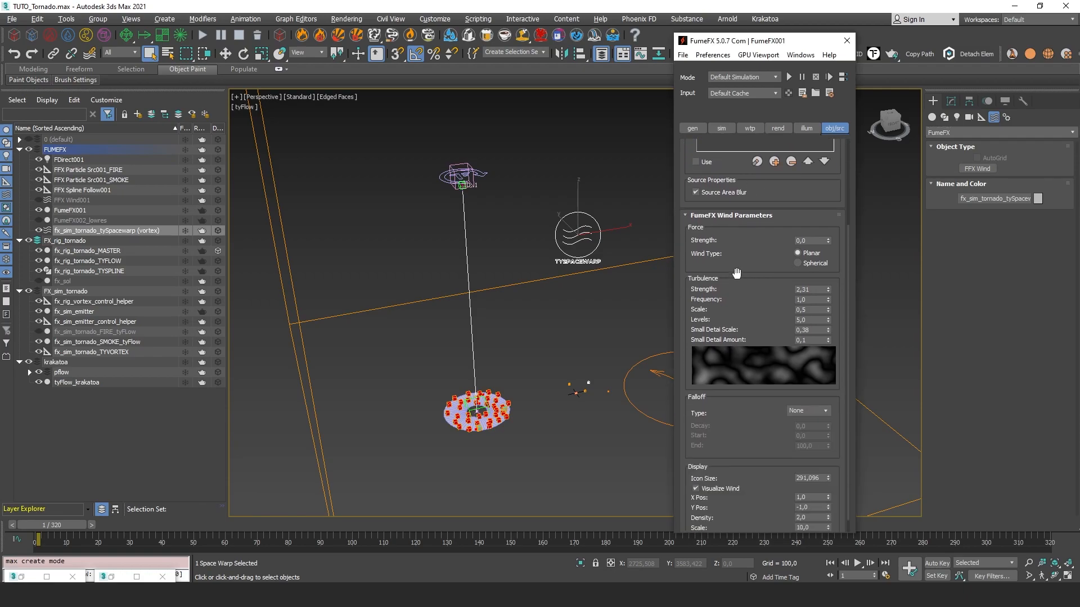
pyautogui.scroll(3, 735, 278)
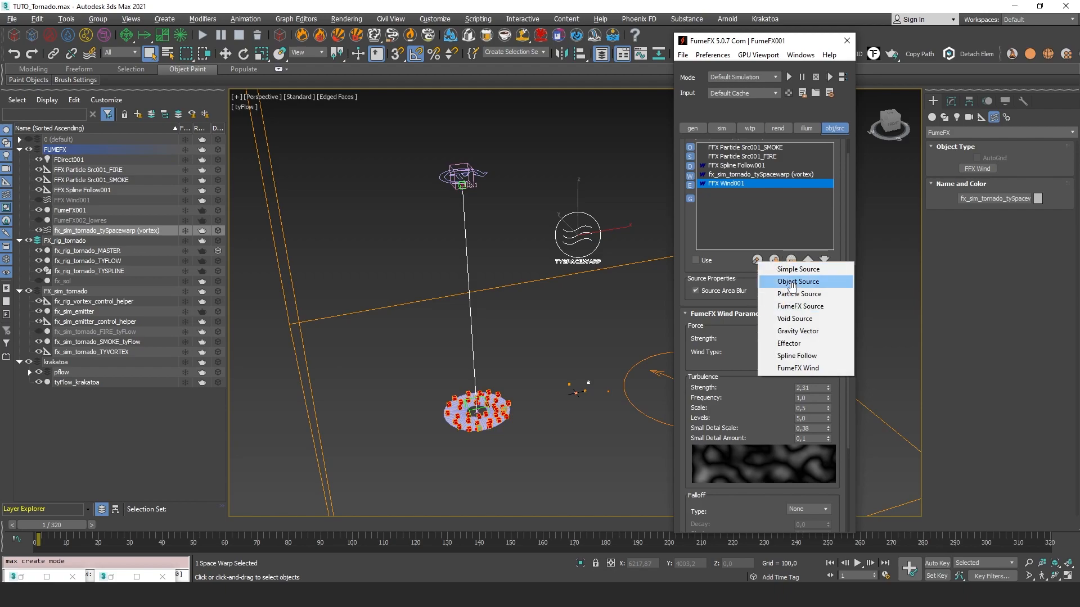
pyautogui.moveTo(750, 360); pyautogui.dragTo(754, 339)
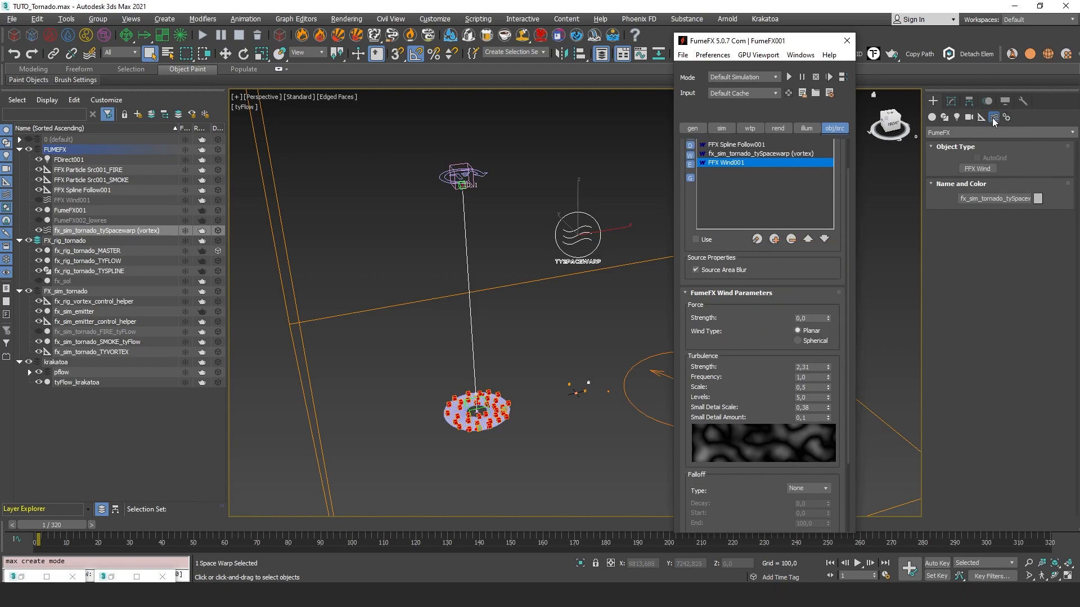
pyautogui.scroll(-2, 732, 248)
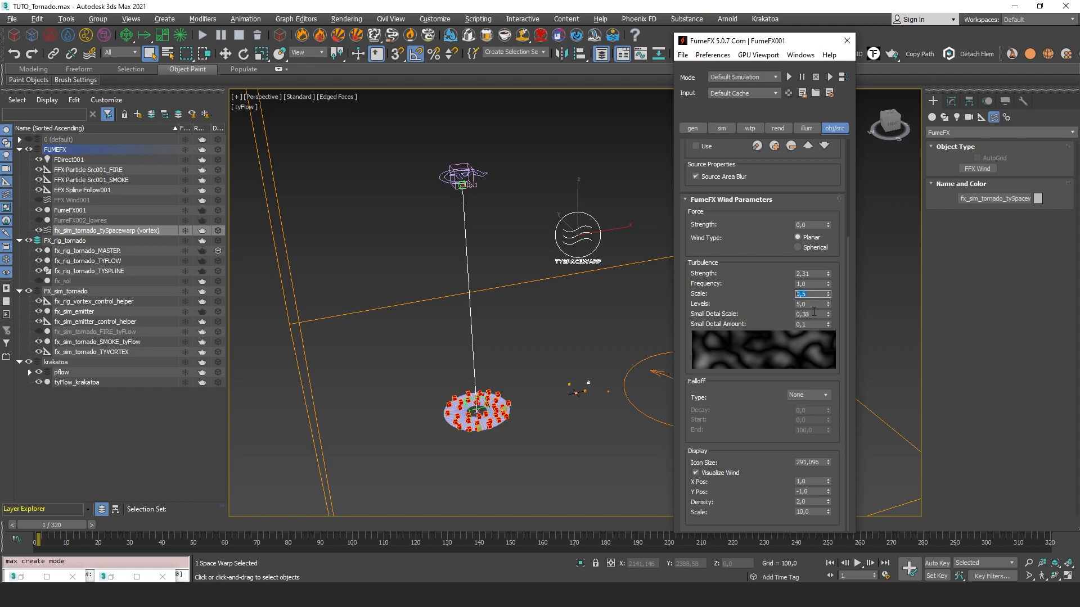
pyautogui.scroll(3, 812, 310)
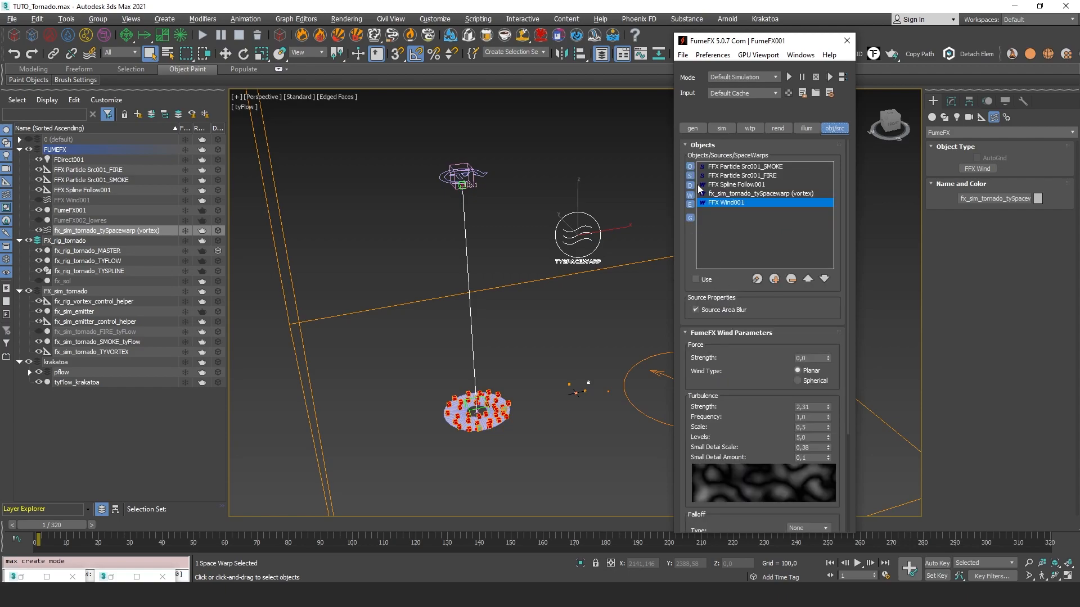
# Step: Review the solver, system and turbulence noise settings in the simulation parameters of FumeFX001
pyautogui.click(718, 129)
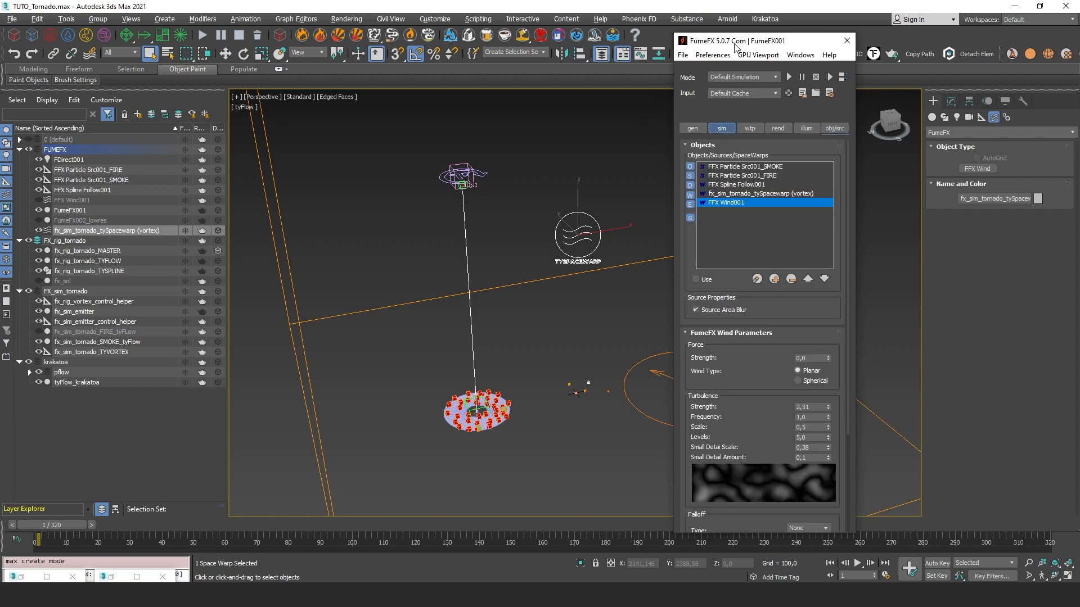
pyautogui.moveTo(738, 45); pyautogui.dragTo(752, 46)
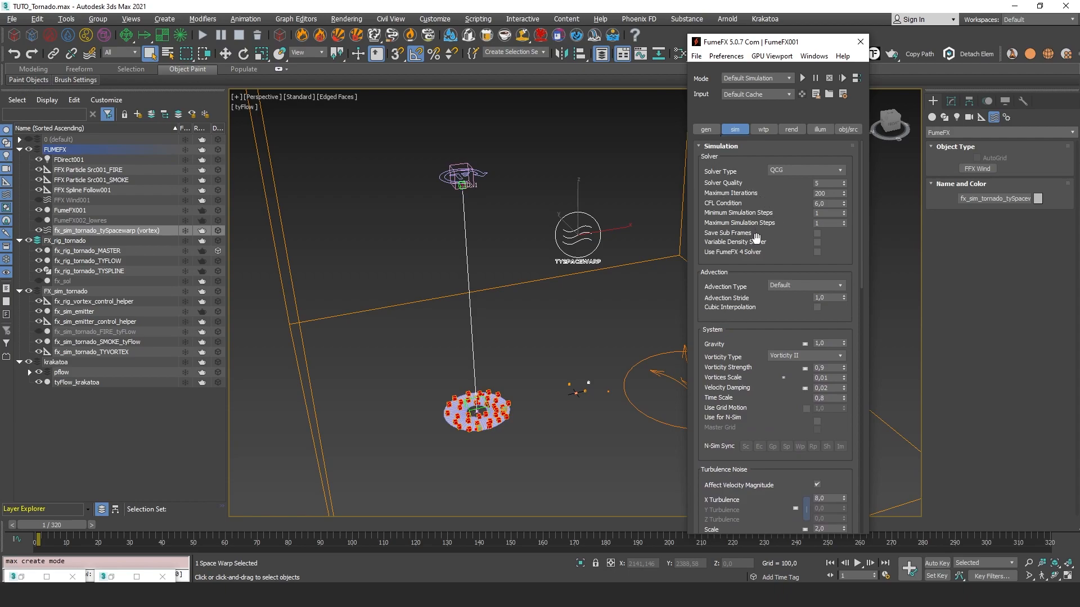
pyautogui.scroll(-2, 755, 235)
pyautogui.scroll(2, 731, 272)
pyautogui.moveTo(736, 341); pyautogui.dragTo(732, 243)
pyautogui.scroll(-3, 725, 281)
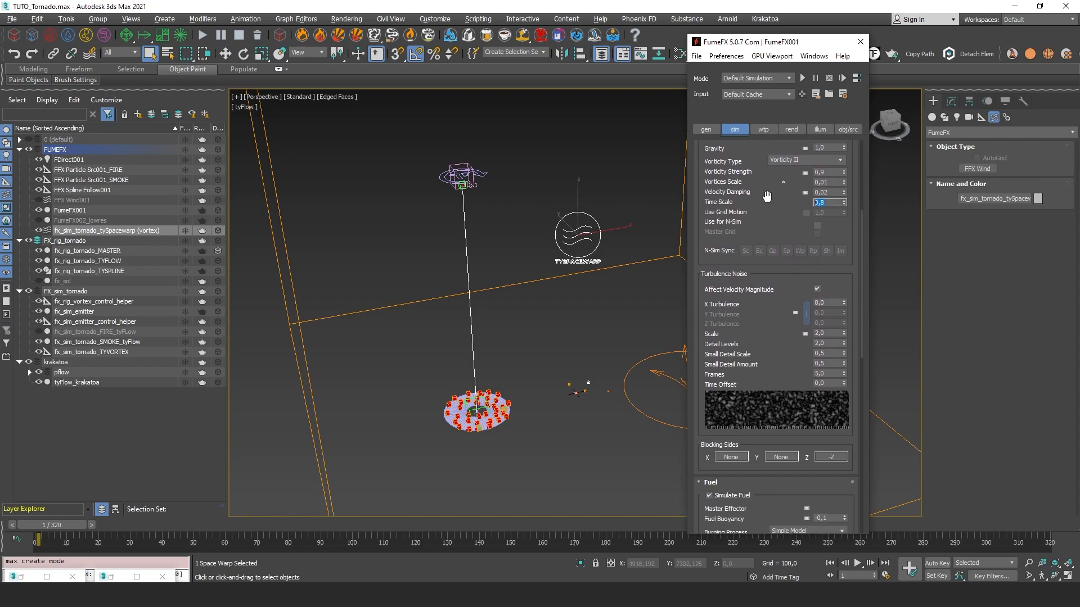
pyautogui.scroll(1, 731, 205)
pyautogui.scroll(-6, 763, 236)
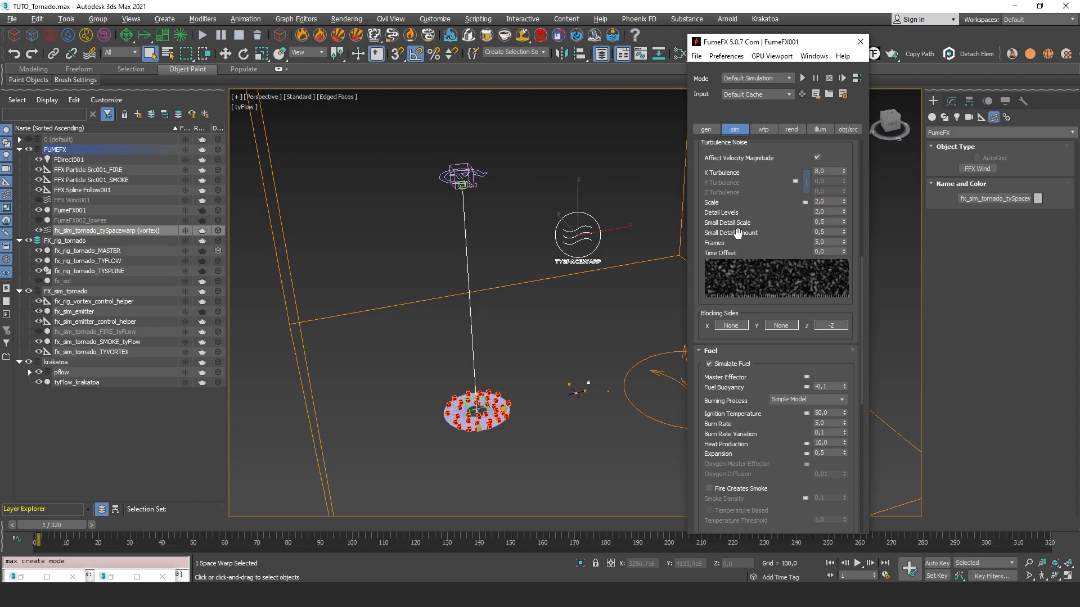
# Step: Check the blocking sides and fuel settings of FumeFX001, including ignition temperature and burn rate
pyautogui.scroll(-1, 737, 233)
pyautogui.click(819, 311)
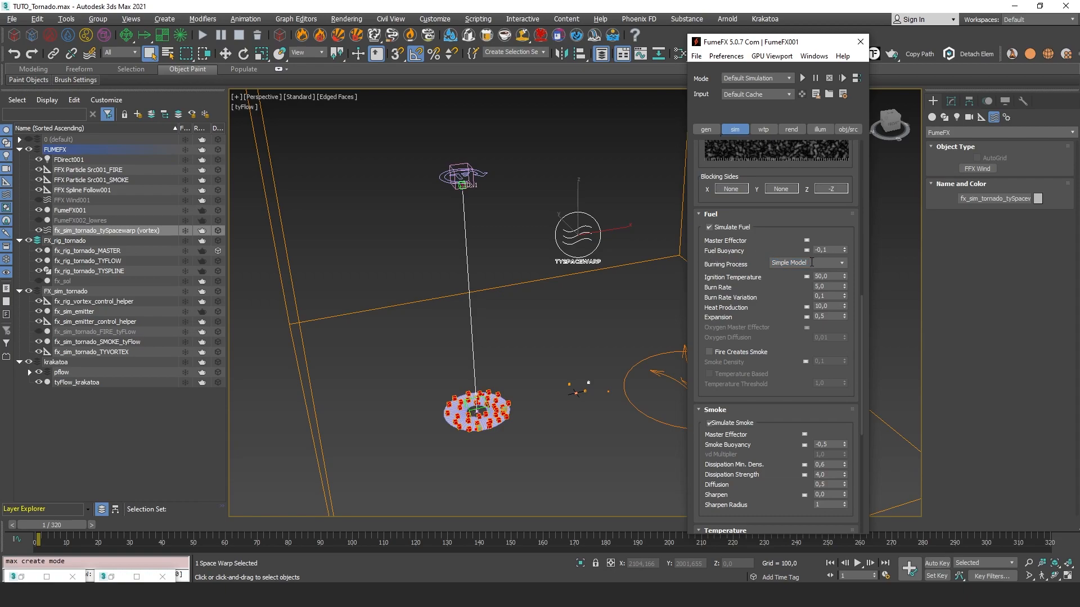
pyautogui.moveTo(764, 339); pyautogui.dragTo(765, 275)
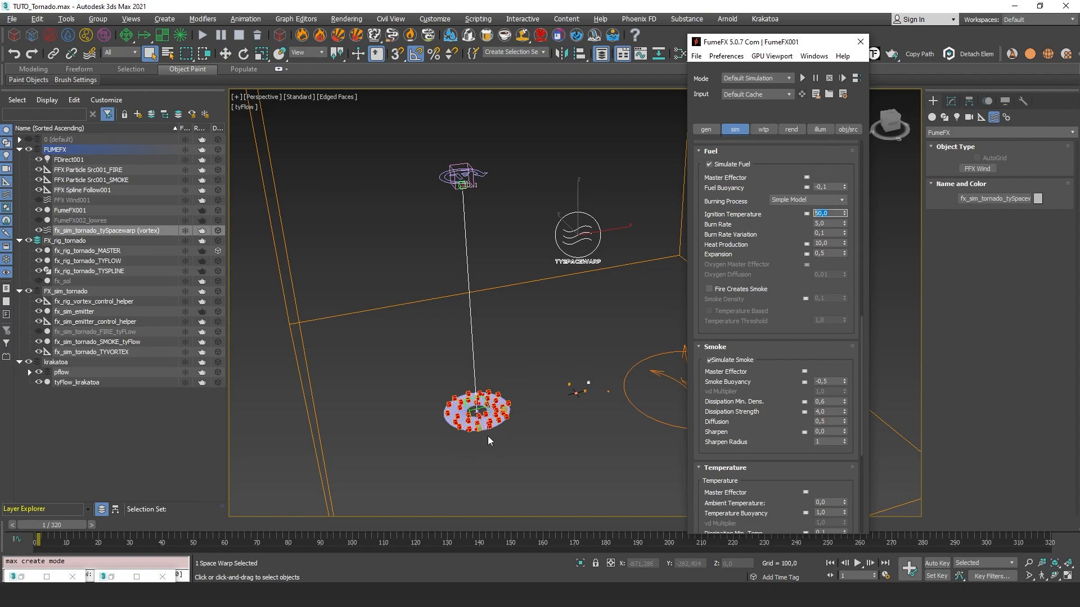
pyautogui.moveTo(806, 216); pyautogui.dragTo(805, 204)
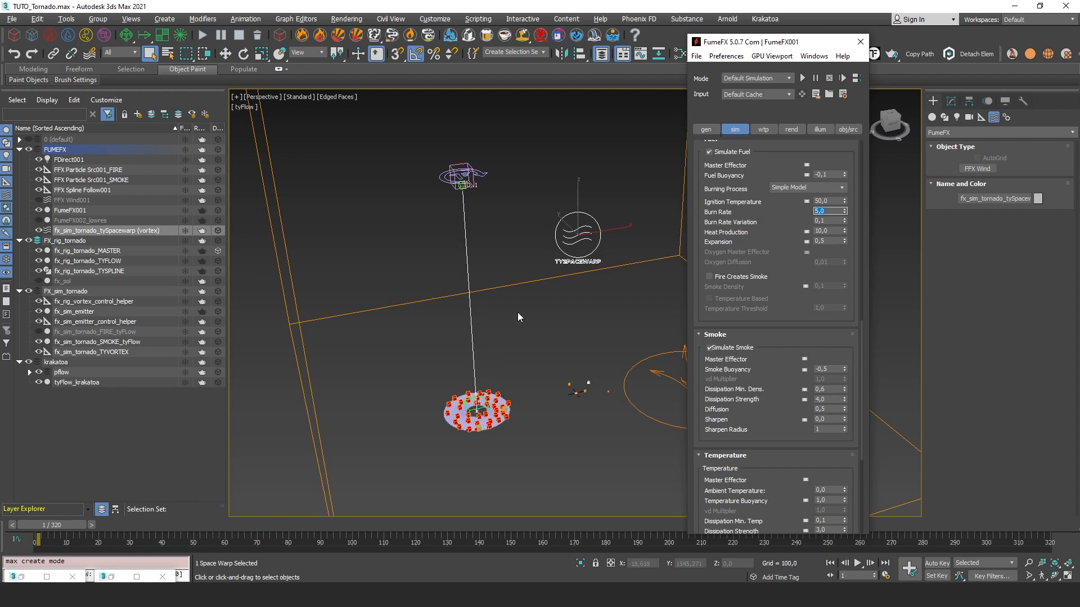
# Step: Review the smoke and temperature simulation settings of FumeFX001, including buoyancy, dissipation, diffusion and ambient temperature
pyautogui.scroll(-3, 811, 243)
pyautogui.doubleClick(816, 245)
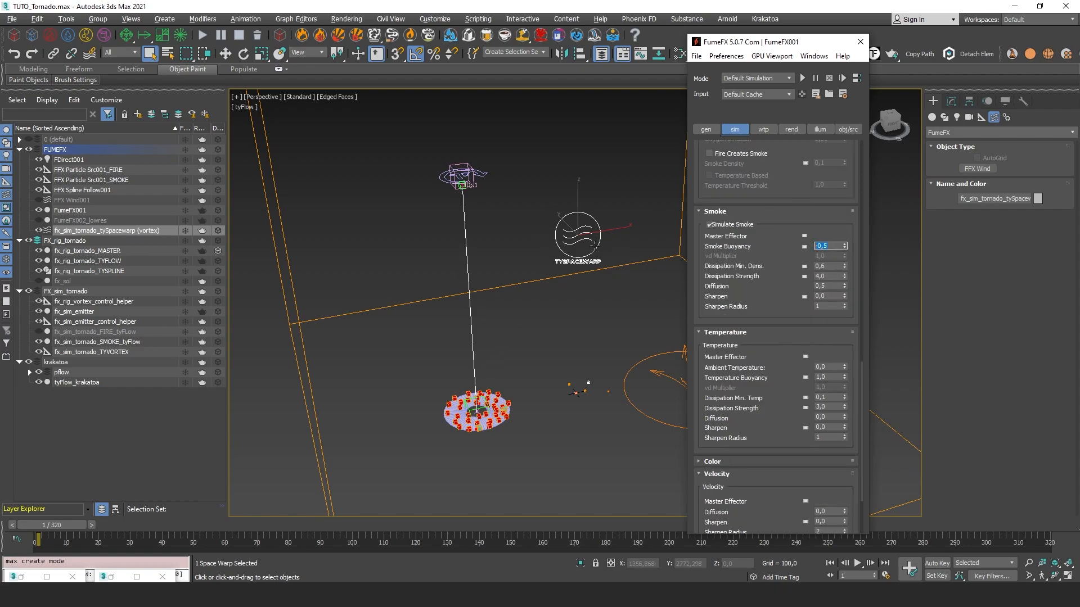
pyautogui.press('Tab')
pyautogui.press('Tab')
pyautogui.press('Tab')
pyautogui.scroll(-2, 775, 243)
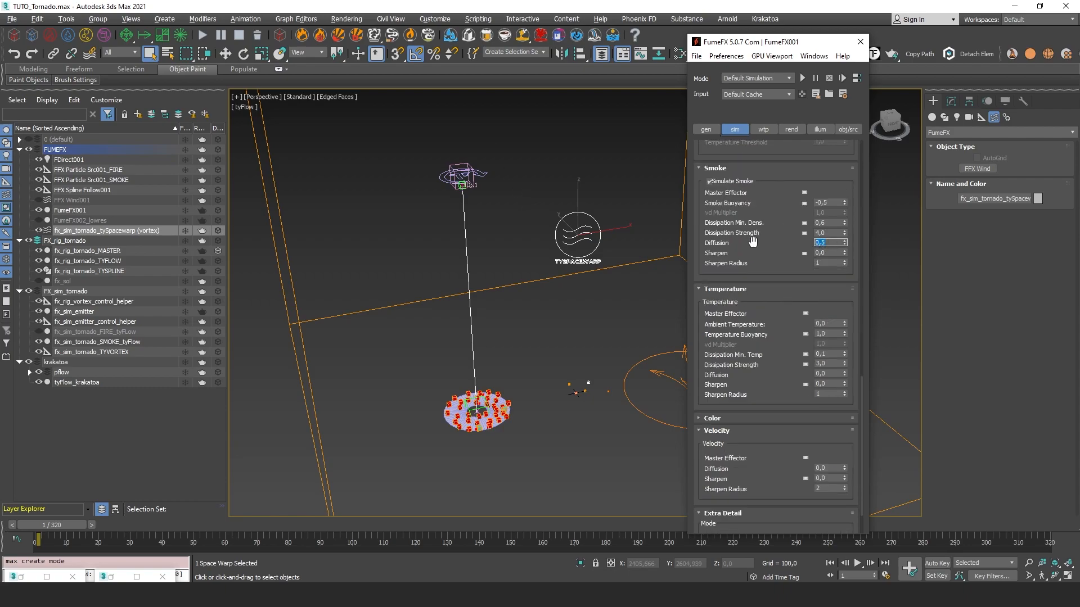
pyautogui.moveTo(752, 242); pyautogui.dragTo(748, 237)
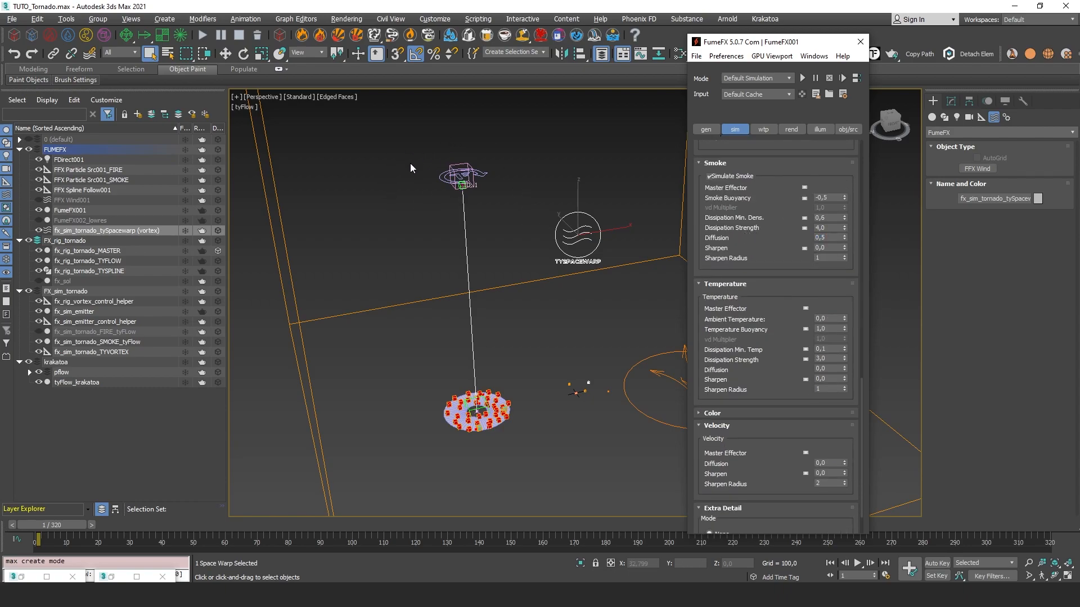
pyautogui.scroll(-1, 740, 256)
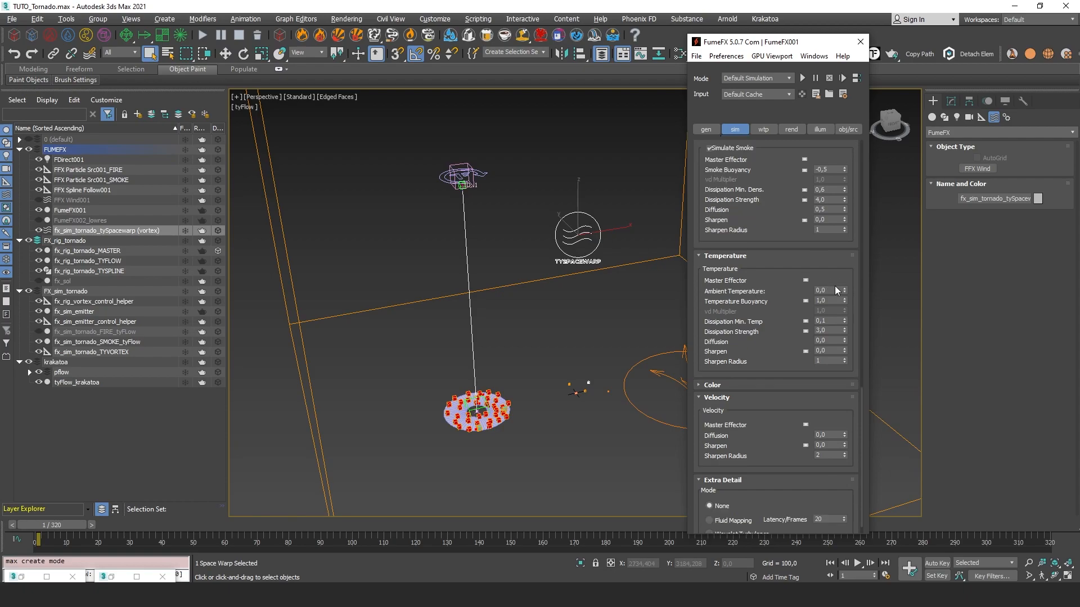
pyautogui.doubleClick(828, 290)
pyautogui.moveTo(748, 428); pyautogui.dragTo(755, 345)
pyautogui.click(737, 366)
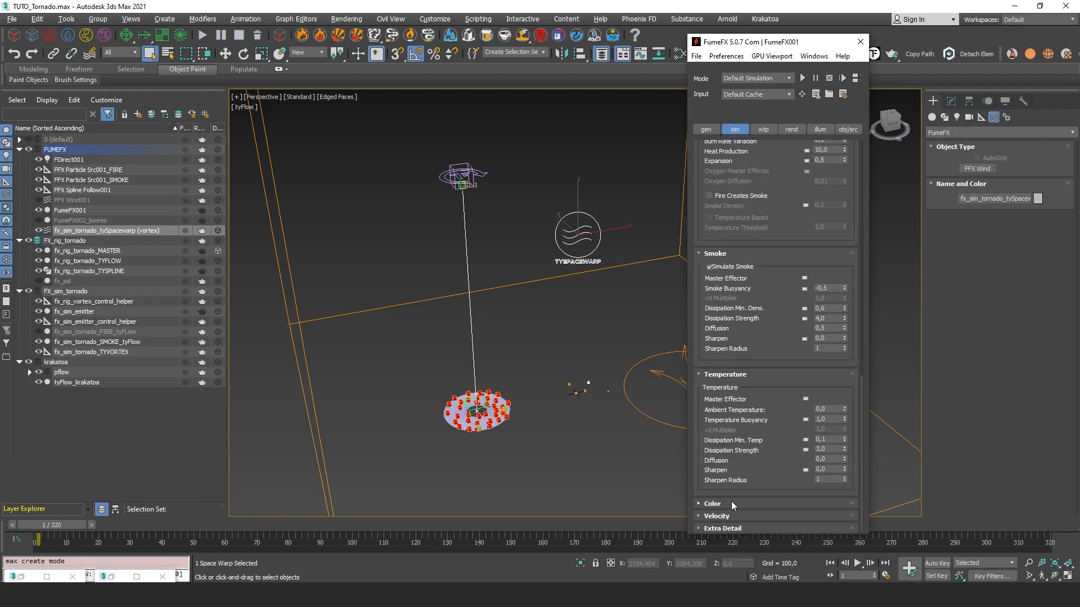
pyautogui.click(731, 503)
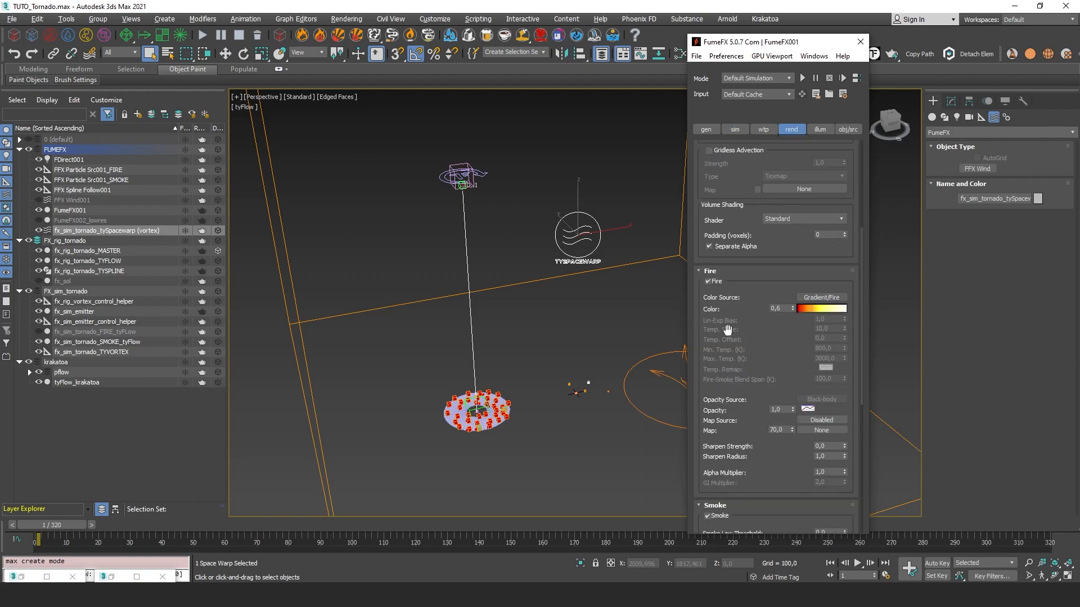
# Step: Examine the fire color gradient in the FumeFX001 rendering settings and the parameters of the FDirect001 illumination light
pyautogui.moveTo(754, 291); pyautogui.dragTo(756, 242)
pyautogui.click(818, 259)
pyautogui.moveTo(534, 166); pyautogui.dragTo(533, 166)
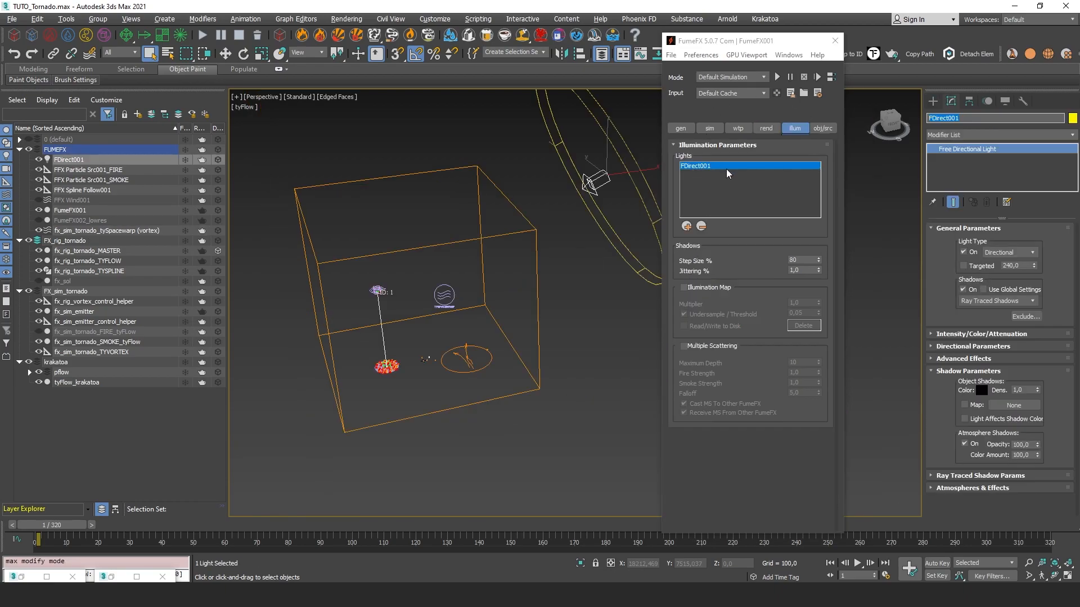
pyautogui.click(948, 240)
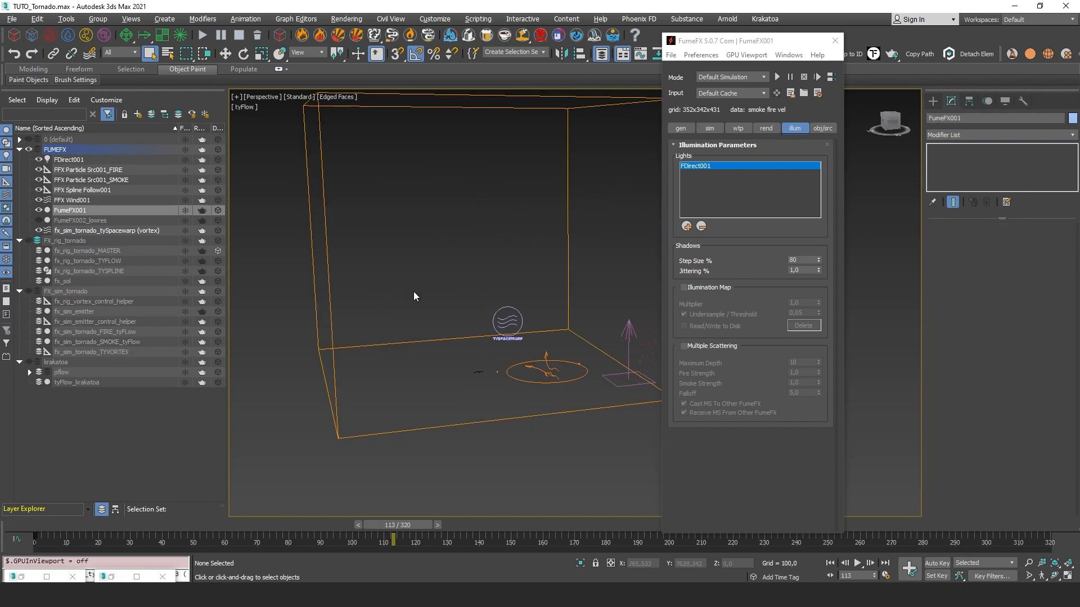
# Step: Select the FumeFX001 container and scrub the timeline to frame 185 to preview the cached simulation
pyautogui.click(541, 205)
pyautogui.moveTo(541, 205); pyautogui.dragTo(585, 232)
pyautogui.click(72, 527)
pyautogui.moveTo(72, 528); pyautogui.dragTo(622, 520)
# Step: Switch to File Explorer, open the tornado_krakatoa render sequence from the kraka3 folder in djv_view, and scrub through it
pyautogui.hotkey('alt', 'Tab')
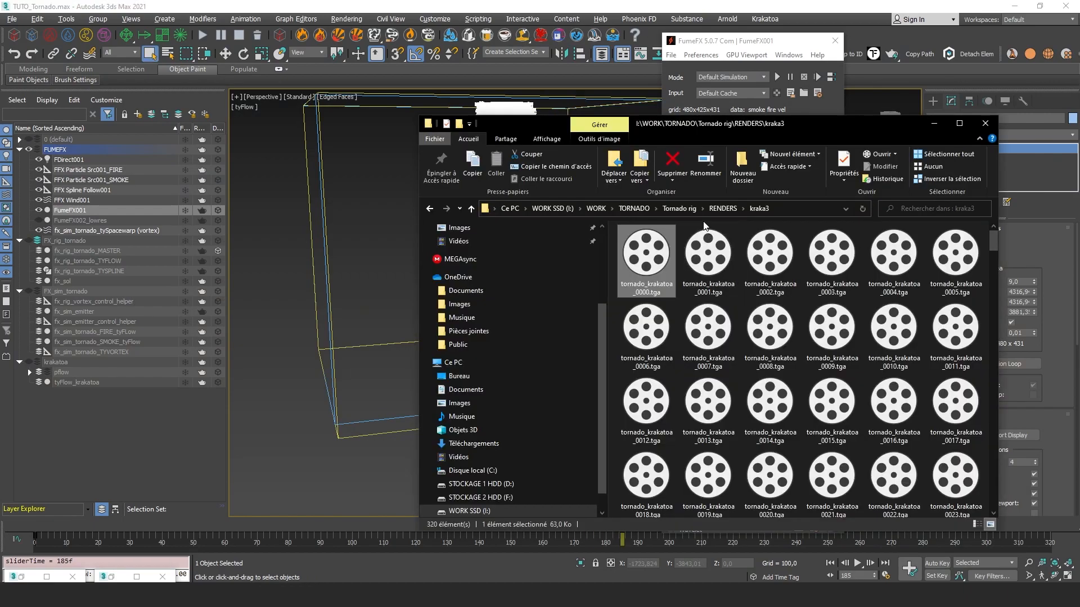
pyautogui.press('Return')
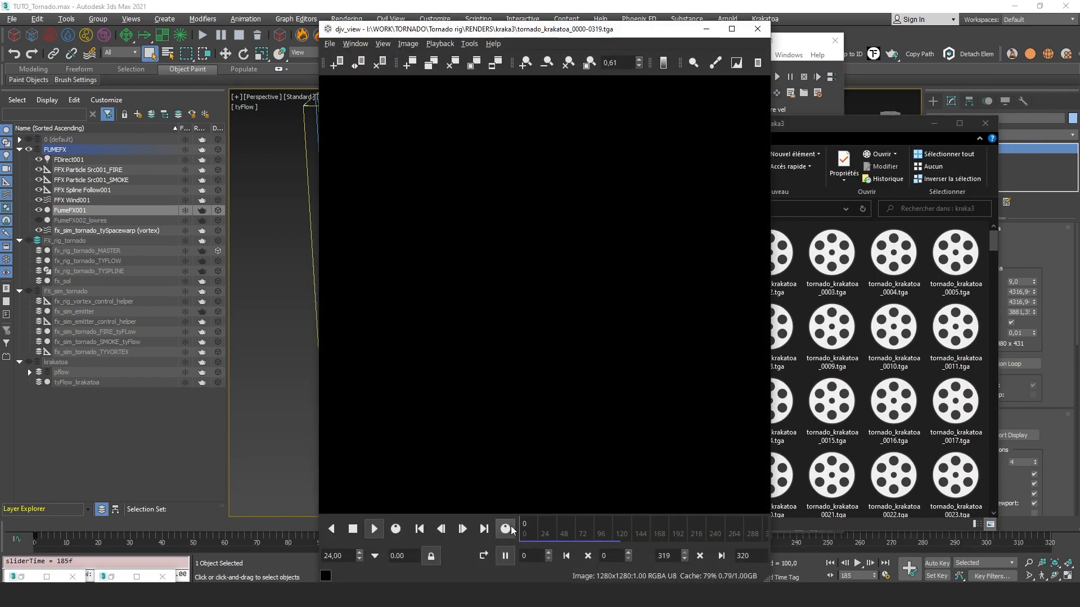
pyautogui.moveTo(523, 530); pyautogui.dragTo(647, 523)
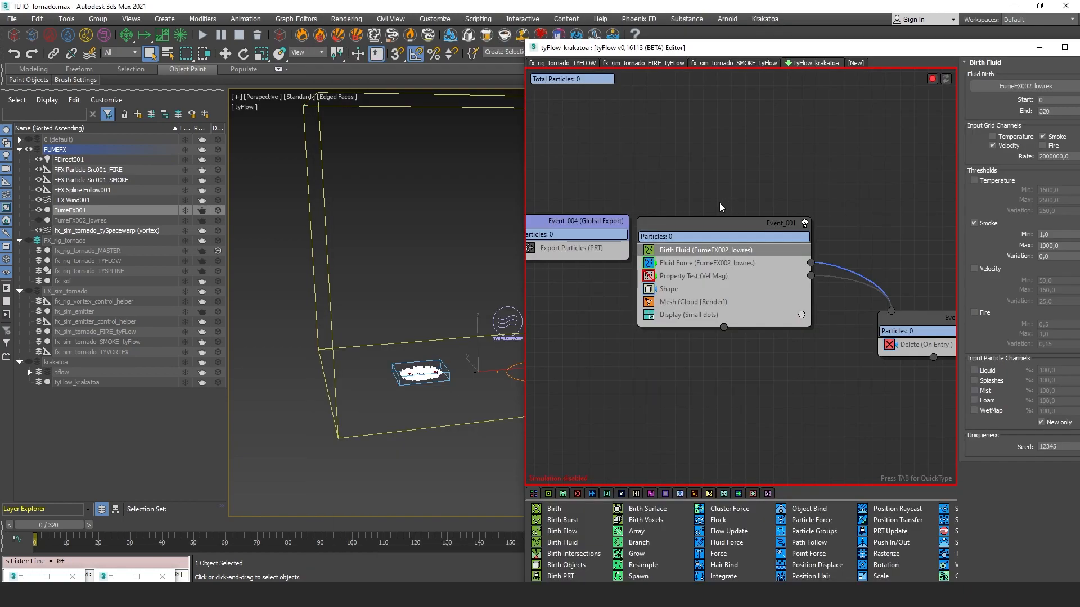
# Step: Enable the tyFlow_krakatoa flow and review the Birth Fluid and Fluid Force operators of Event_001
pyautogui.moveTo(720, 207); pyautogui.dragTo(751, 205, button='middle')
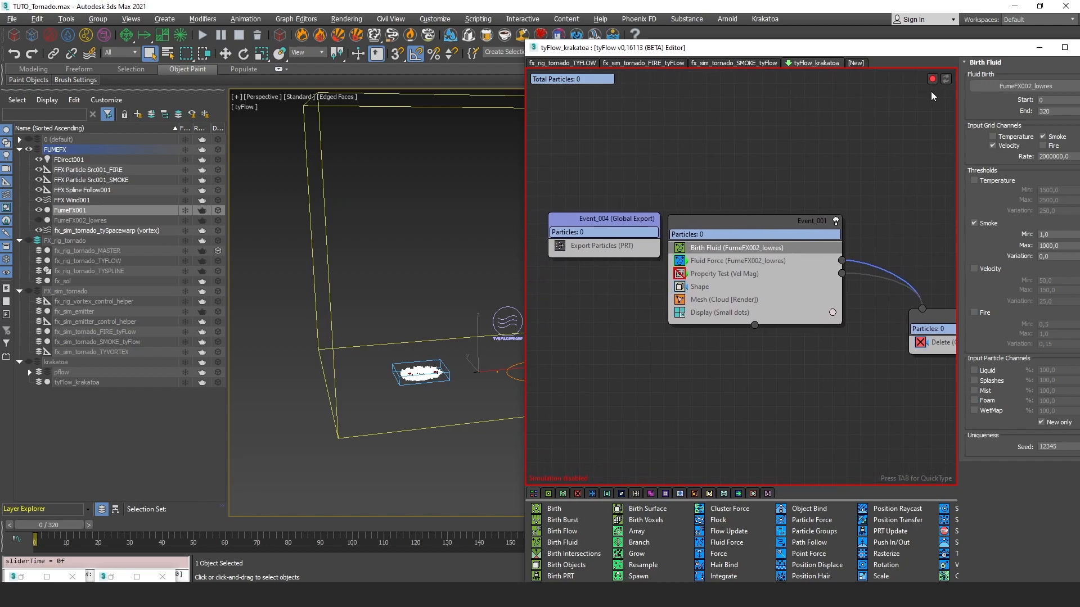
pyautogui.click(932, 79)
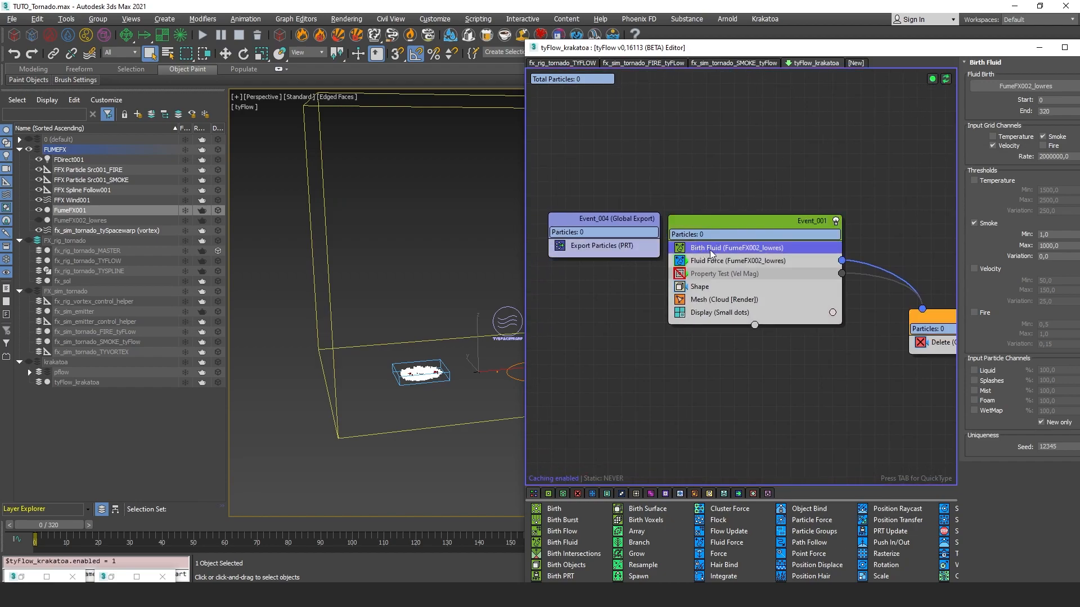
pyautogui.click(700, 261)
pyautogui.click(737, 249)
pyautogui.moveTo(984, 53); pyautogui.dragTo(926, 48)
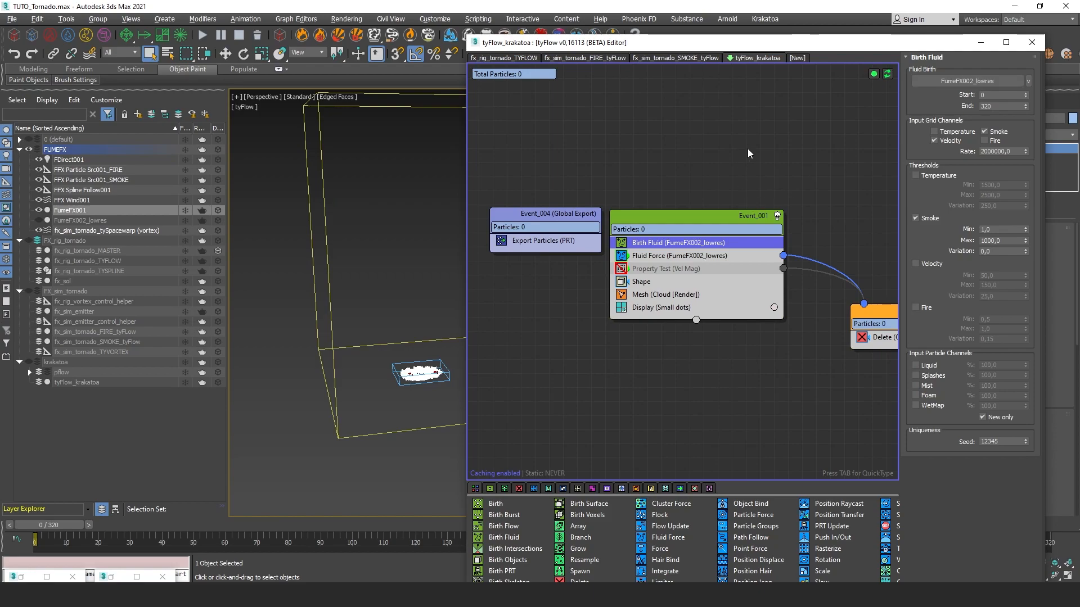
pyautogui.moveTo(731, 157); pyautogui.dragTo(708, 136, button='middle')
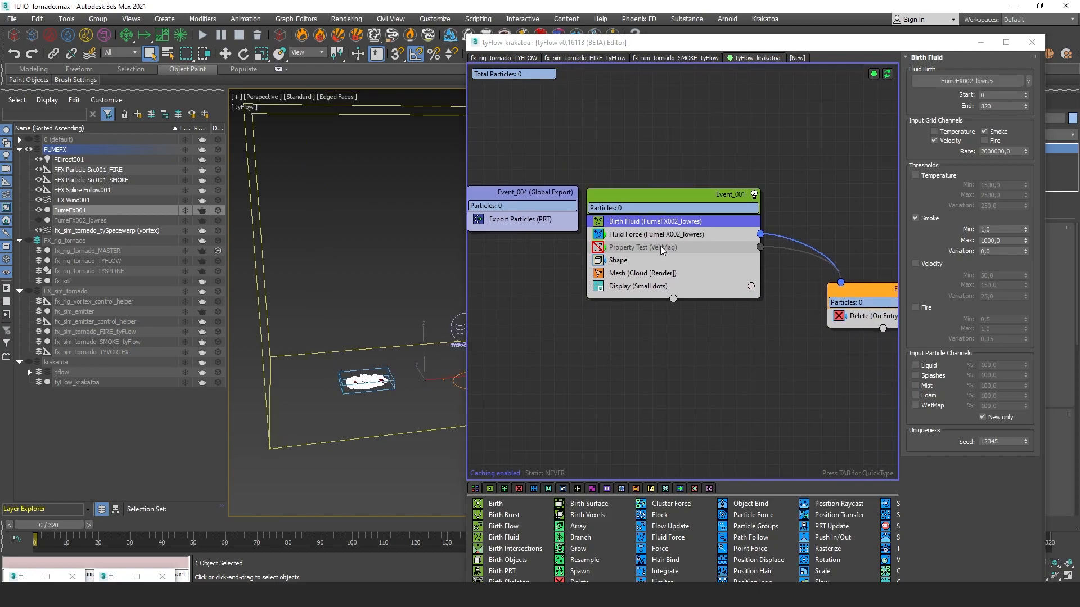
# Step: Review the settings of the Mesh and Shape operators in Event_001 of tyFlow_krakatoa
pyautogui.click(634, 274)
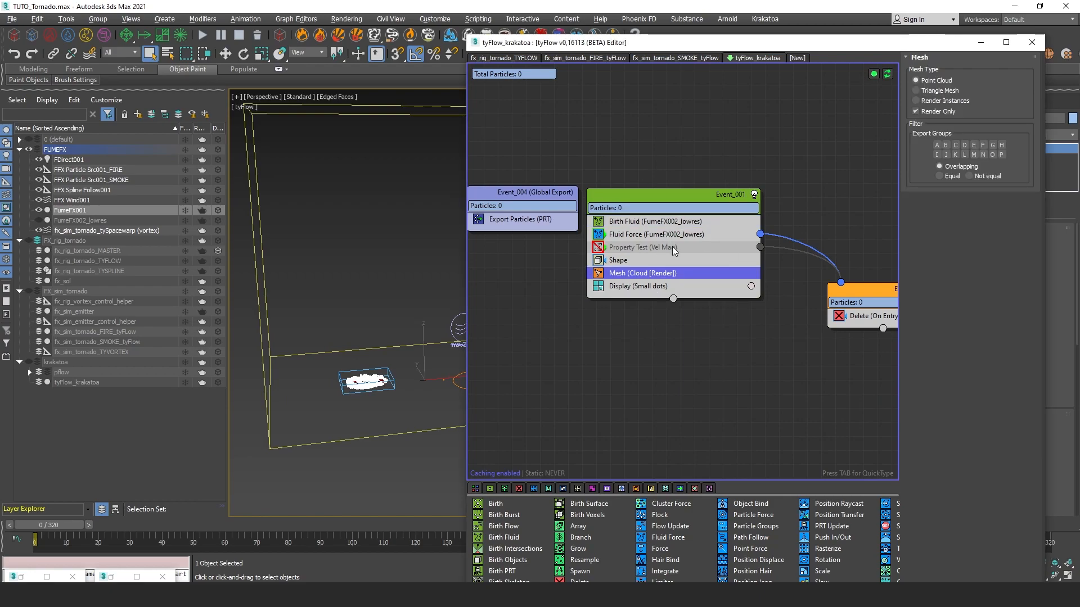
pyautogui.click(630, 263)
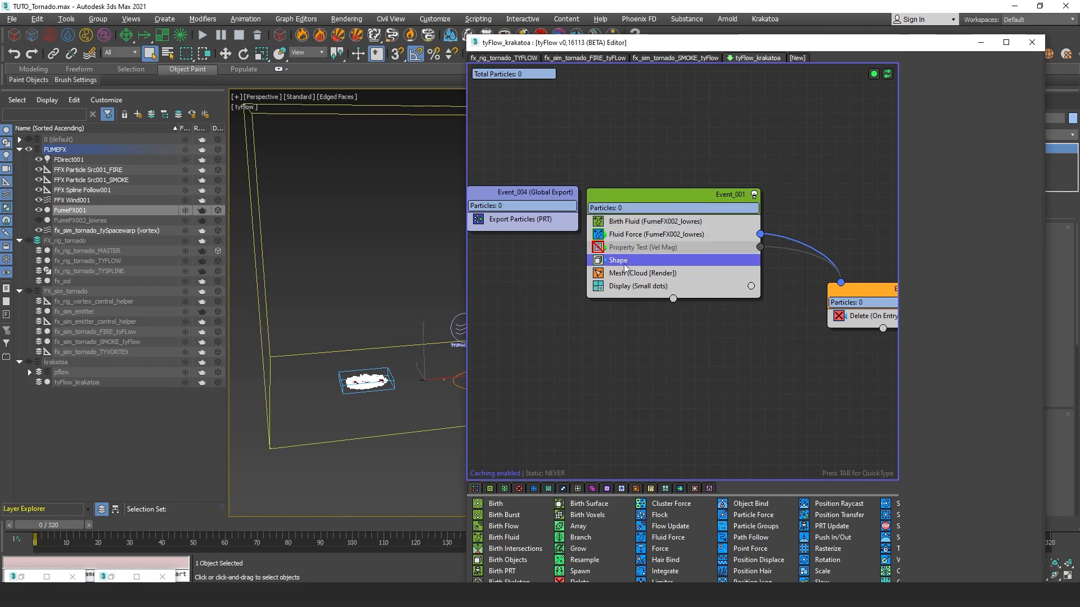
pyautogui.scroll(-3, 975, 351)
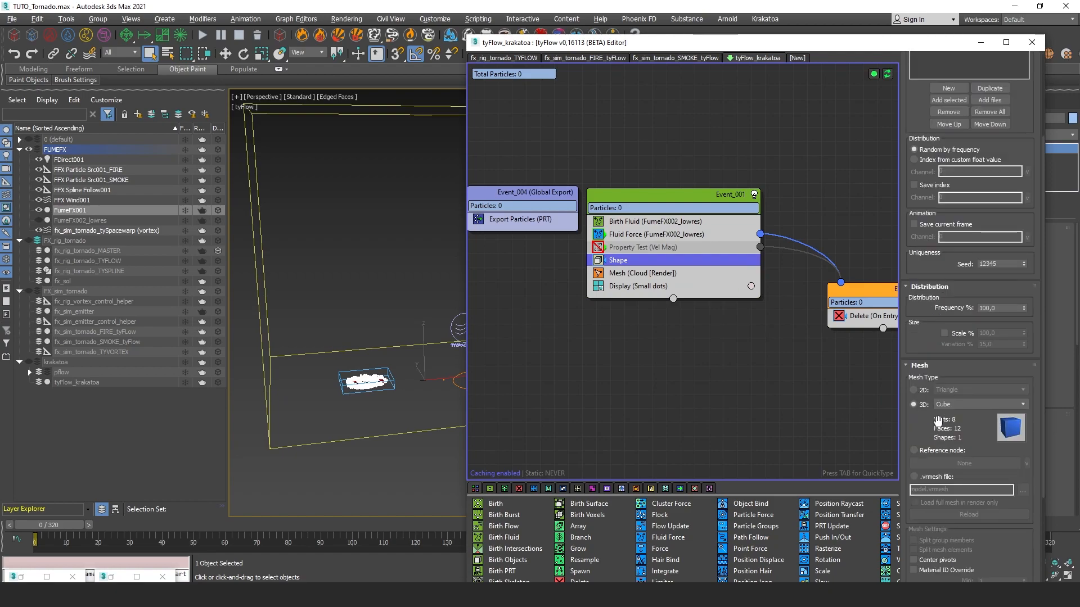
# Step: Examine the Mesh operator's Point Cloud settings in Event_001 and the Export Particles PRT settings in Event_004 of tyFlow_krakatoa
pyautogui.click(637, 274)
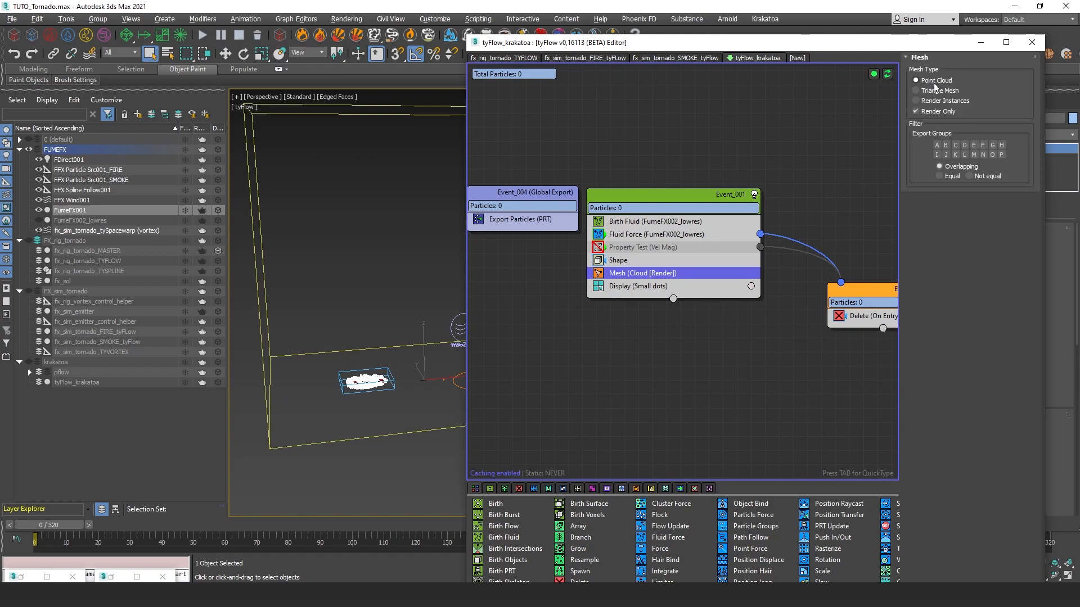
pyautogui.moveTo(880, 44); pyautogui.dragTo(730, 34)
pyautogui.scroll(-5, 945, 419)
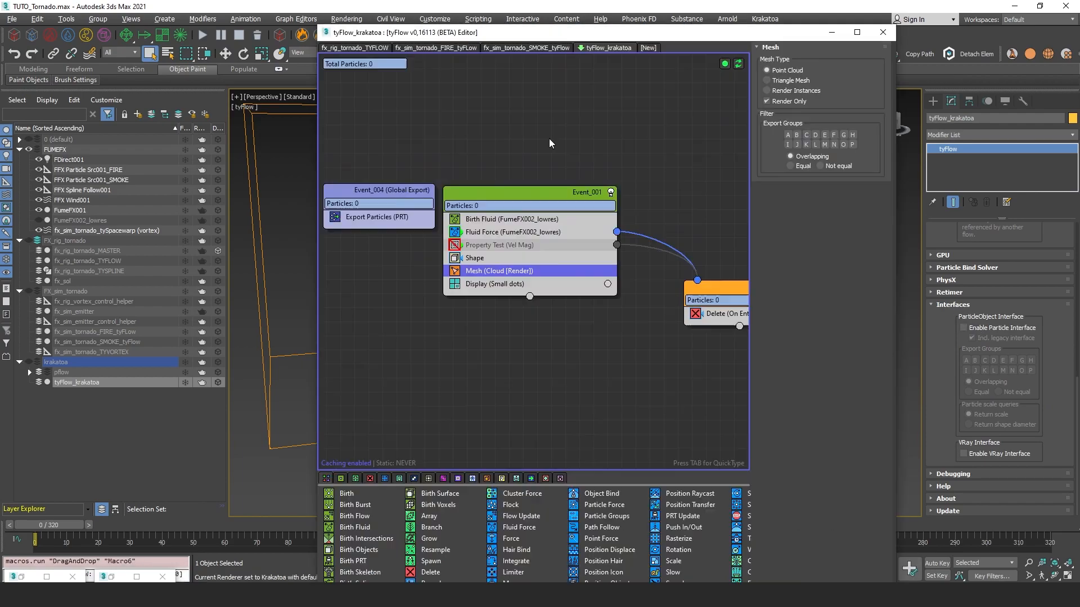
pyautogui.scroll(-4, 495, 146)
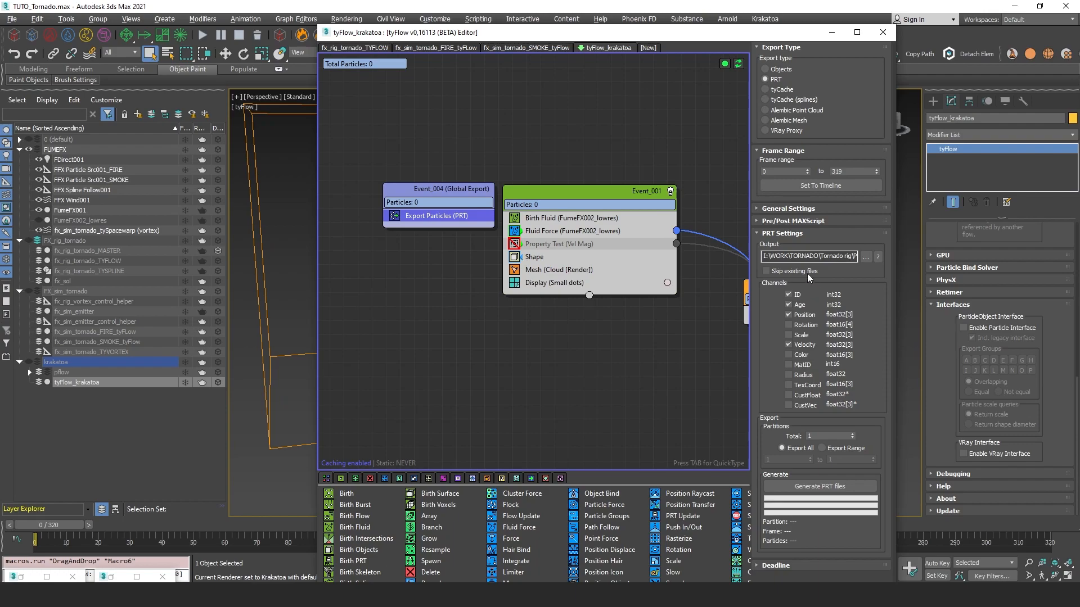
# Step: Open the Krakatoa render setup and examine the FumeFX Fire and FumeFX Smoke render elements
pyautogui.click(936, 99)
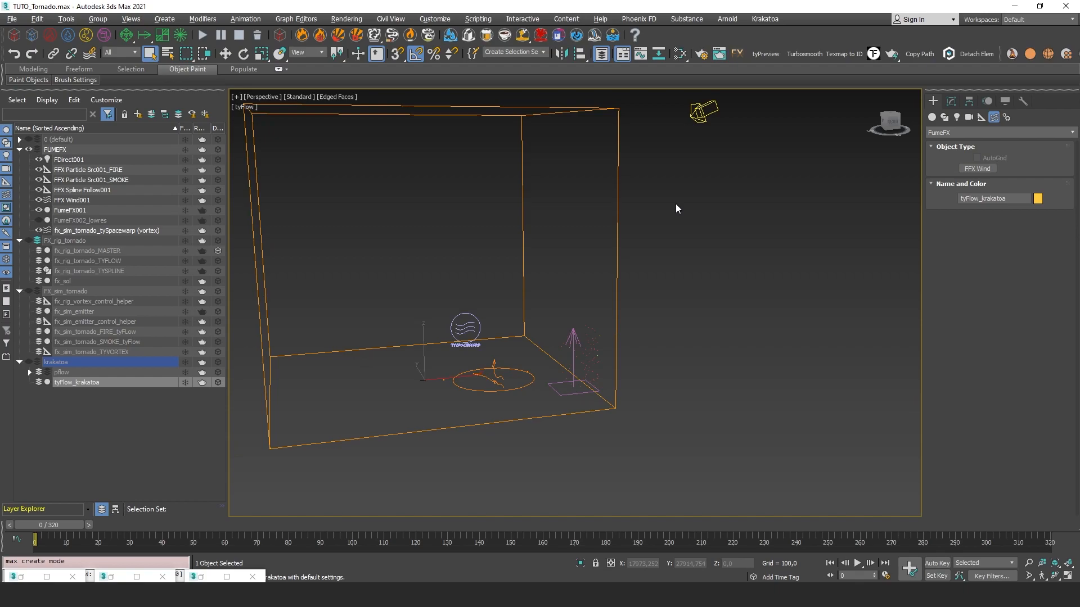
pyautogui.press('F10')
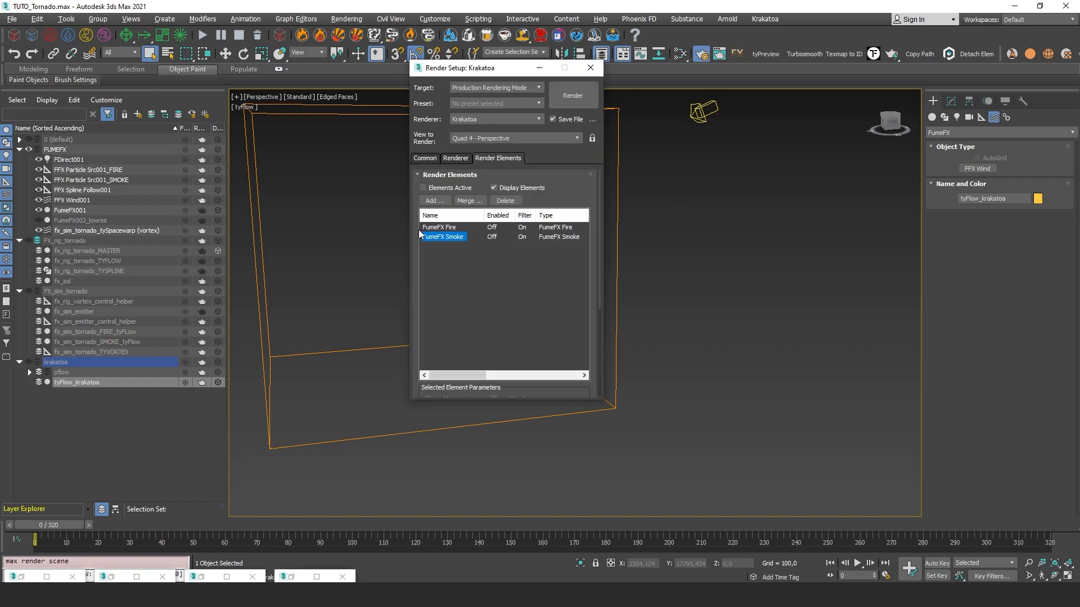
pyautogui.click(435, 227)
pyautogui.click(453, 237)
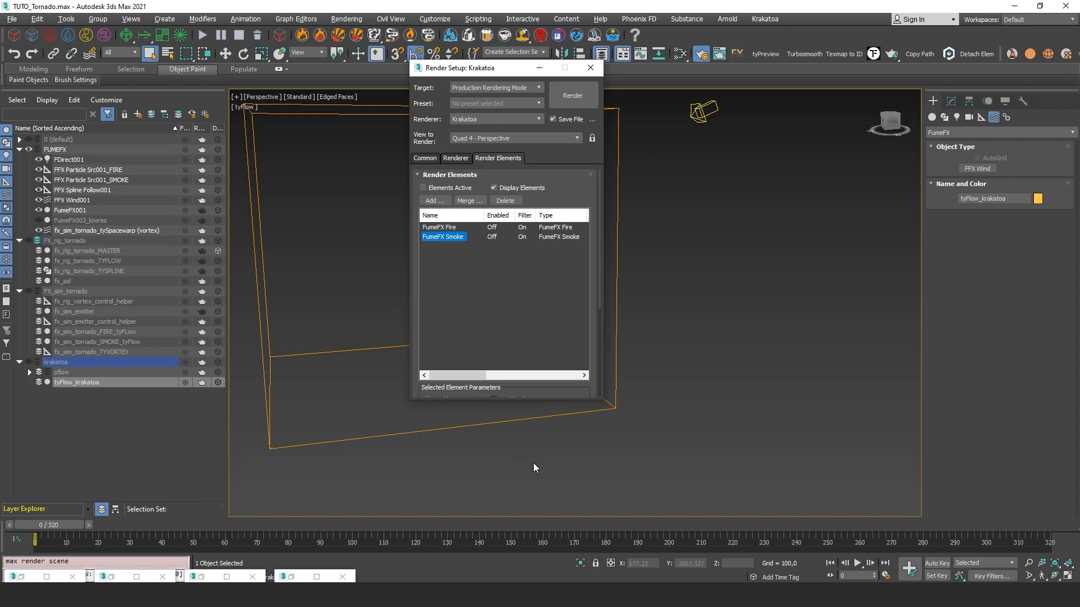